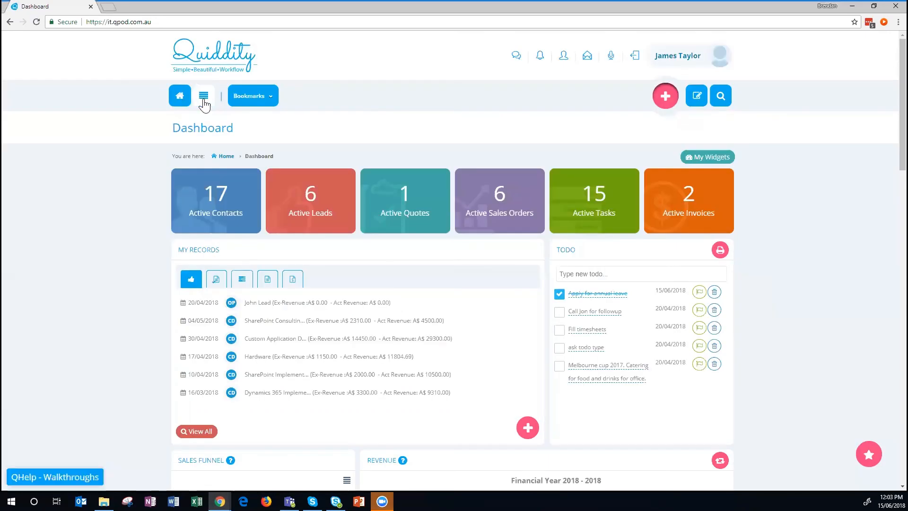
Go to Marketing > Campaigns and start a new campaign with + Add Campaign.
{"action": "left_click", "coordinate": [203, 105]}
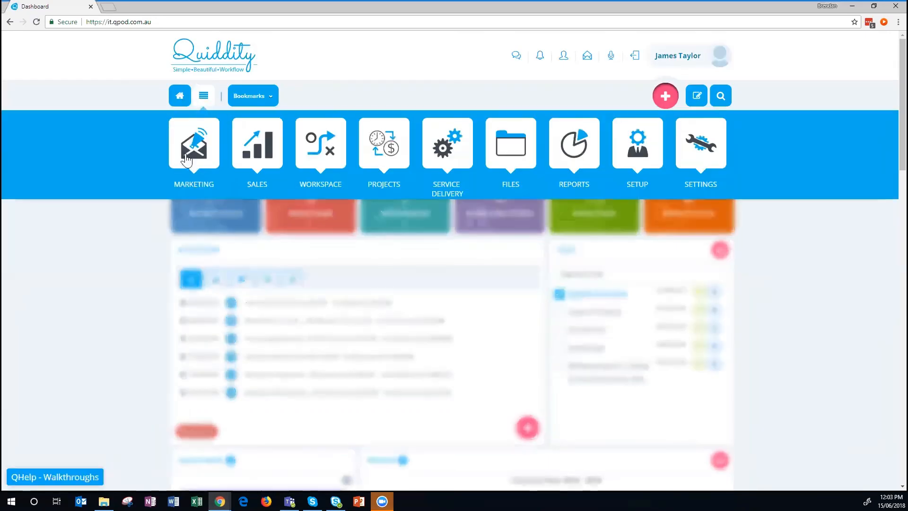
{"action": "left_click", "coordinate": [237, 235]}
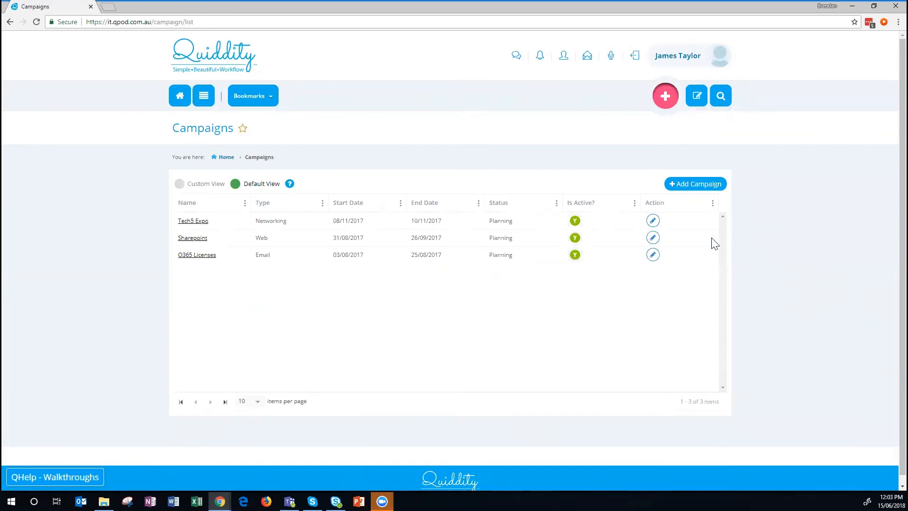
{"action": "left_click", "coordinate": [687, 186]}
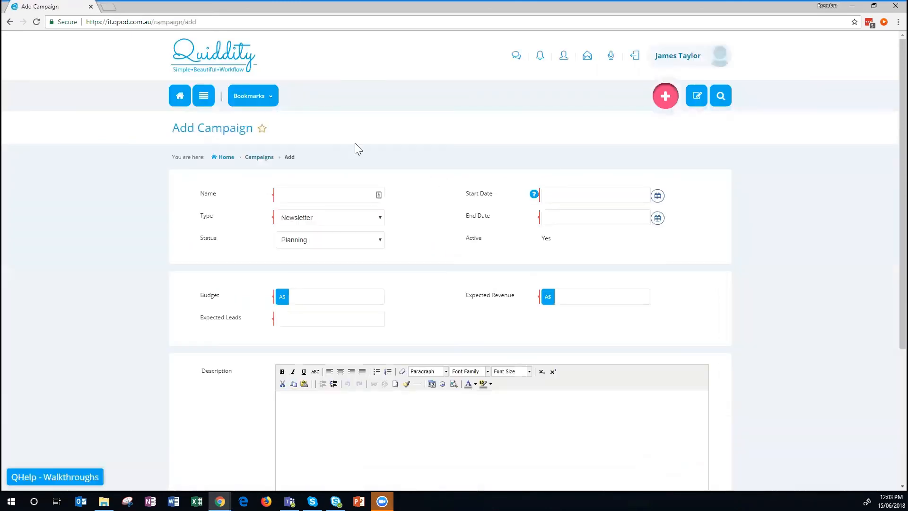
Name the campaign 'Microsoft Office 365', correcting the 'Micrsoft' misspelling.
{"action": "left_click", "coordinate": [282, 191]}
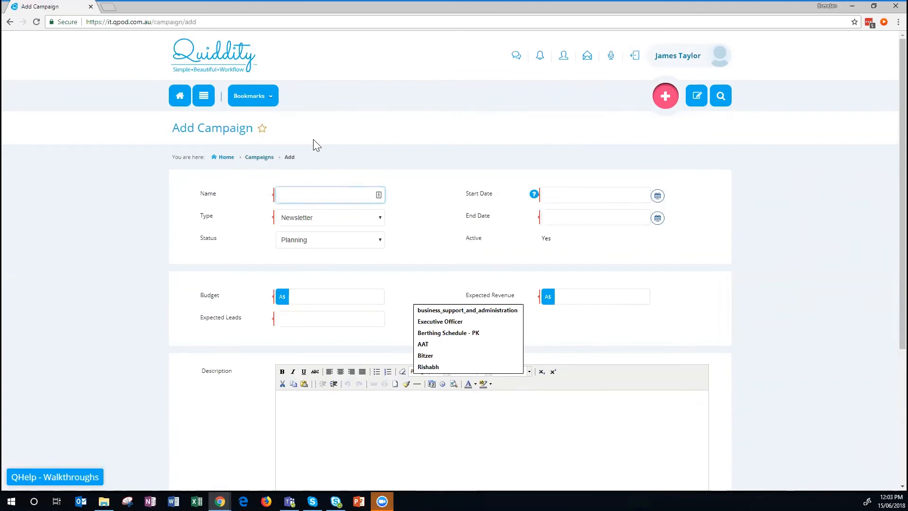
{"action": "type", "text": "Micrsoft "}
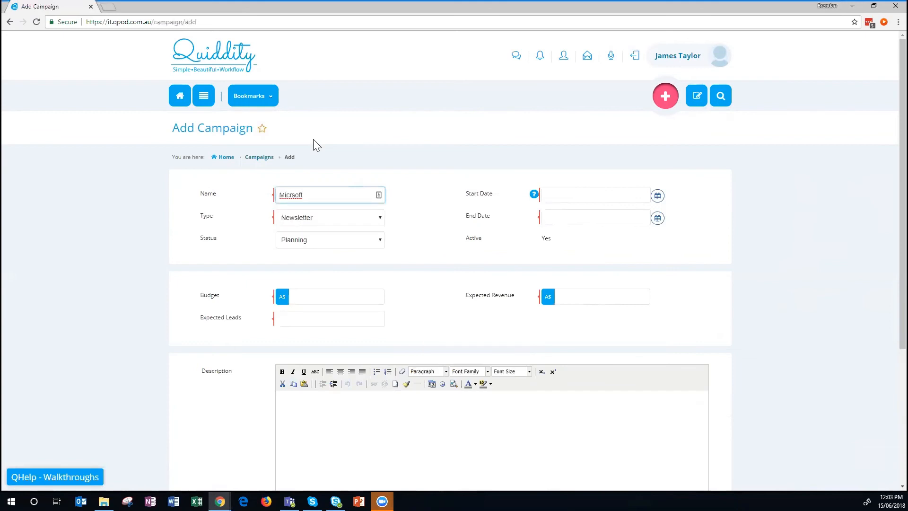
{"action": "type", "text": "Office 365"}
{"action": "right_click", "coordinate": [290, 194]}
{"action": "left_click", "coordinate": [302, 200]}
Set type Email, status Running, budget 5000, 50 expected leads and expected revenue 20000.
{"action": "left_click", "coordinate": [321, 221]}
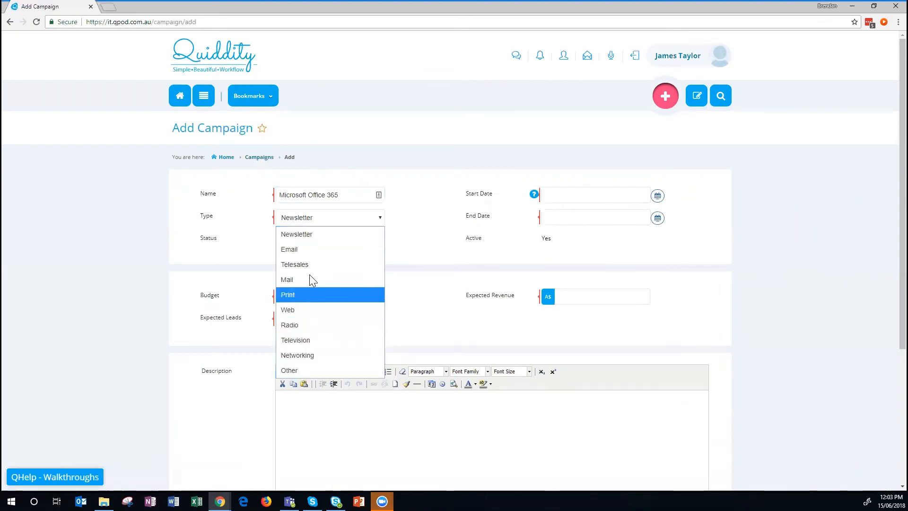
{"action": "left_click", "coordinate": [295, 250]}
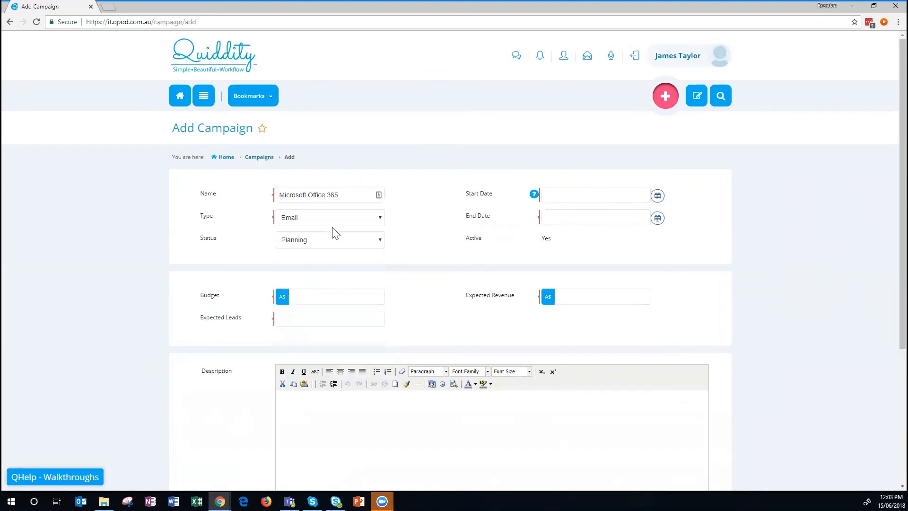
{"action": "left_click", "coordinate": [319, 242]}
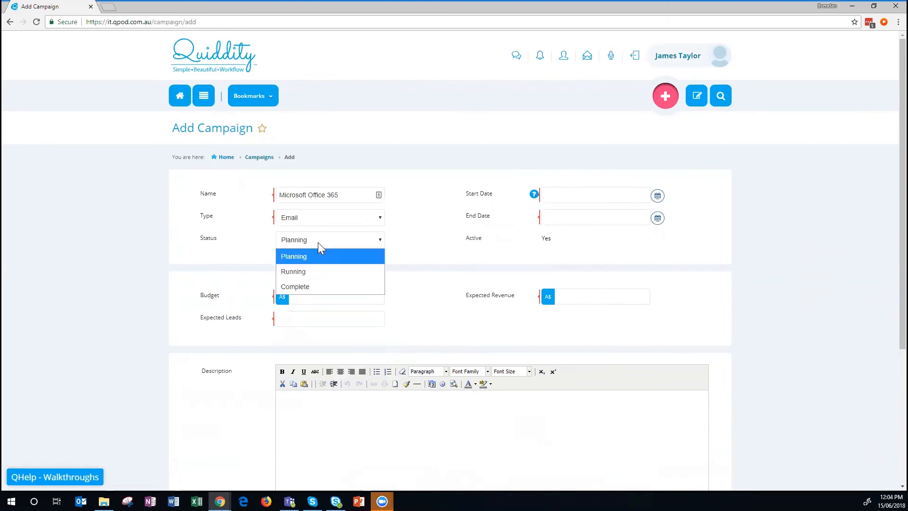
{"action": "left_click", "coordinate": [305, 271]}
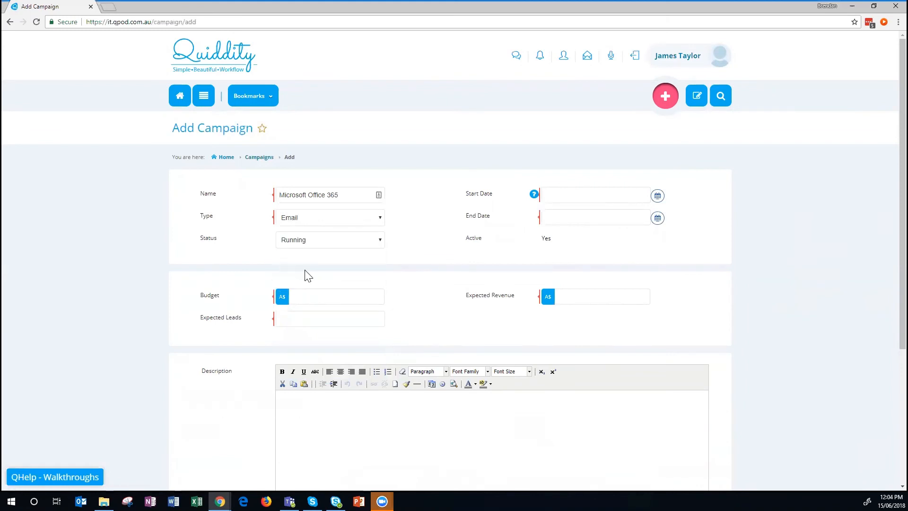
{"action": "left_click", "coordinate": [324, 297]}
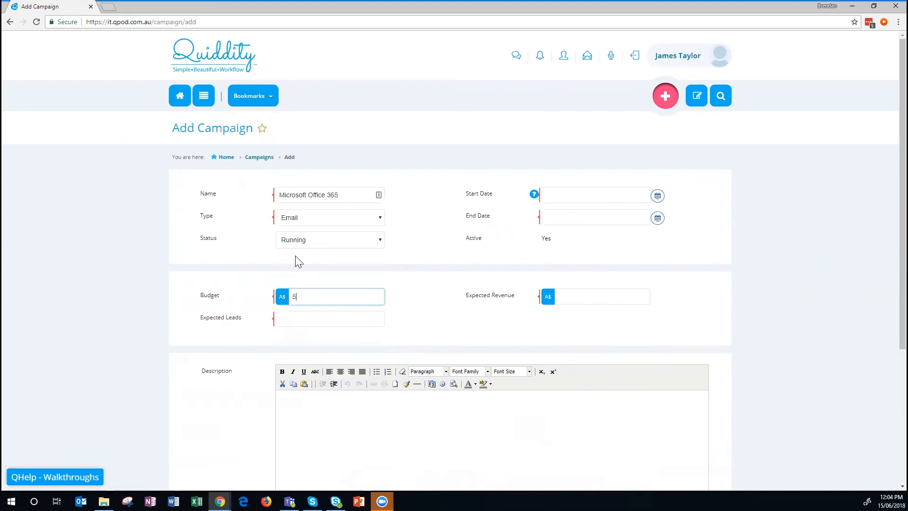
{"action": "left_click", "coordinate": [342, 316]}
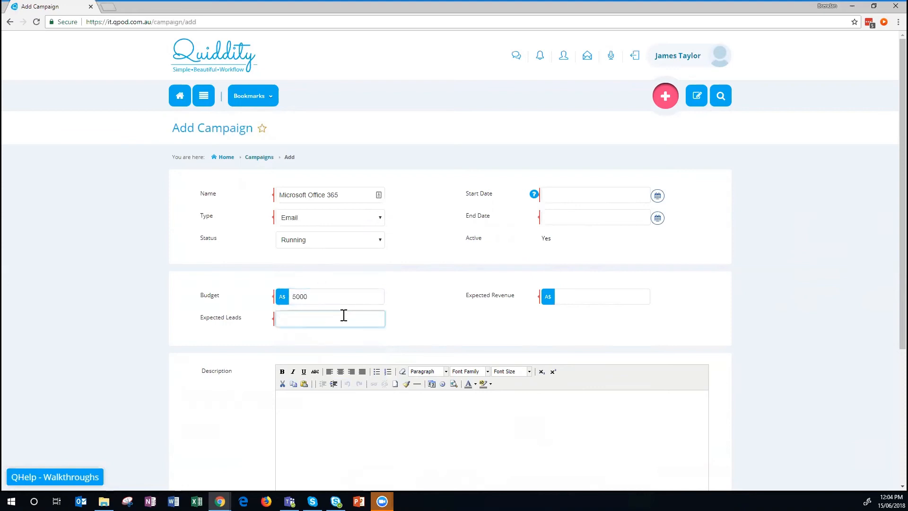
{"action": "left_click", "coordinate": [571, 296]}
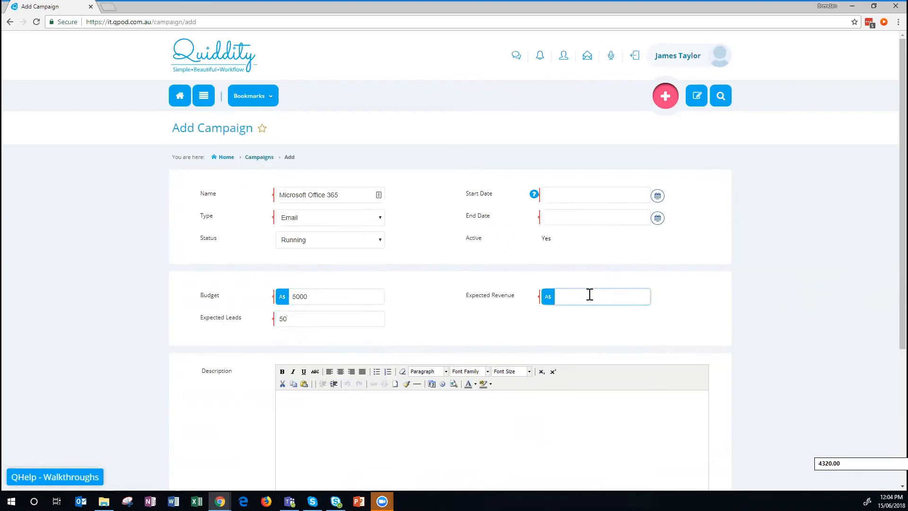
{"action": "type", "text": "20000"}
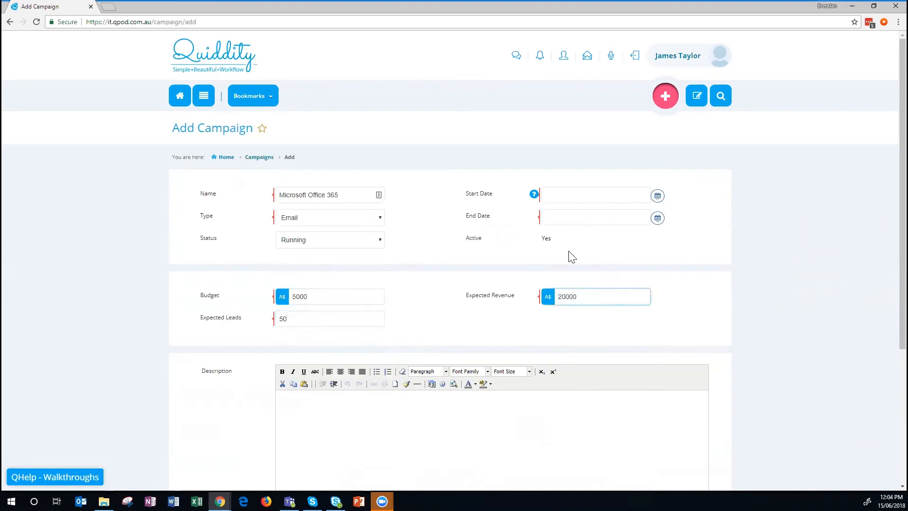
Set the campaign start date to 15 June 2018 and end date to 30 June 2018.
{"action": "left_click", "coordinate": [659, 197]}
{"action": "left_click", "coordinate": [620, 267]}
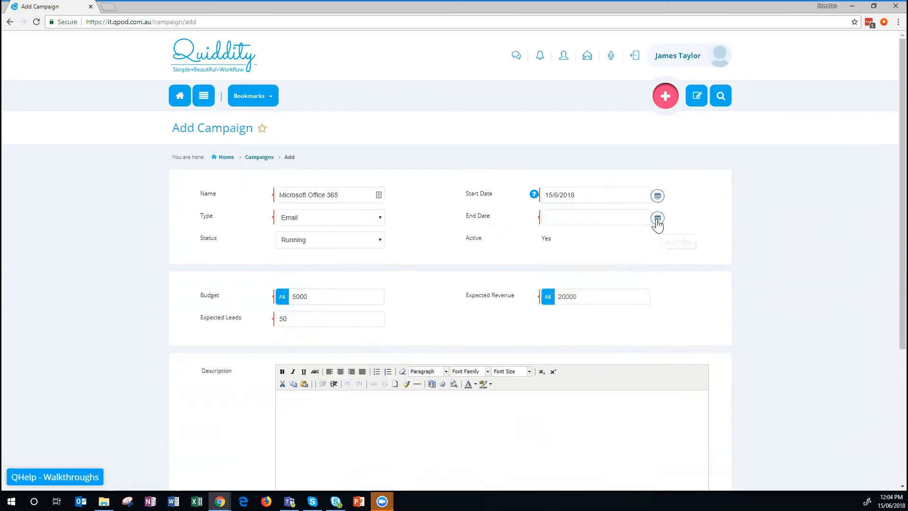
{"action": "left_click", "coordinate": [657, 219]}
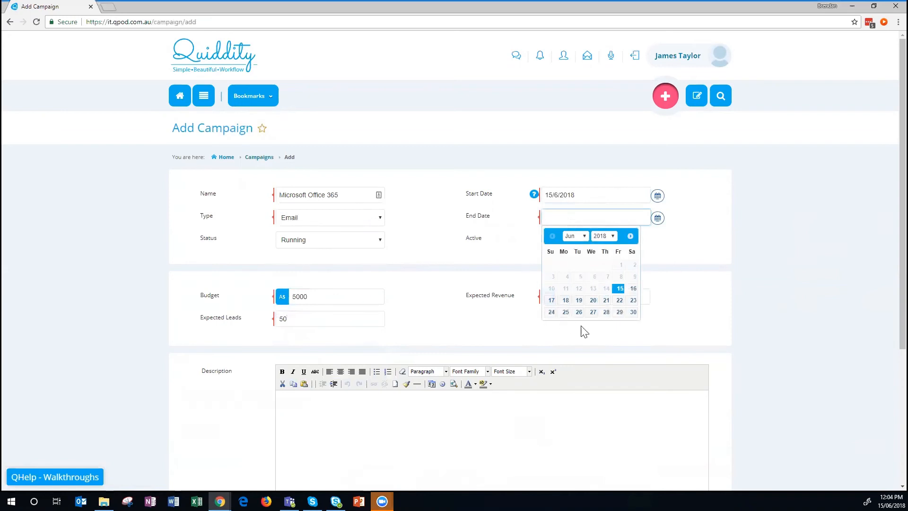
{"action": "left_click", "coordinate": [634, 314]}
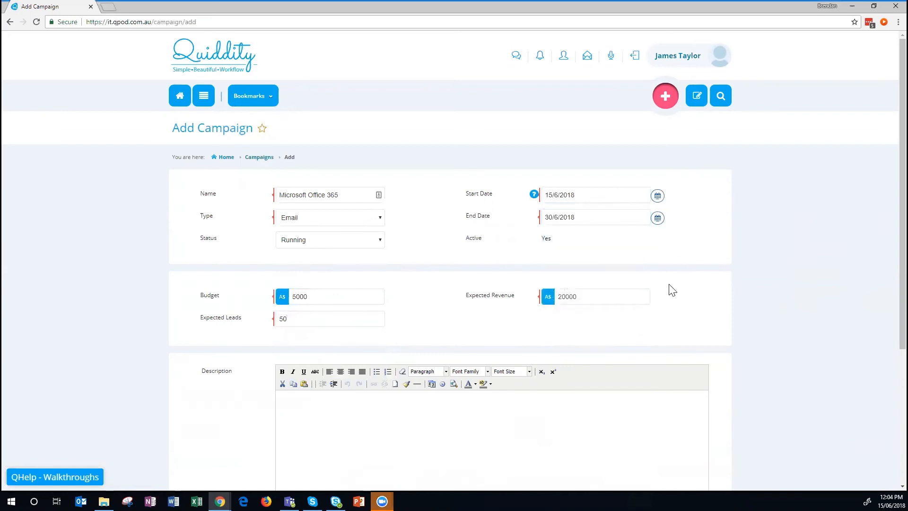
Save the Microsoft Office 365 campaign into the Campaigns list.
{"action": "scroll", "coordinate": [760, 283], "scroll_direction": "down", "scroll_amount": 2}
{"action": "left_click", "coordinate": [325, 379]}
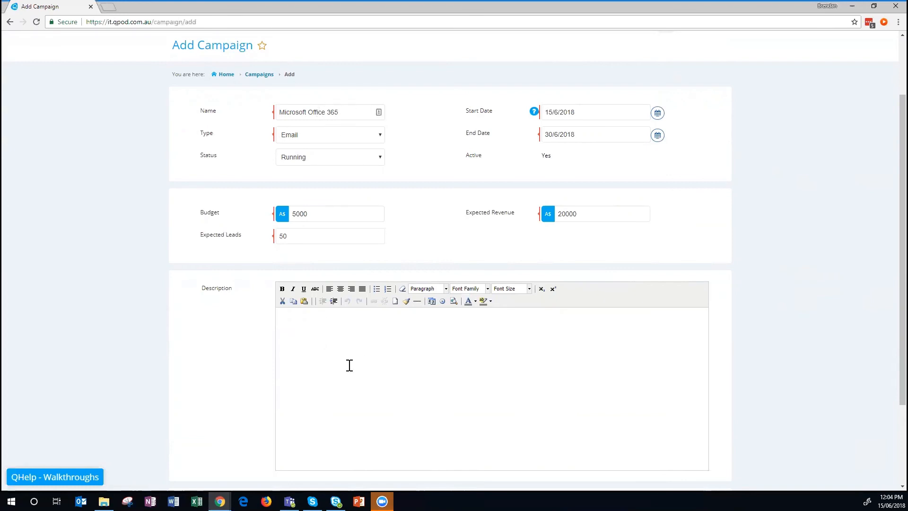
{"action": "scroll", "coordinate": [363, 331], "scroll_direction": "down", "scroll_amount": 3}
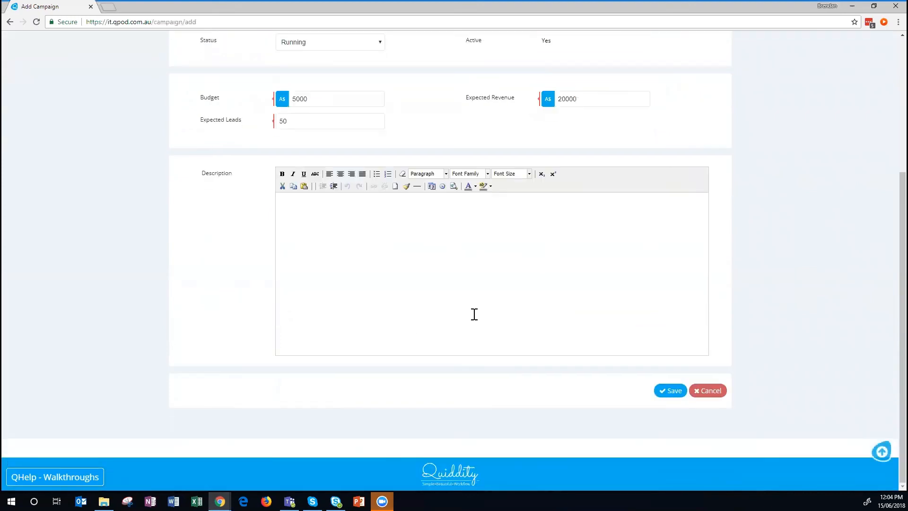
{"action": "left_click", "coordinate": [669, 391]}
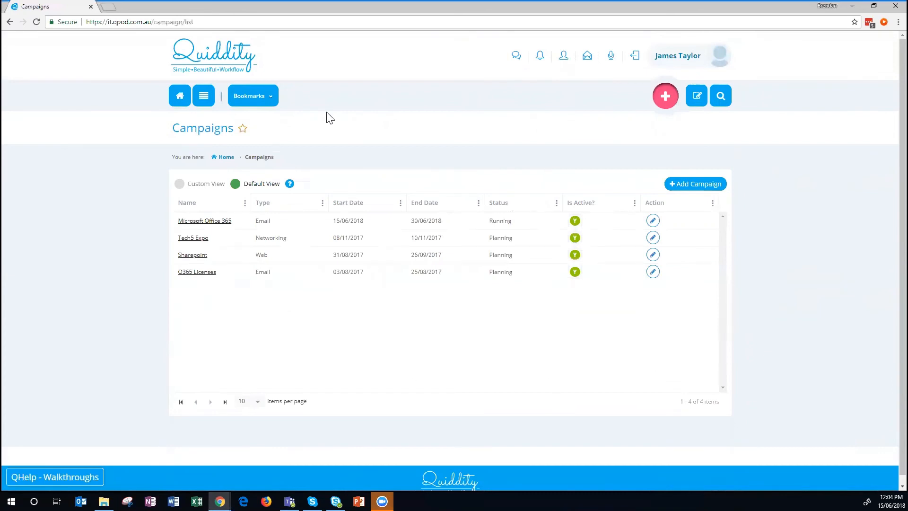
Start a new contact and enter Company XYZ as the company name.
{"action": "left_click", "coordinate": [666, 95]}
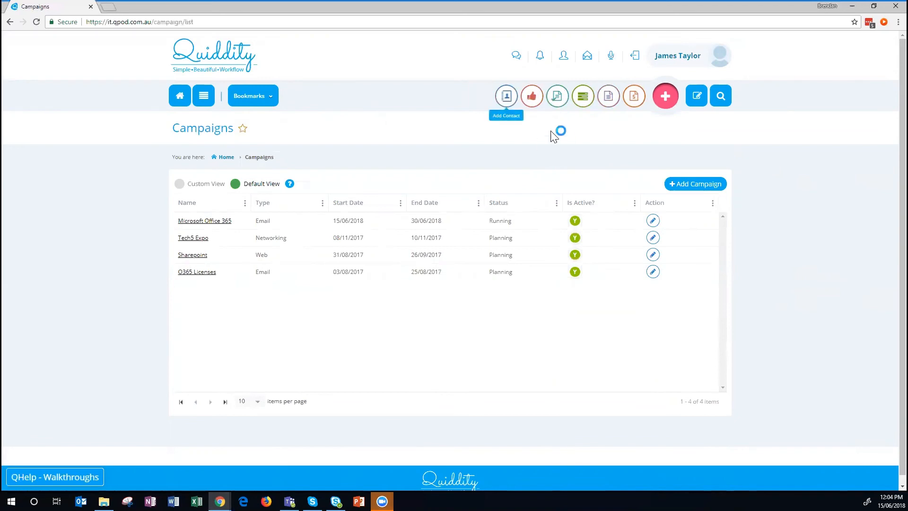
{"action": "left_click", "coordinate": [506, 98]}
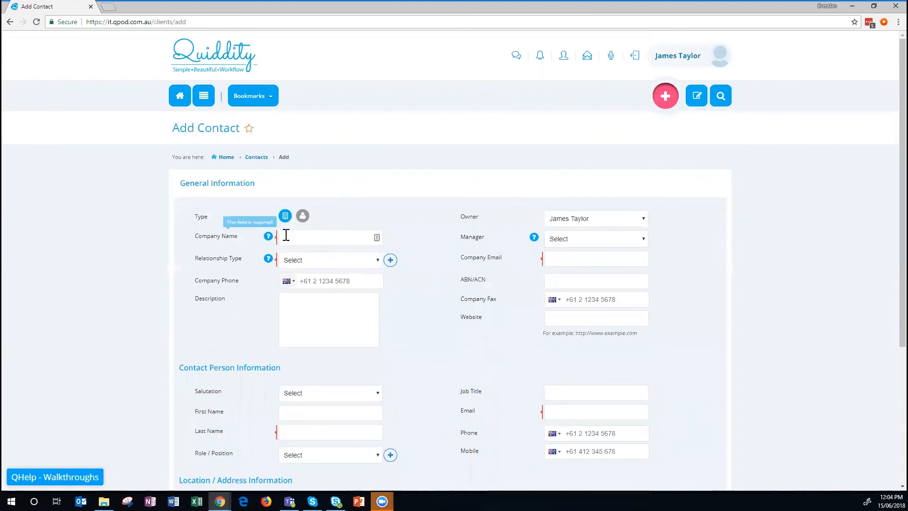
{"action": "left_click", "coordinate": [309, 236]}
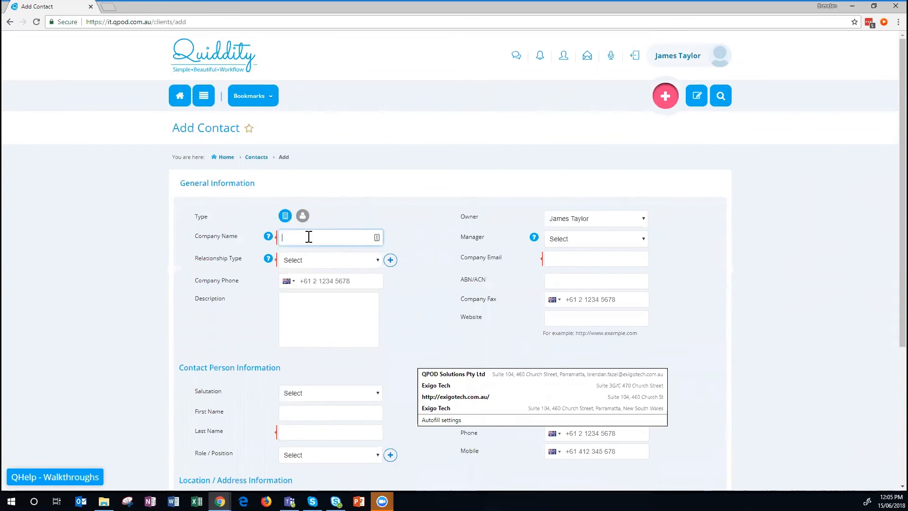
{"action": "type", "text": "Company XYZ"}
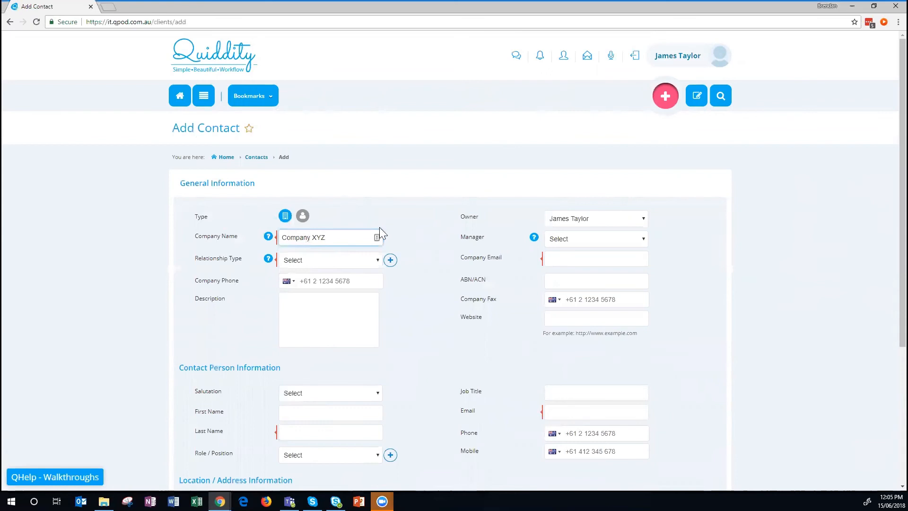
Set the contact's relationship type to Suspect.
{"action": "left_click", "coordinate": [317, 259]}
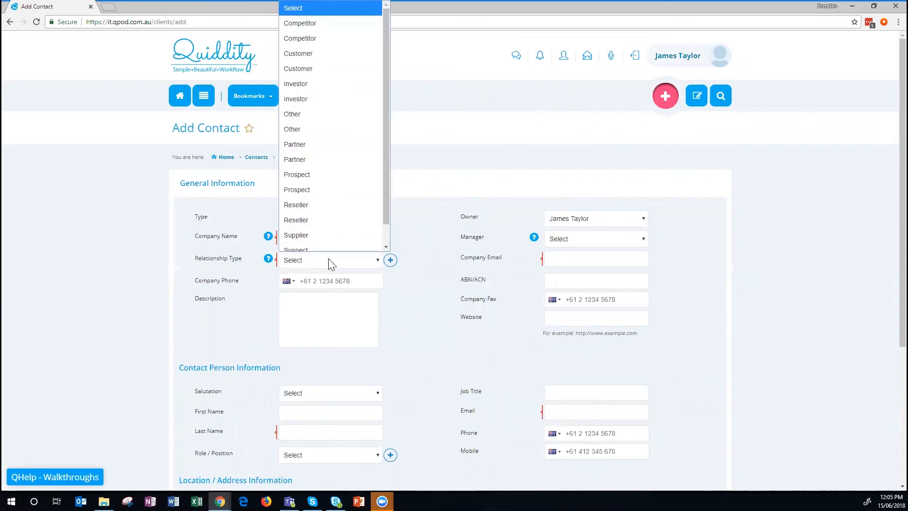
{"action": "scroll", "coordinate": [325, 121], "scroll_direction": "down", "scroll_amount": 1}
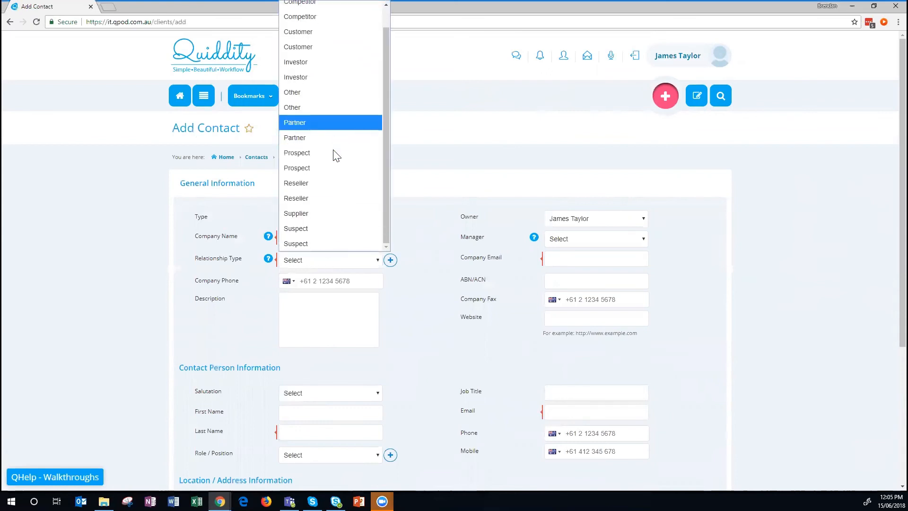
{"action": "left_click", "coordinate": [305, 231]}
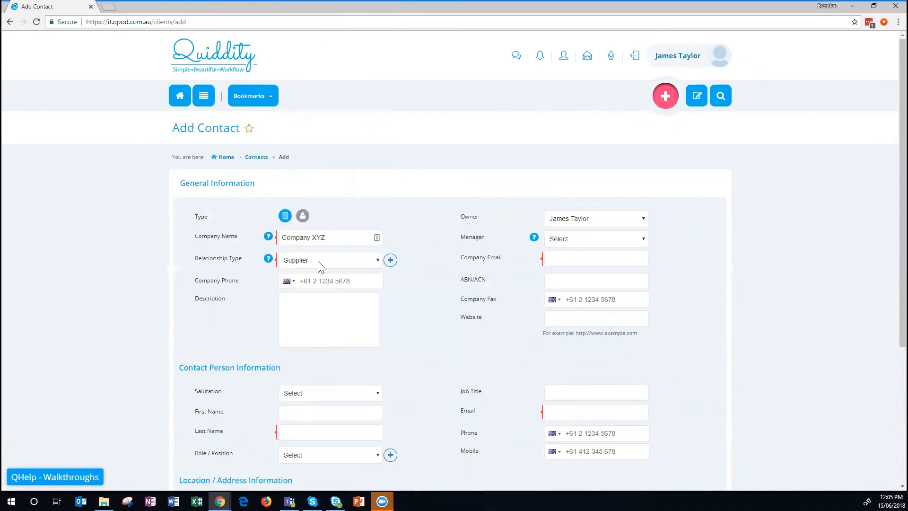
{"action": "left_click", "coordinate": [320, 263]}
{"action": "left_click", "coordinate": [307, 232]}
Enter the contact's first and last name.
{"action": "left_click", "coordinate": [334, 322]}
{"action": "scroll", "coordinate": [332, 327], "scroll_direction": "down", "scroll_amount": 2}
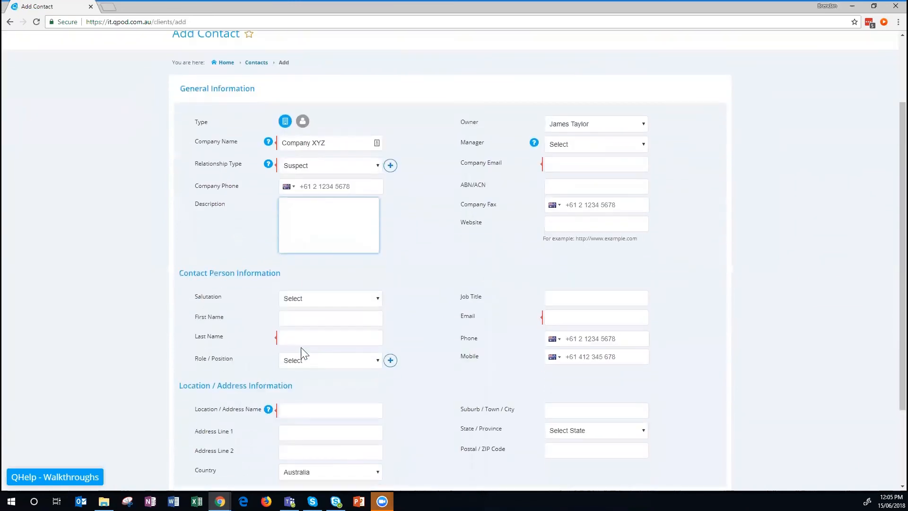
{"action": "left_click", "coordinate": [318, 318]}
{"action": "type", "text": "John"}
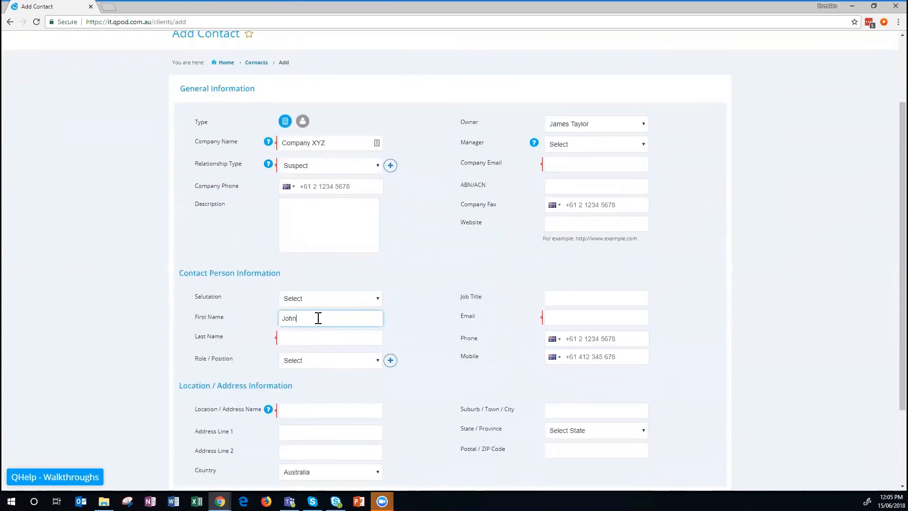
{"action": "key", "text": "Tab"}
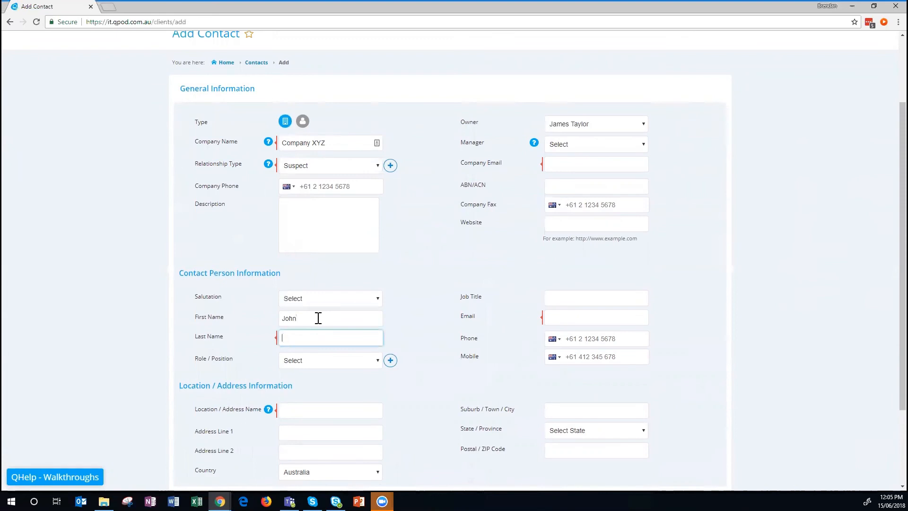
{"action": "type", "text": "Doe"}
Name the location Head Office and enter the street in Address Line 1.
{"action": "scroll", "coordinate": [334, 363], "scroll_direction": "down", "scroll_amount": 2}
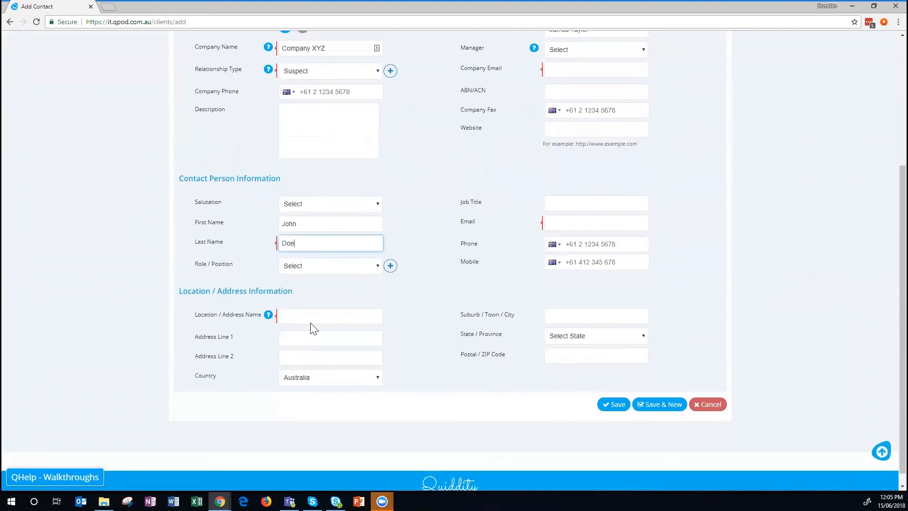
{"action": "left_click", "coordinate": [331, 317]}
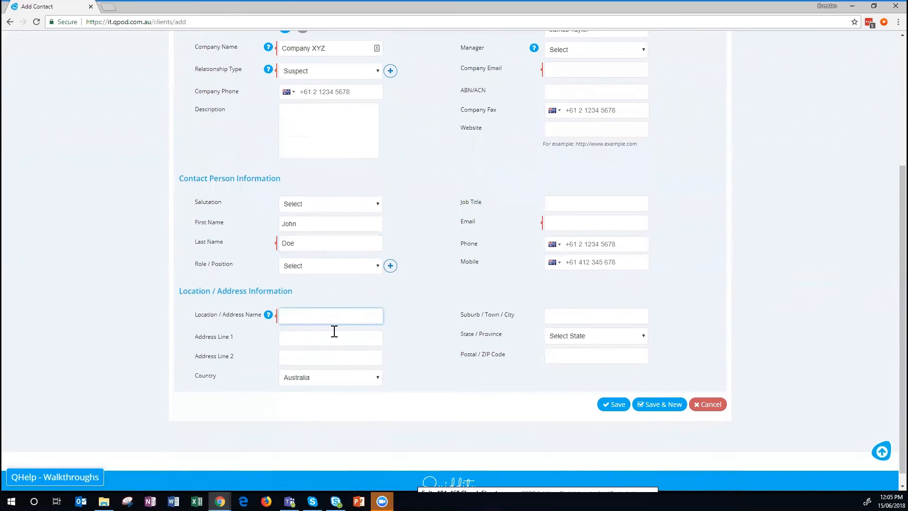
{"action": "type", "text": "HEad"}
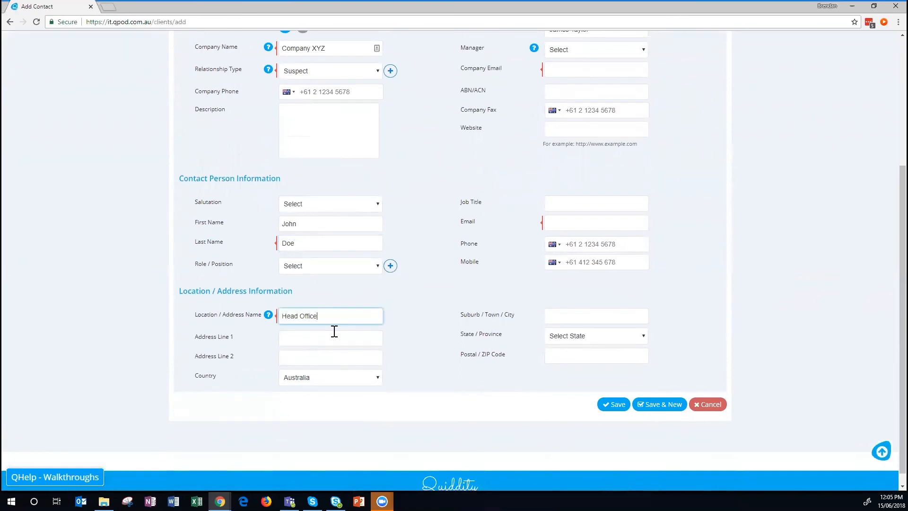
{"action": "left_click", "coordinate": [325, 336]}
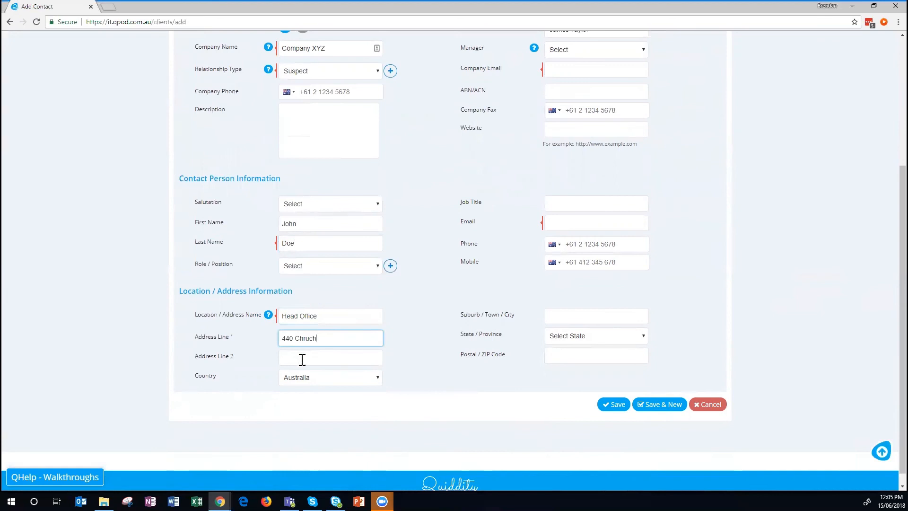
{"action": "left_click", "coordinate": [316, 357]}
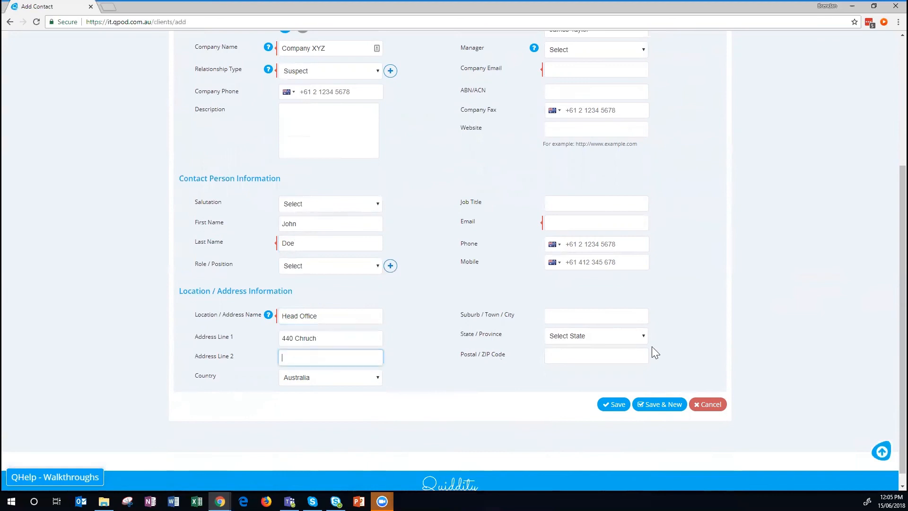
{"action": "left_click", "coordinate": [592, 314]}
Fill in suburb Parramatta with its state and postcode from the autofill suggestion.
{"action": "type", "text": "Parr"}
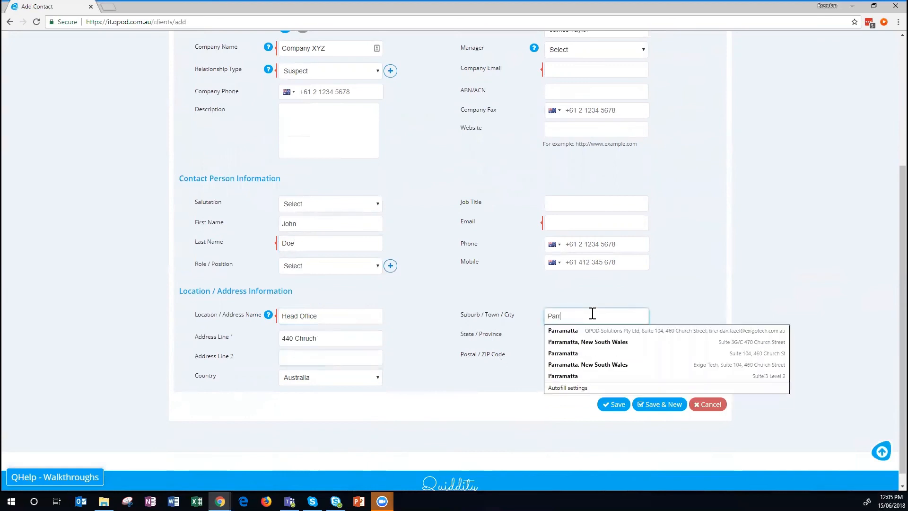
{"action": "left_click", "coordinate": [576, 407]}
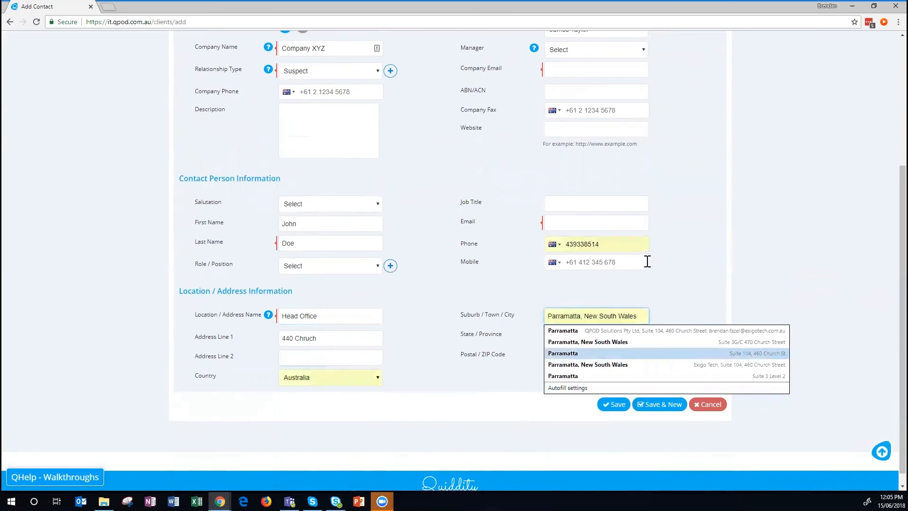
{"action": "left_click", "coordinate": [629, 341]}
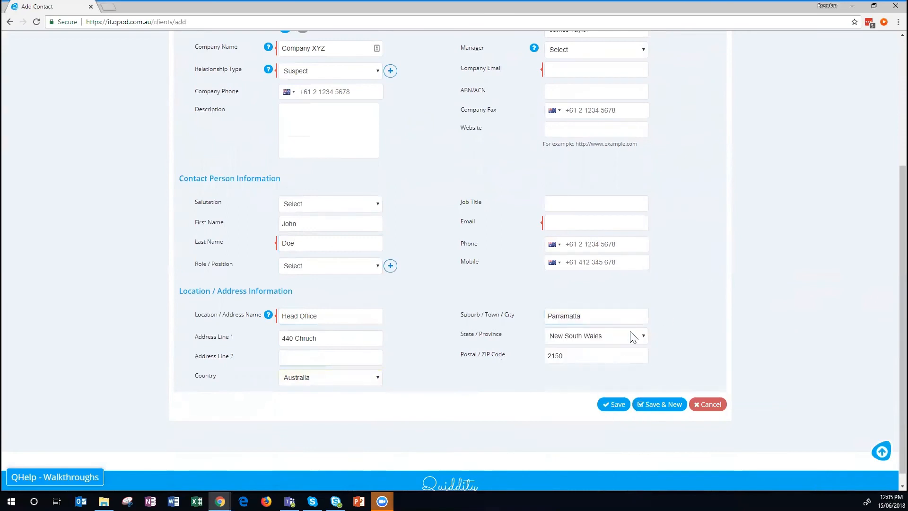
Enter the contact's e-mail, copy it into Company Email, and save the contact.
{"action": "left_click", "coordinate": [569, 225]}
{"action": "type", "text": "john.do@xy"}
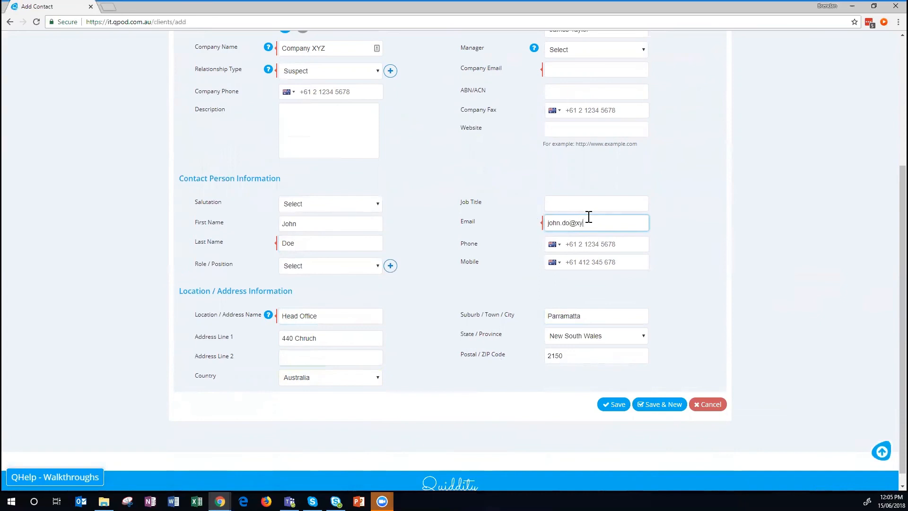
{"action": "left_click", "coordinate": [695, 210]}
{"action": "scroll", "coordinate": [696, 211], "scroll_direction": "up", "scroll_amount": 1}
{"action": "left_click", "coordinate": [584, 119]}
{"action": "triple_click", "coordinate": [574, 270]}
{"action": "key", "text": "ctrl+c"}
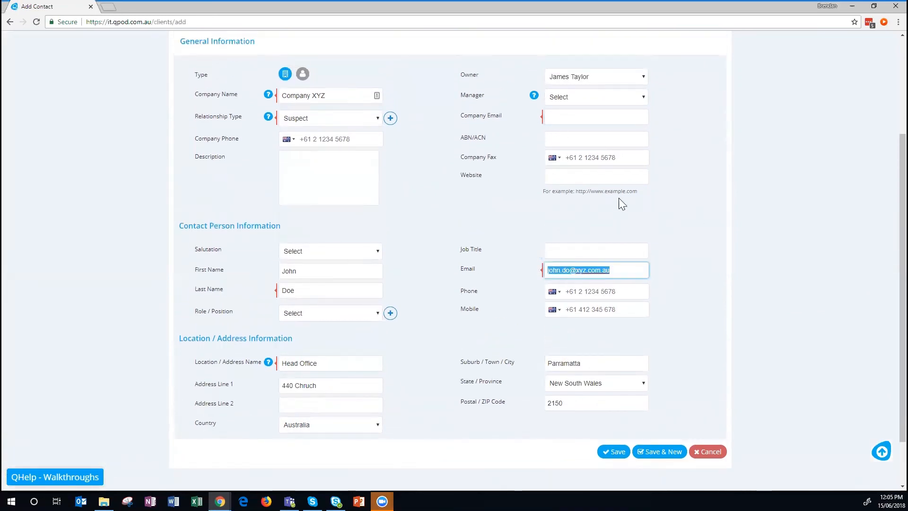
{"action": "left_click", "coordinate": [579, 118]}
{"action": "key", "text": "ctrl+v"}
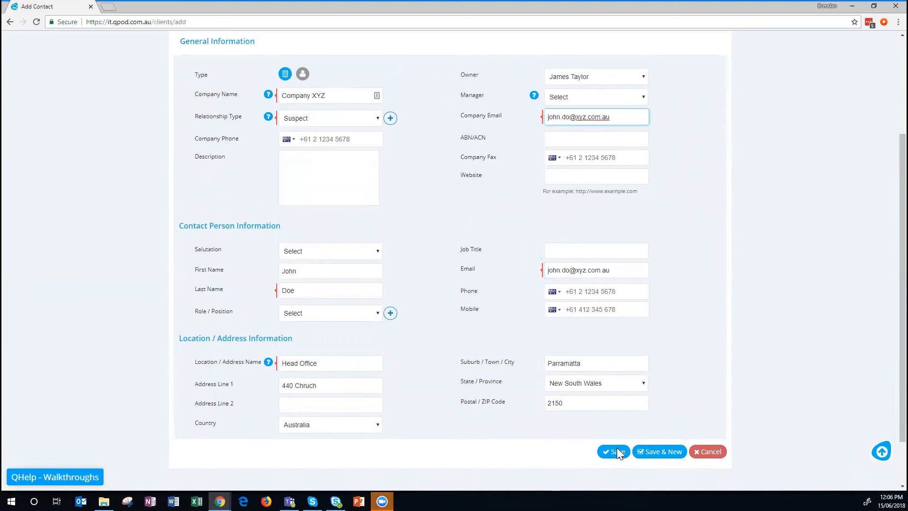
{"action": "left_click", "coordinate": [617, 452]}
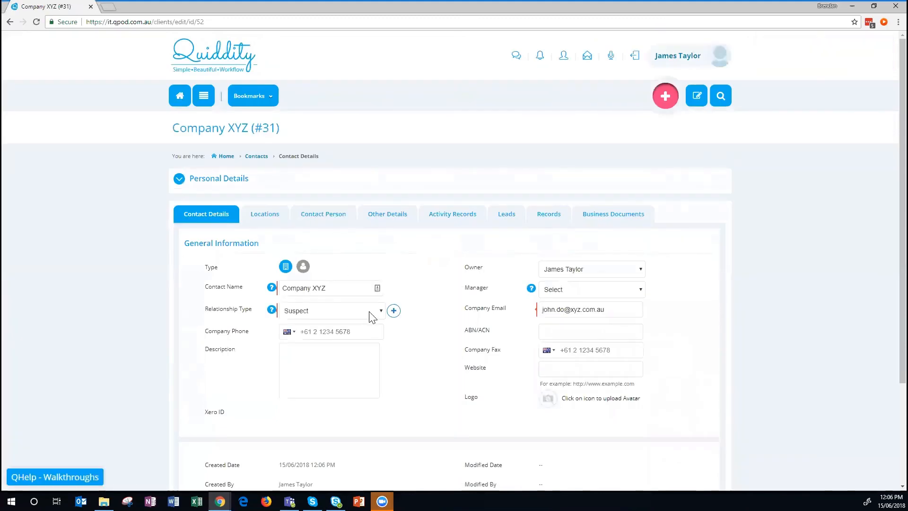
Open the Add Lead form from the quick-create options on the Company XYZ page.
{"action": "scroll", "coordinate": [368, 307], "scroll_direction": "down", "scroll_amount": 3}
{"action": "scroll", "coordinate": [433, 282], "scroll_direction": "up", "scroll_amount": 3}
{"action": "left_click", "coordinate": [666, 97]}
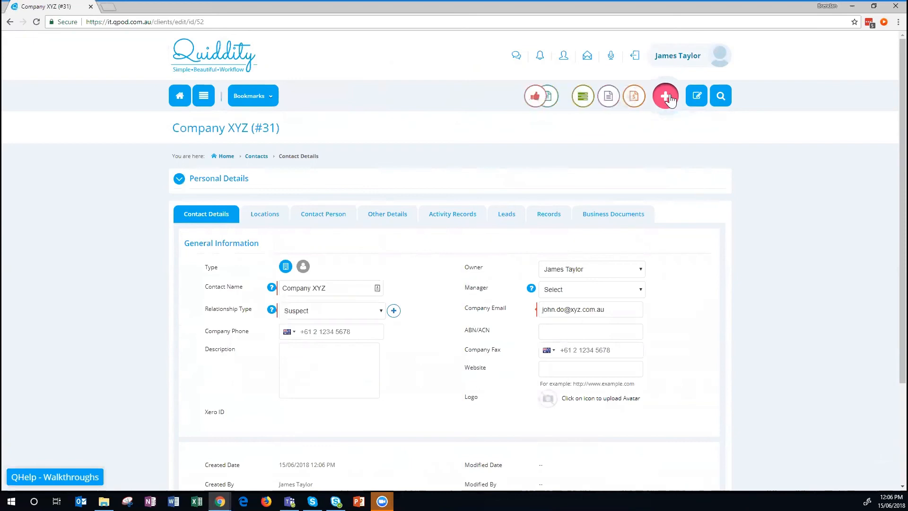
{"action": "left_click", "coordinate": [532, 97]}
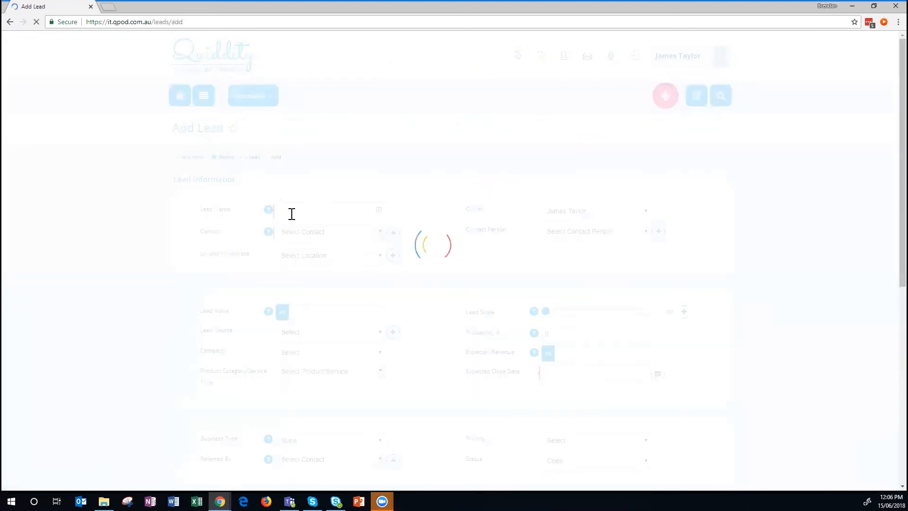
Name the lead 'Office 365 campaign' and link it to contact Company XYZ.
{"action": "left_click", "coordinate": [306, 209]}
{"action": "type", "text": "Office 365 campaign"}
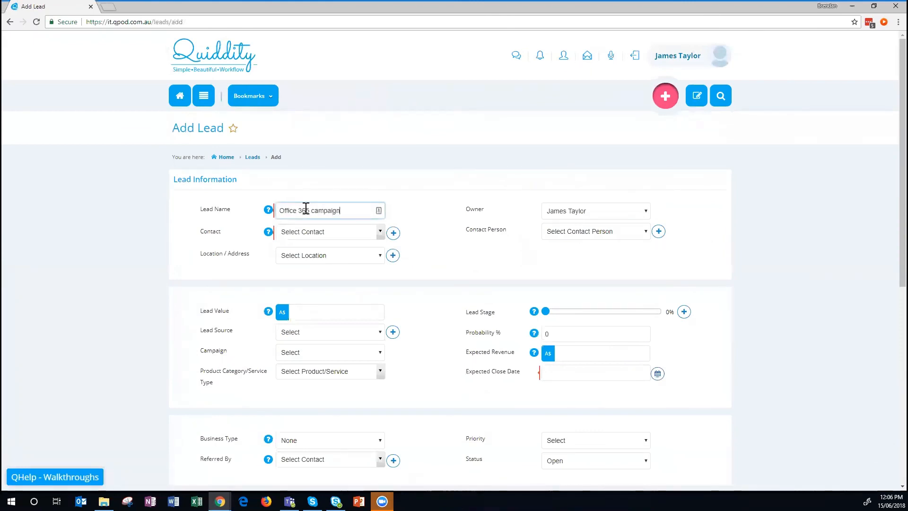
{"action": "left_click", "coordinate": [315, 231]}
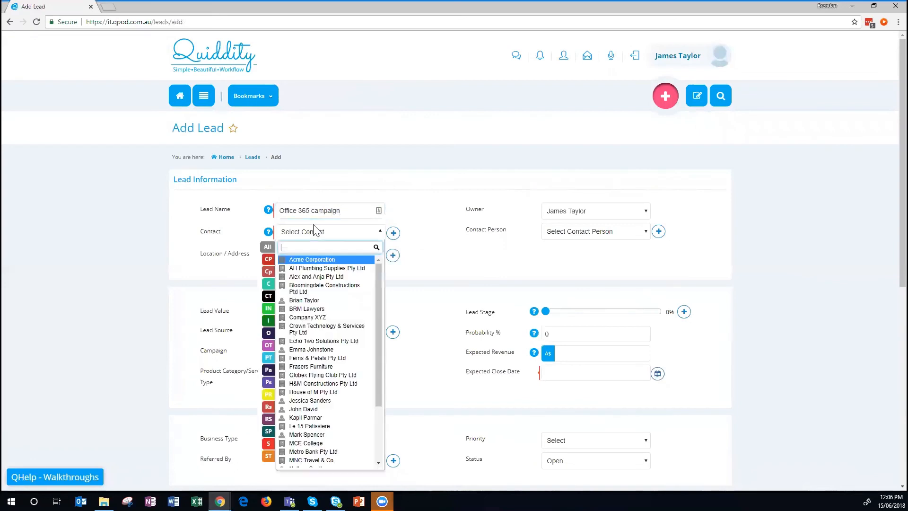
{"action": "type", "text": "jo"}
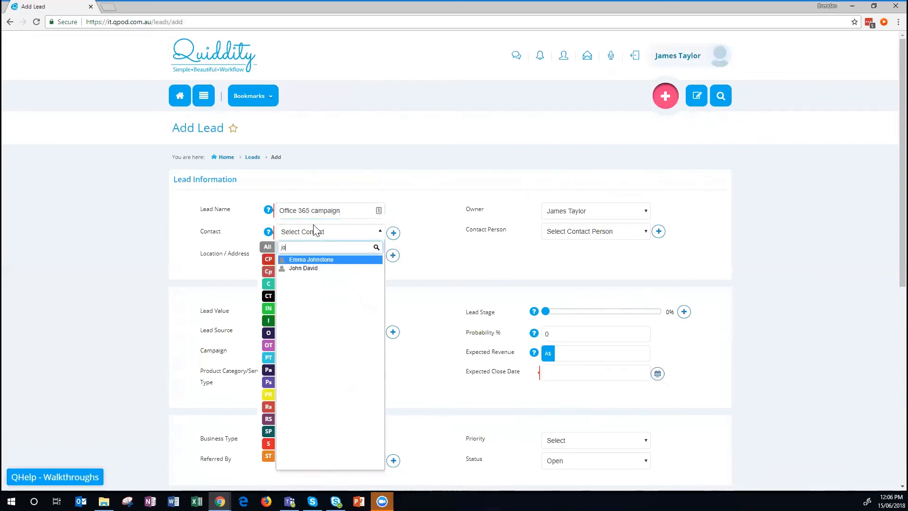
{"action": "type", "text": "h"}
{"action": "key", "text": "BackSpace"}
{"action": "key", "text": "BackSpace"}
{"action": "key", "text": "BackSpace"}
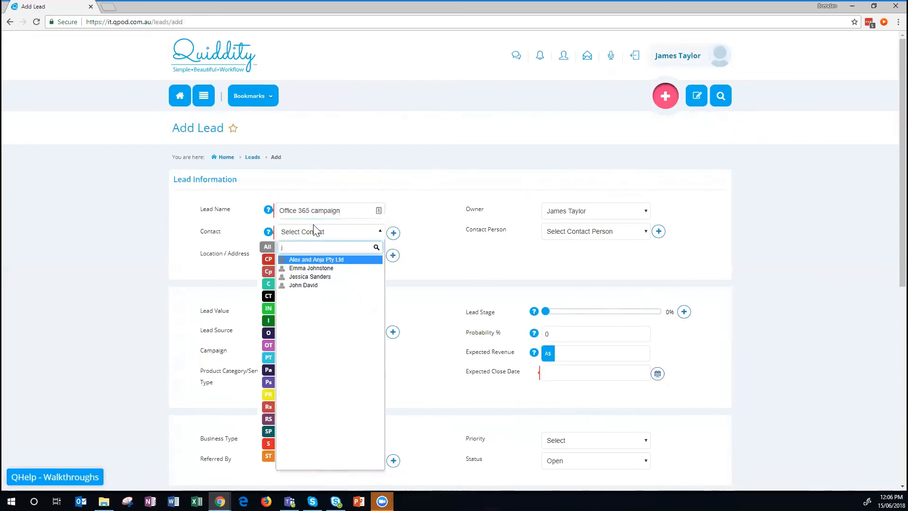
{"action": "type", "text": "x"}
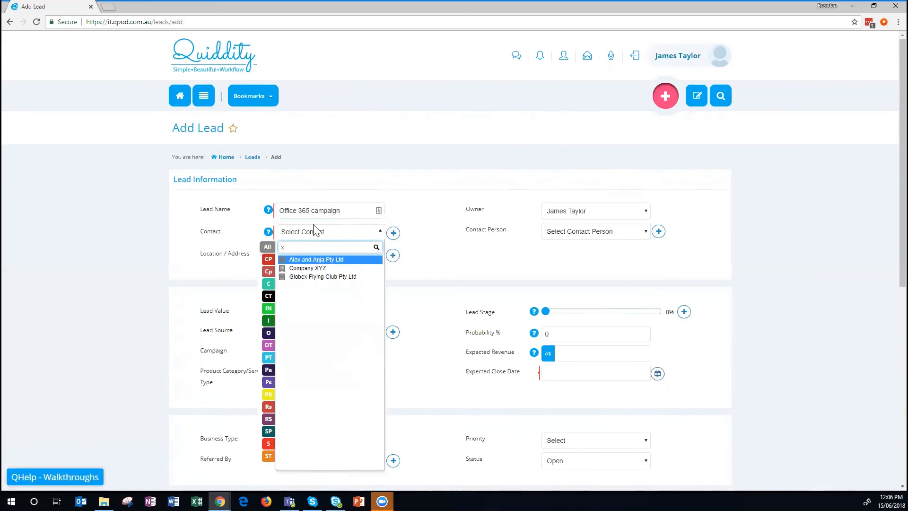
{"action": "type", "text": "yz"}
{"action": "left_click", "coordinate": [318, 261]}
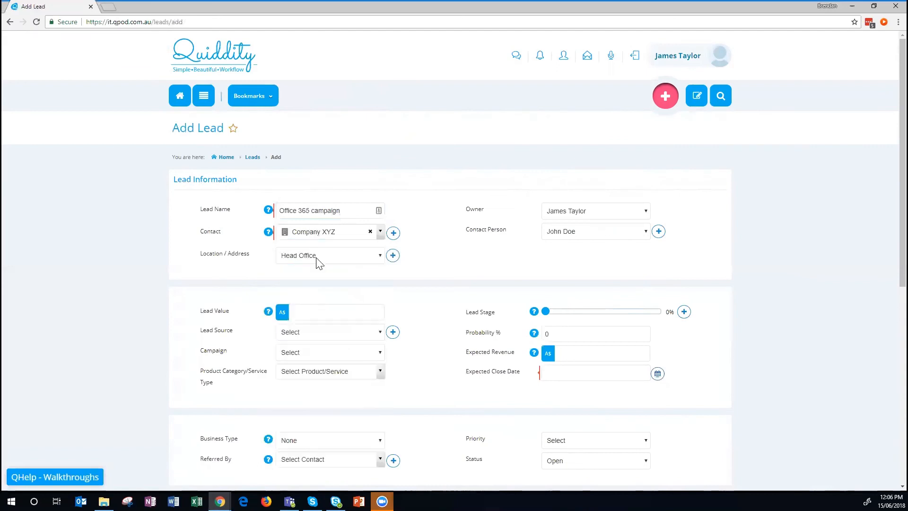
Set lead value A$500, stage 10% Prospecting, close date 30/6/2018, and save the lead.
{"action": "left_click", "coordinate": [333, 315]}
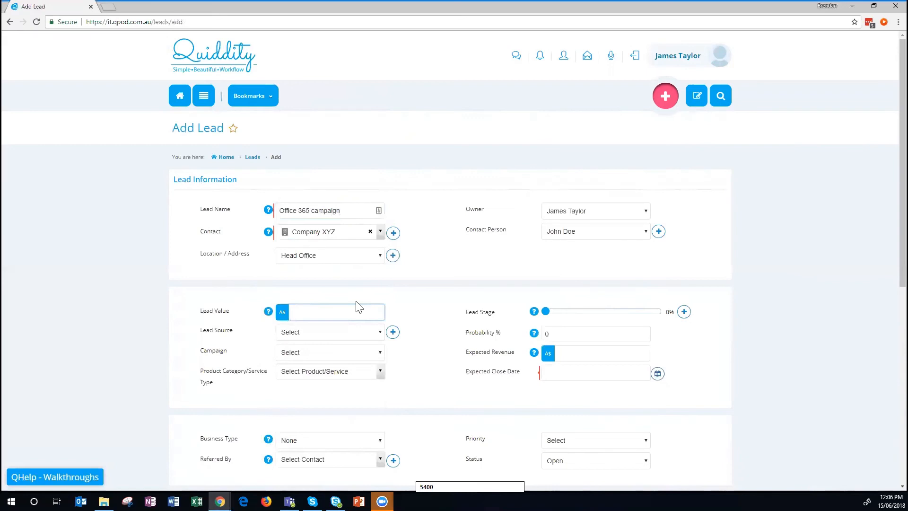
{"action": "type", "text": "500"}
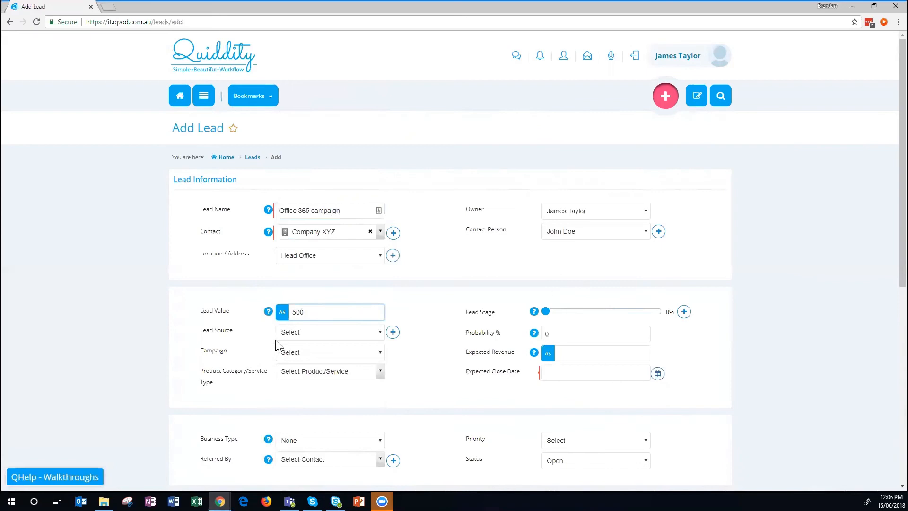
{"action": "left_click", "coordinate": [565, 313]}
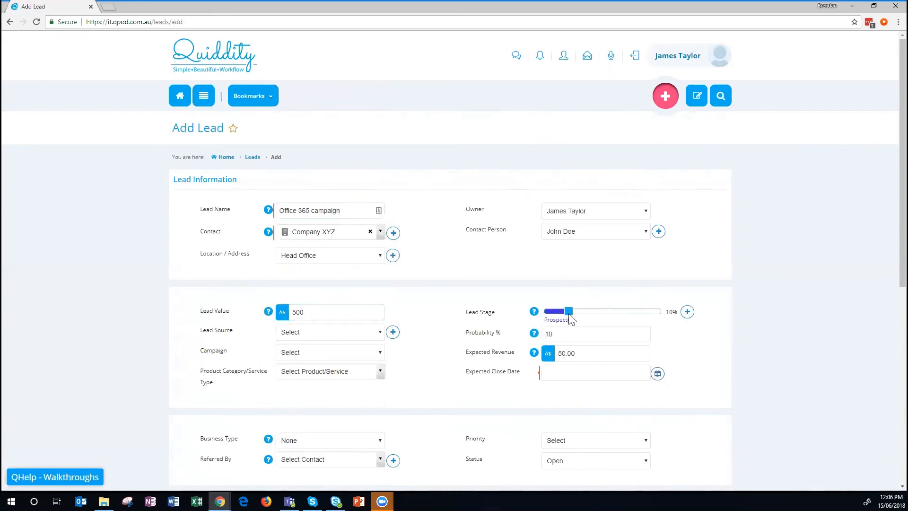
{"action": "left_click", "coordinate": [658, 373]}
{"action": "scroll", "coordinate": [657, 374], "scroll_direction": "down", "scroll_amount": 1}
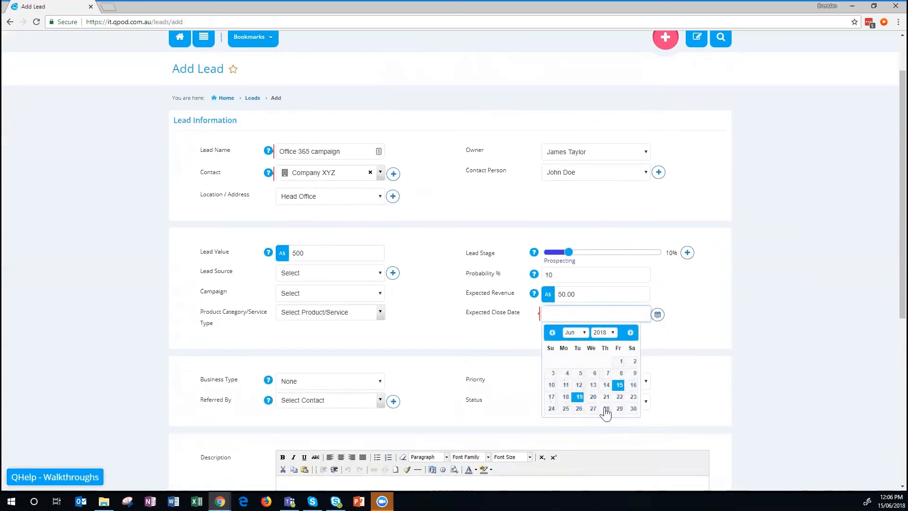
{"action": "left_click", "coordinate": [633, 408]}
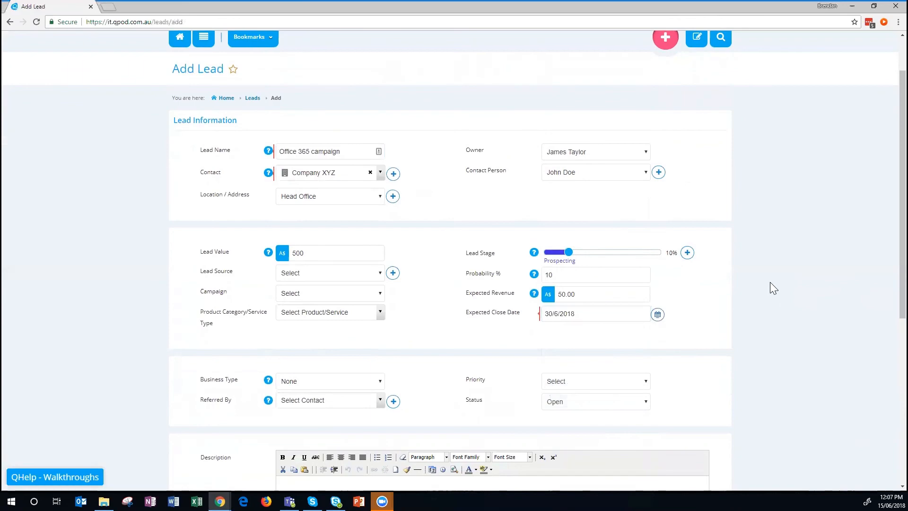
{"action": "scroll", "coordinate": [574, 192], "scroll_direction": "down", "scroll_amount": 3}
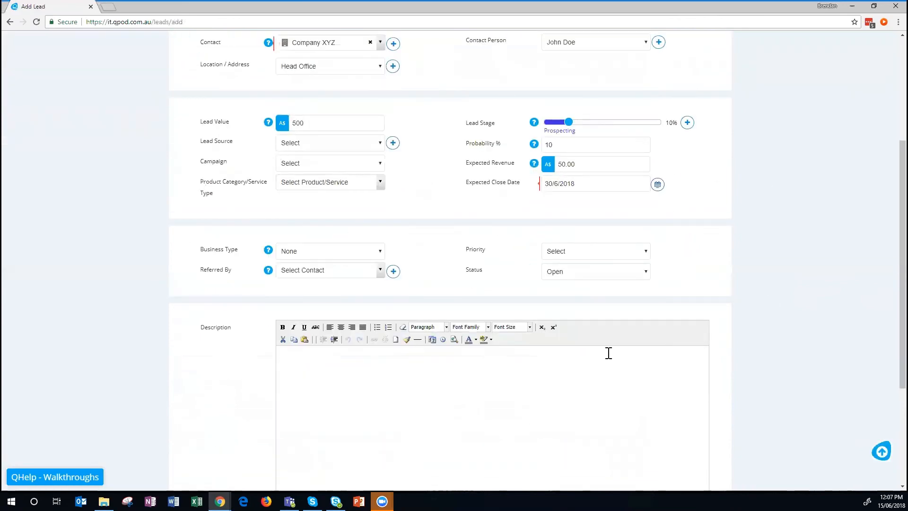
{"action": "scroll", "coordinate": [401, 232], "scroll_direction": "up", "scroll_amount": 3}
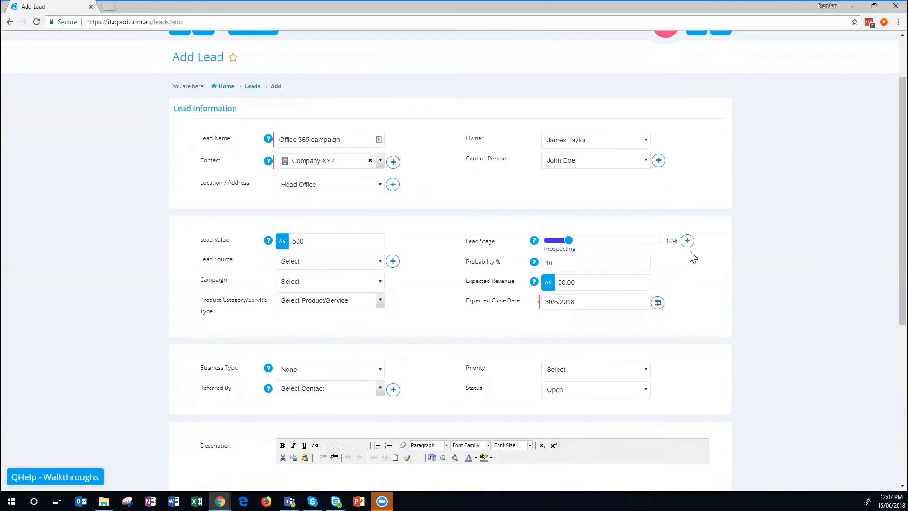
{"action": "scroll", "coordinate": [685, 223], "scroll_direction": "down", "scroll_amount": 7}
{"action": "left_click", "coordinate": [613, 391]}
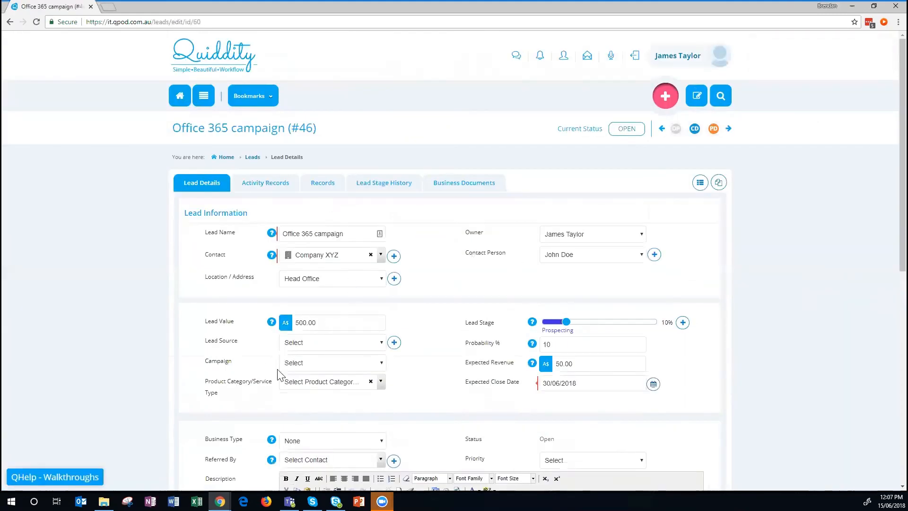
Assign the Microsoft Office 365 campaign to the lead and save it.
{"action": "scroll", "coordinate": [300, 350], "scroll_direction": "down", "scroll_amount": 4}
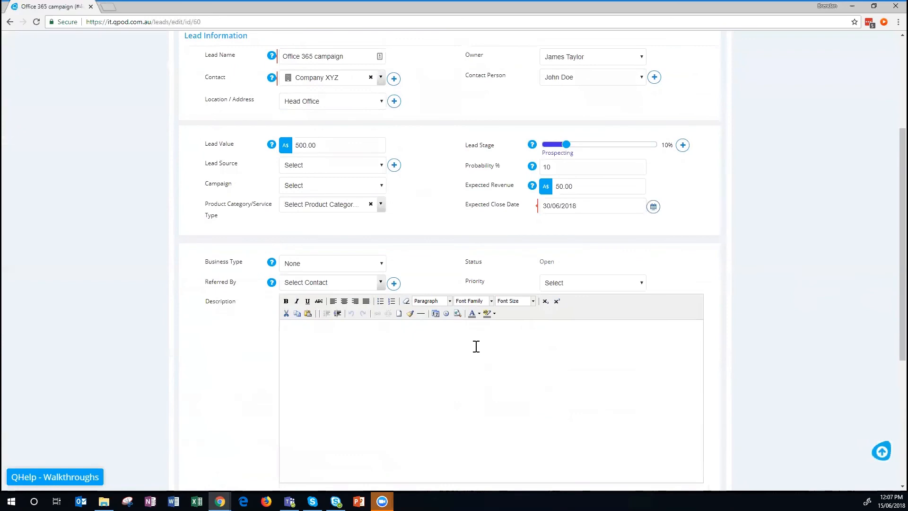
{"action": "left_click", "coordinate": [341, 186]}
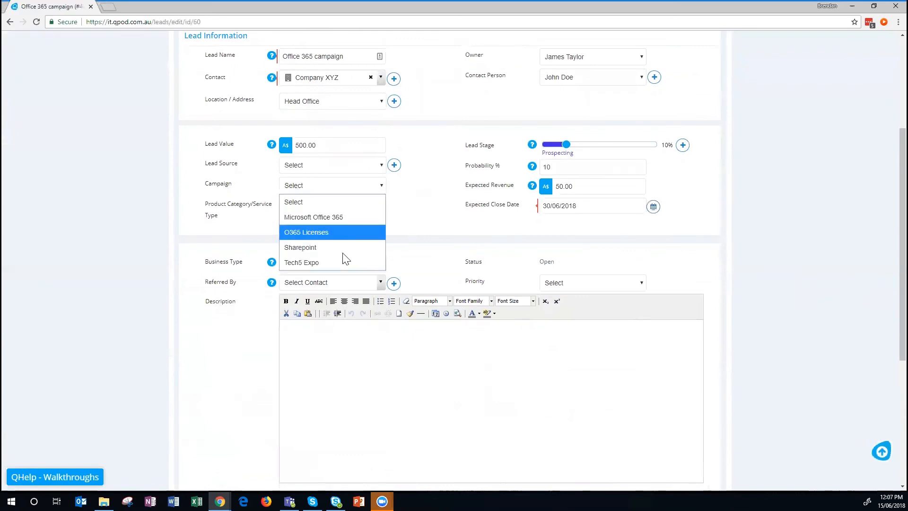
{"action": "left_click", "coordinate": [319, 216]}
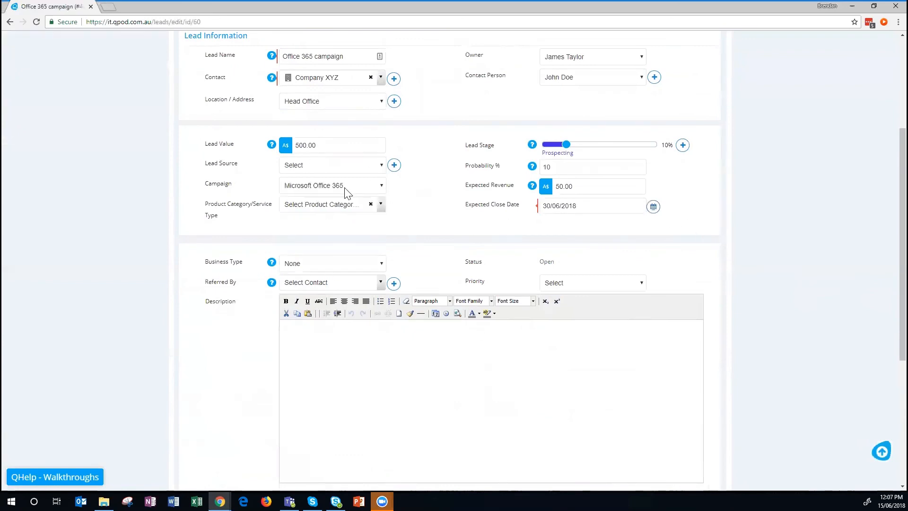
{"action": "scroll", "coordinate": [724, 279], "scroll_direction": "down", "scroll_amount": 5}
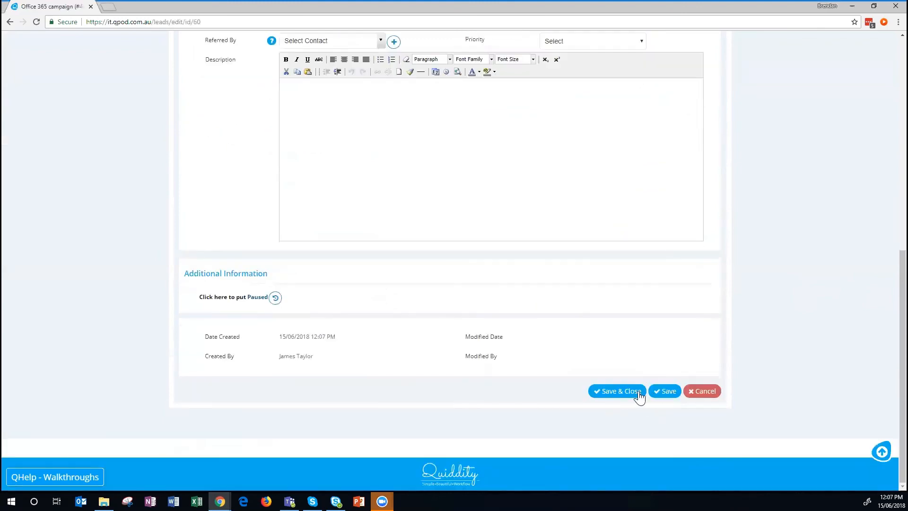
{"action": "left_click", "coordinate": [646, 390]}
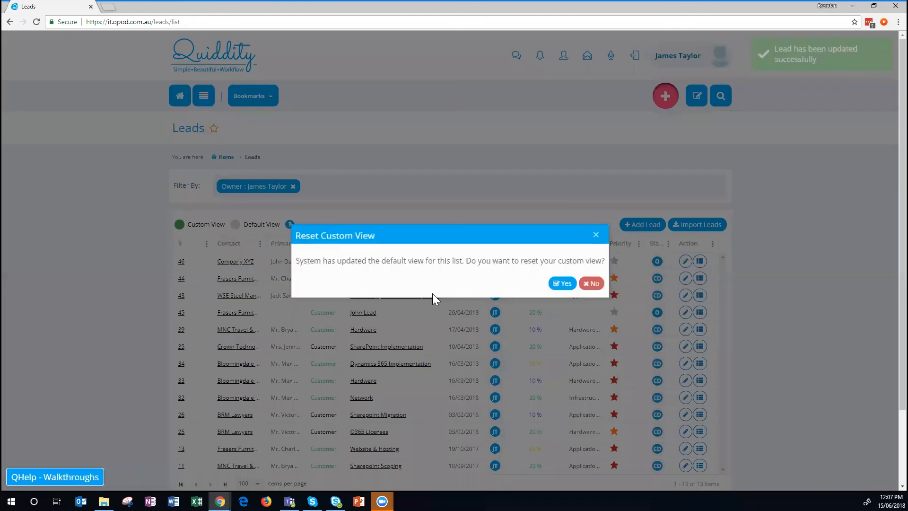
Confirm resetting the custom leads view, then choose Create Quote for lead #46.
{"action": "left_click", "coordinate": [561, 283]}
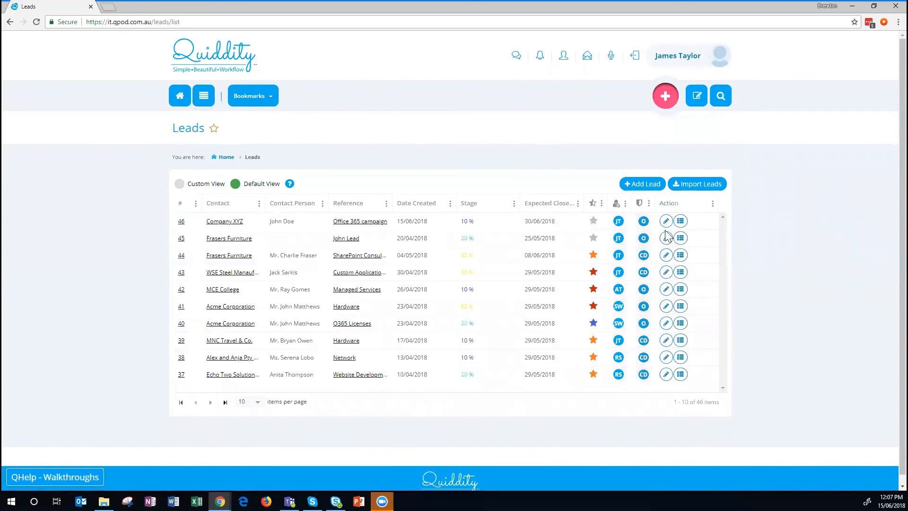
{"action": "left_click", "coordinate": [680, 222]}
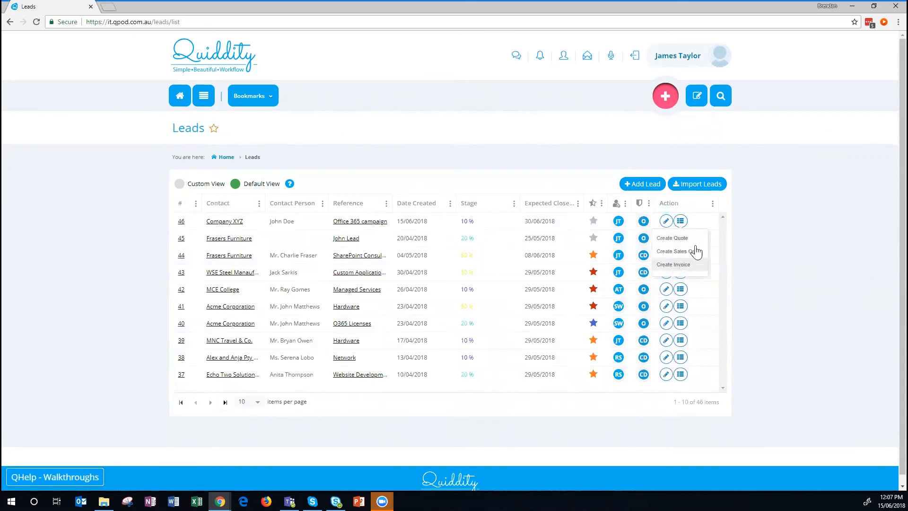
{"action": "left_click", "coordinate": [677, 240]}
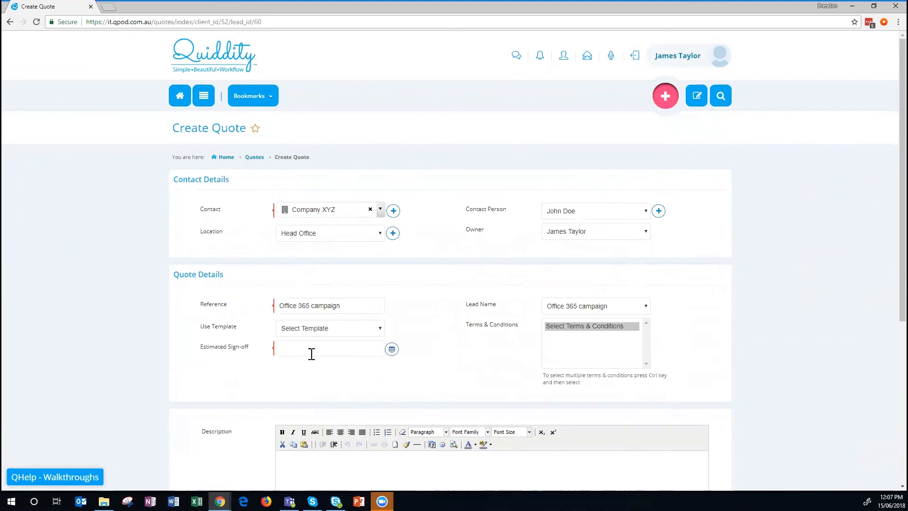
Set the estimated sign-off date to 30 June 2018 and create quote QUO-18-0042.
{"action": "scroll", "coordinate": [595, 325], "scroll_direction": "down", "scroll_amount": 4}
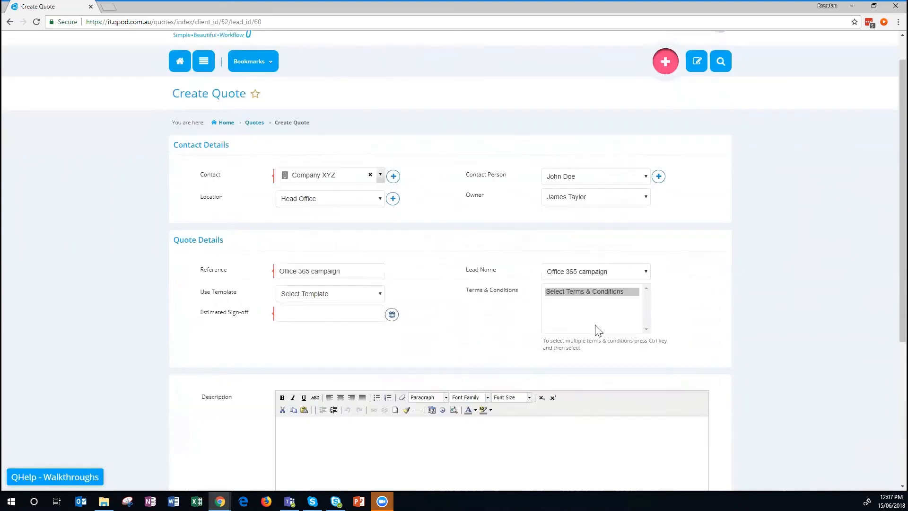
{"action": "left_click", "coordinate": [391, 159]}
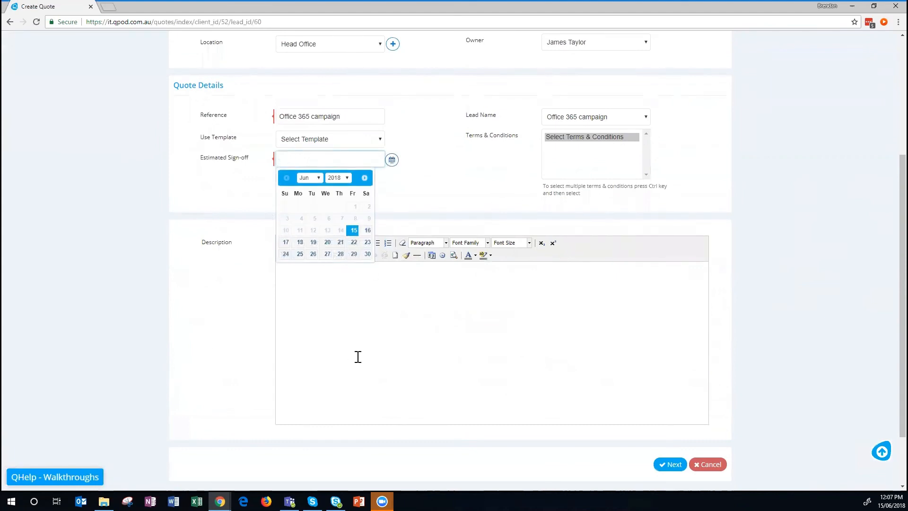
{"action": "left_click", "coordinate": [367, 256]}
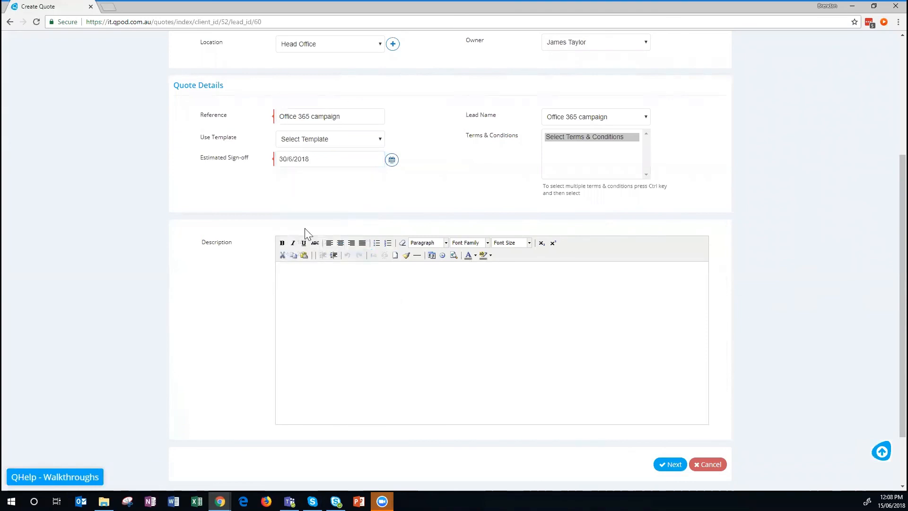
{"action": "left_click", "coordinate": [670, 465]}
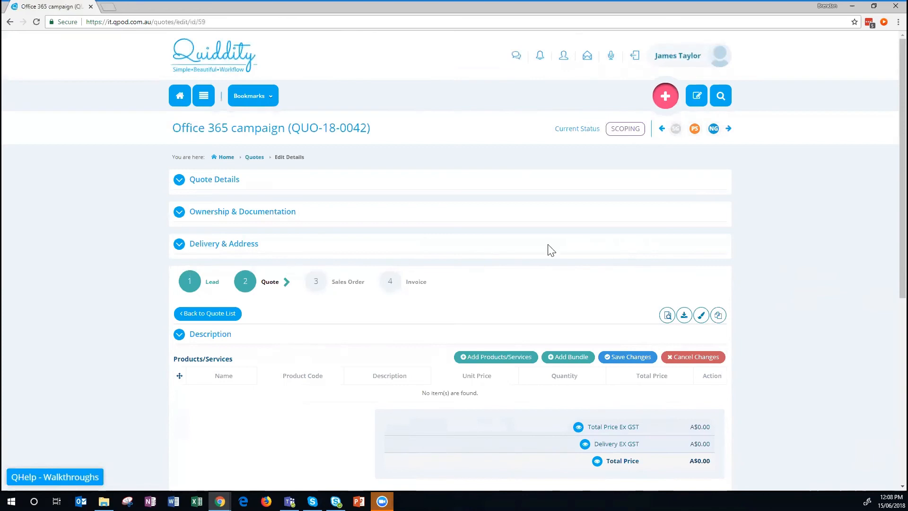
Start a product line searching 'off', then abandon the new-product form without saving.
{"action": "scroll", "coordinate": [481, 221], "scroll_direction": "down", "scroll_amount": 2}
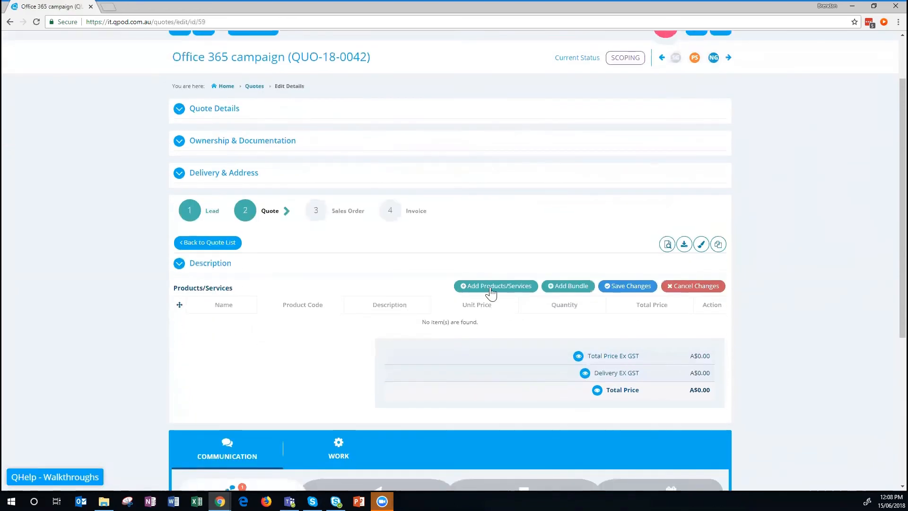
{"action": "left_click", "coordinate": [492, 291]}
{"action": "type", "text": "off"}
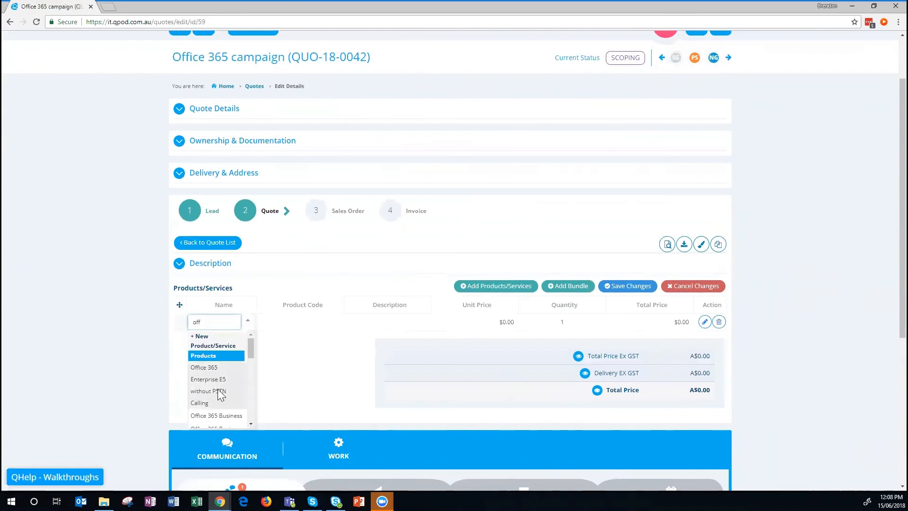
{"action": "scroll", "coordinate": [220, 388], "scroll_direction": "down", "scroll_amount": 2}
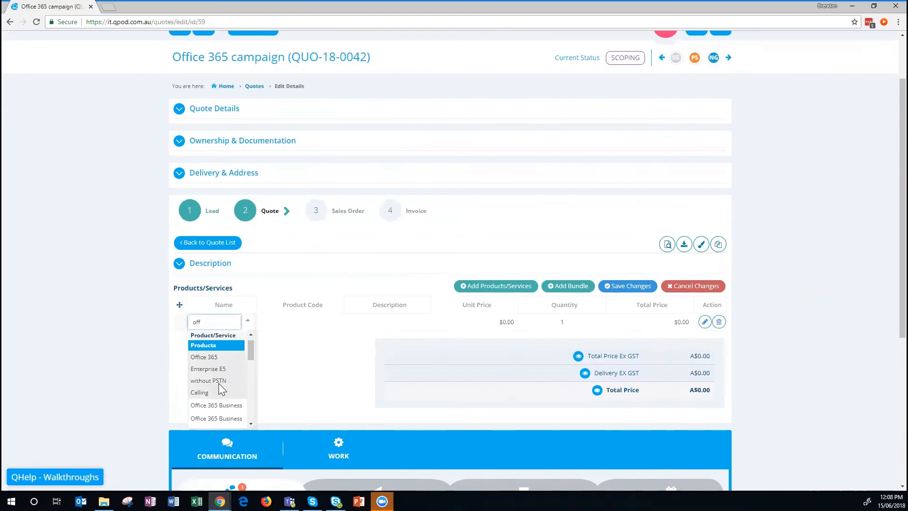
{"action": "scroll", "coordinate": [220, 388], "scroll_direction": "up", "scroll_amount": 2}
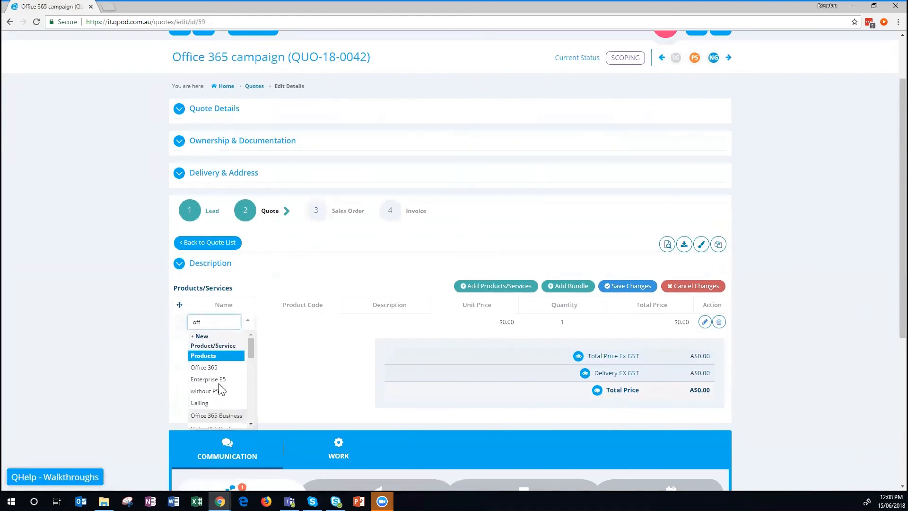
{"action": "left_click", "coordinate": [200, 340]}
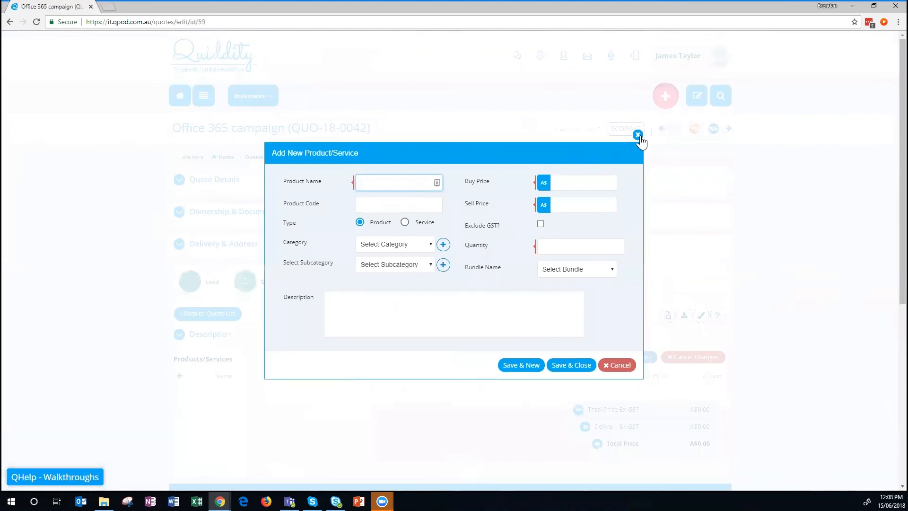
{"action": "left_click", "coordinate": [638, 136]}
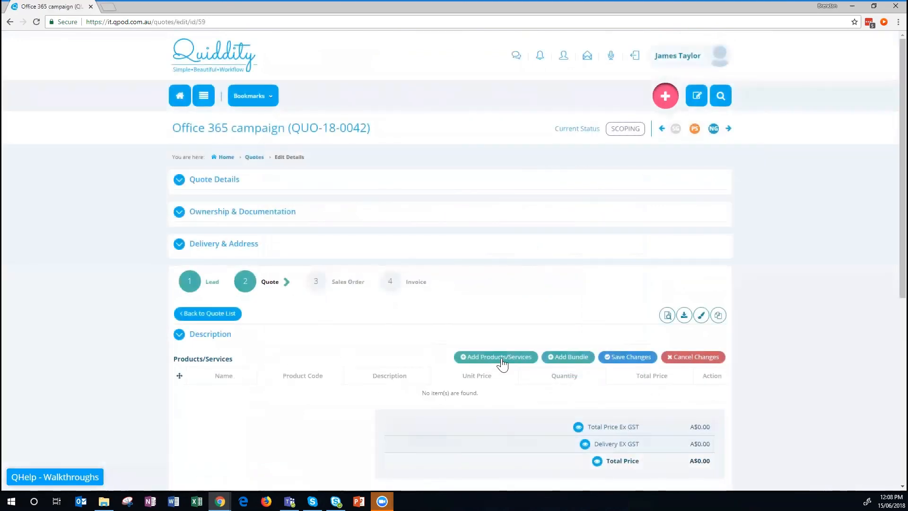
Search 'ofice', add Office 365 Enterprise (Plan E3) as a line, and save the changes.
{"action": "left_click", "coordinate": [502, 359]}
{"action": "left_click", "coordinate": [225, 393]}
{"action": "type", "text": "ofice"}
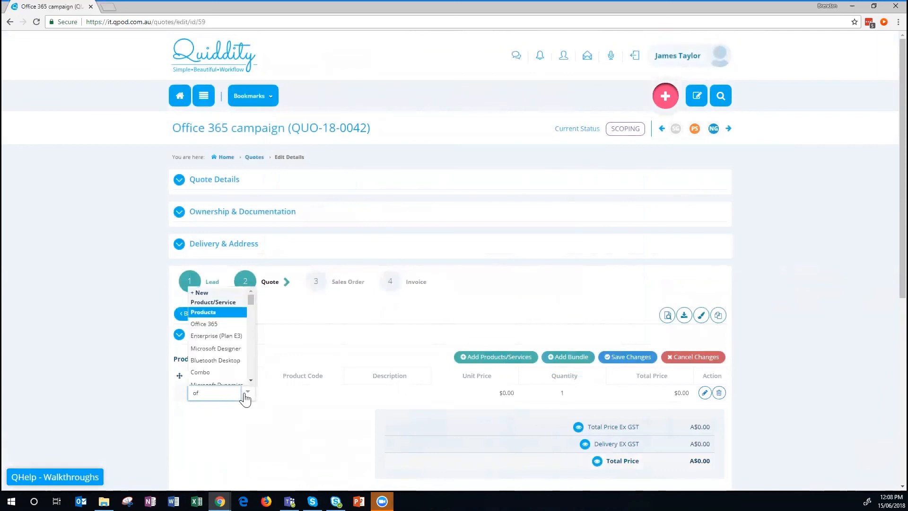
{"action": "left_click", "coordinate": [230, 335]}
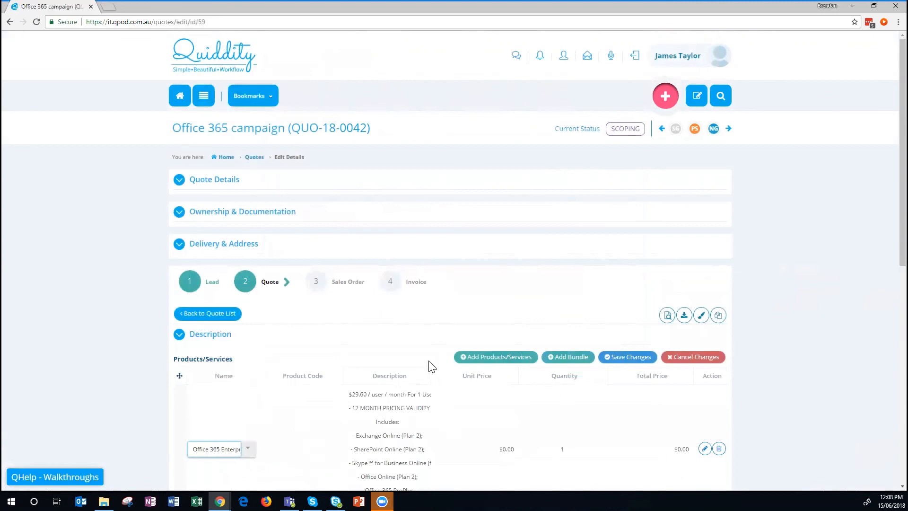
{"action": "scroll", "coordinate": [431, 367], "scroll_direction": "down", "scroll_amount": 2}
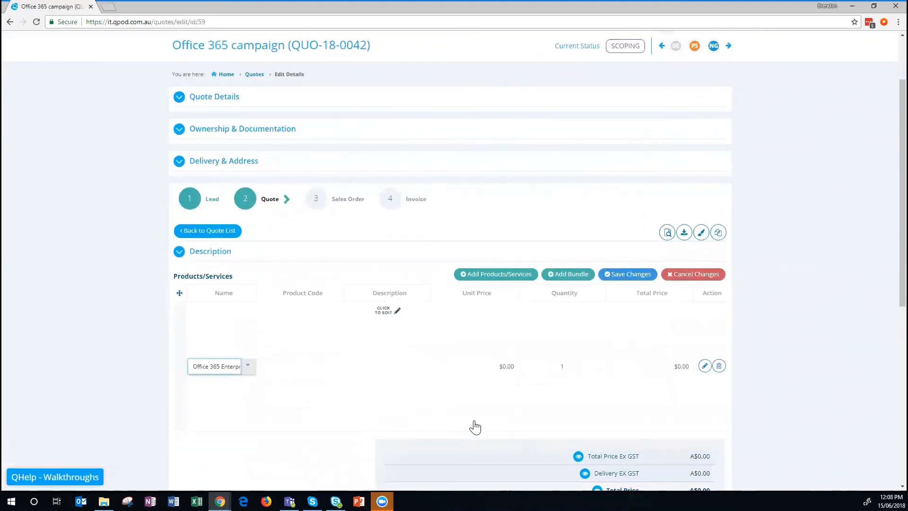
{"action": "left_click", "coordinate": [629, 278]}
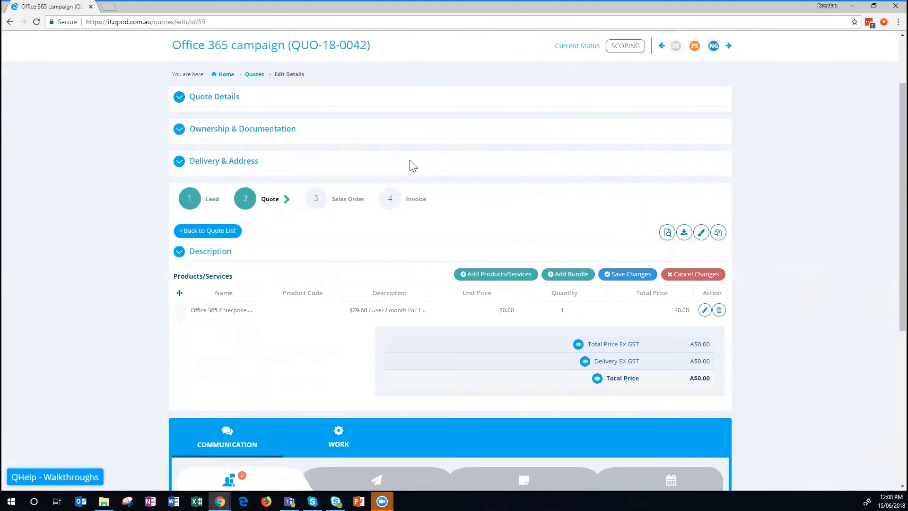
Change the Office 365 Enterprise line to quantity 50 and sell price $50, then save.
{"action": "left_click", "coordinate": [704, 310]}
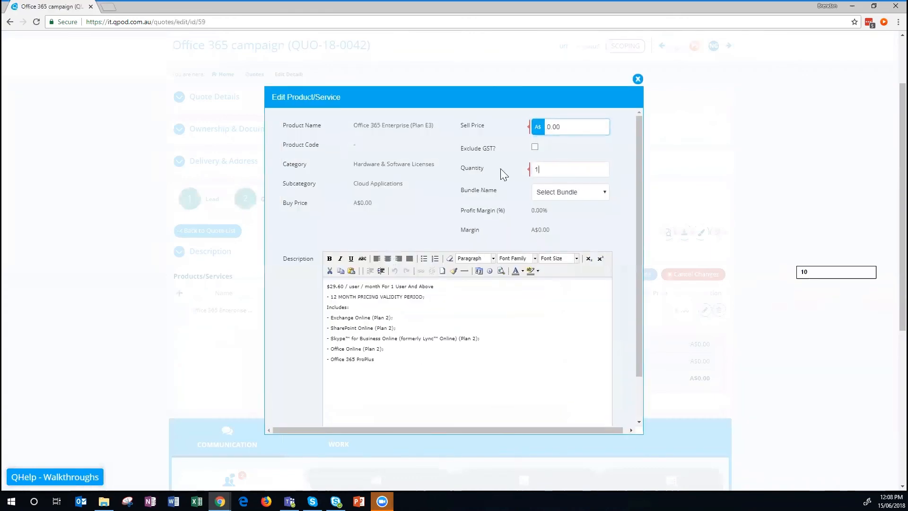
{"action": "left_click_drag", "start_coordinate": [544, 168], "coordinate": [496, 168]}
{"action": "key", "text": "BackSpace"}
{"action": "type", "text": "50"}
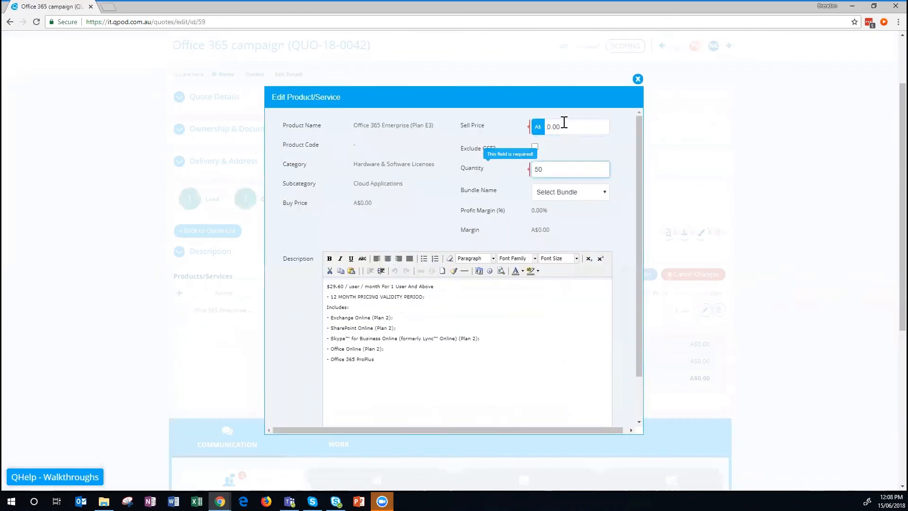
{"action": "left_click_drag", "start_coordinate": [561, 125], "coordinate": [526, 128]}
{"action": "key", "text": "BackSpace"}
{"action": "type", "text": "50"}
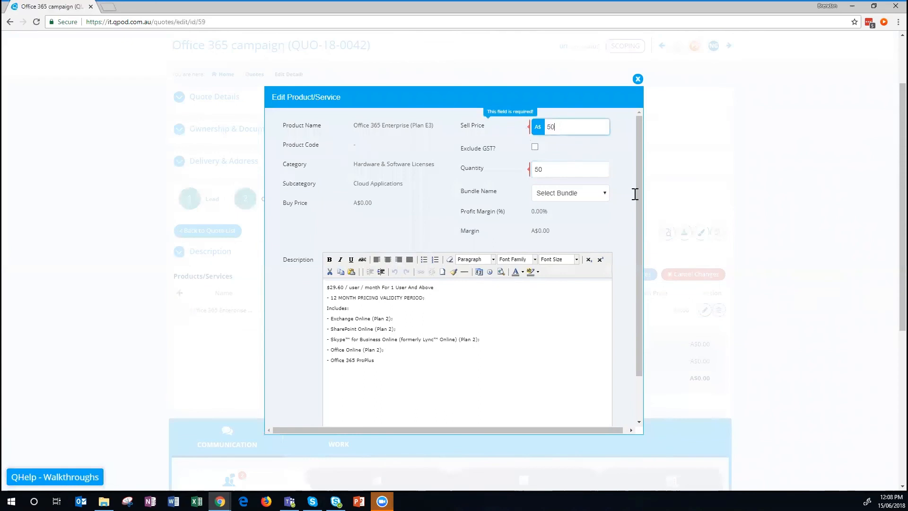
{"action": "scroll", "coordinate": [614, 258], "scroll_direction": "down", "scroll_amount": 2}
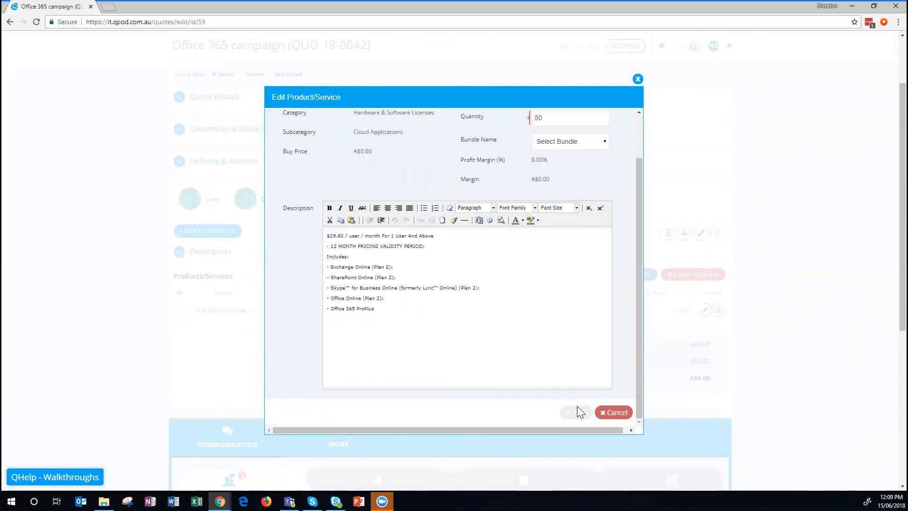
{"action": "left_click", "coordinate": [578, 407]}
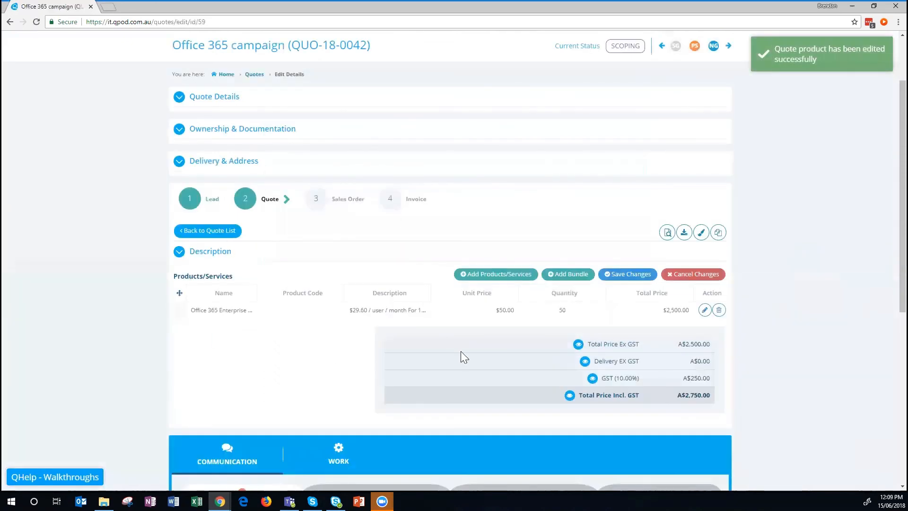
Begin adding another quote line as a new product or service.
{"action": "left_click", "coordinate": [496, 275]}
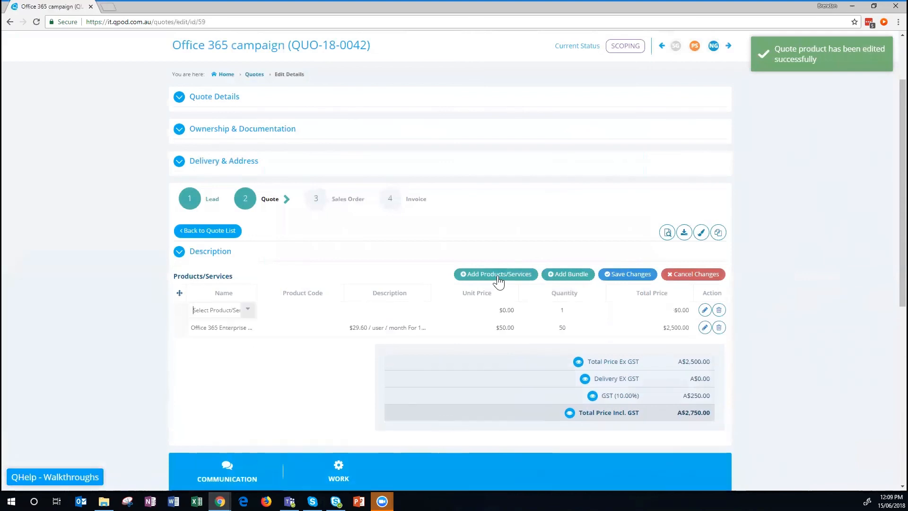
{"action": "left_click", "coordinate": [248, 310]}
{"action": "left_click", "coordinate": [251, 327]}
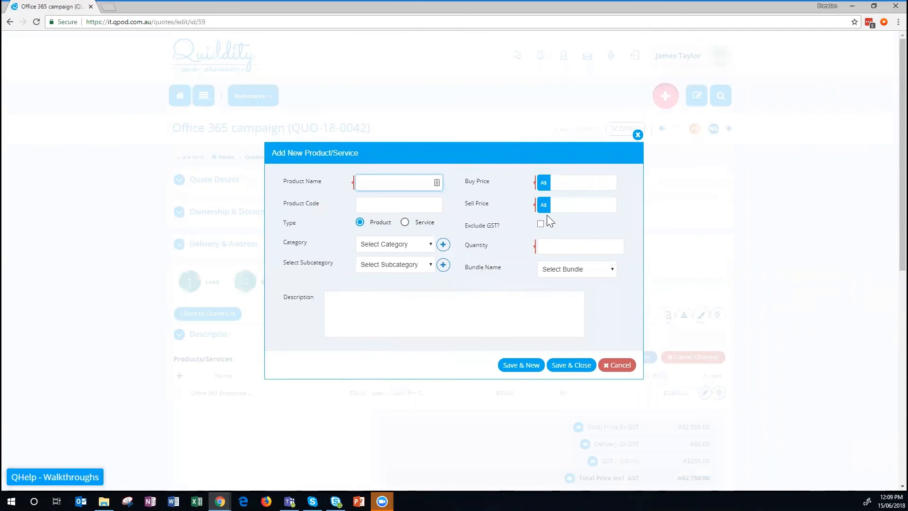
Define the Office 365 Migration item as a Service in category Cloud, subcategory Cloud Infrastructure.
{"action": "left_click", "coordinate": [405, 222]}
{"action": "left_click", "coordinate": [583, 183]}
{"action": "left_click", "coordinate": [398, 184]}
{"action": "left_click", "coordinate": [420, 248]}
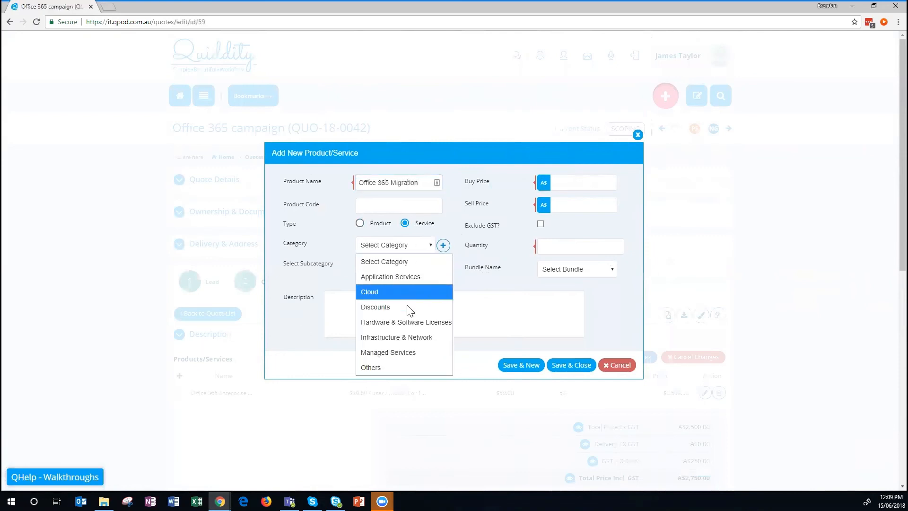
{"action": "left_click", "coordinate": [399, 294]}
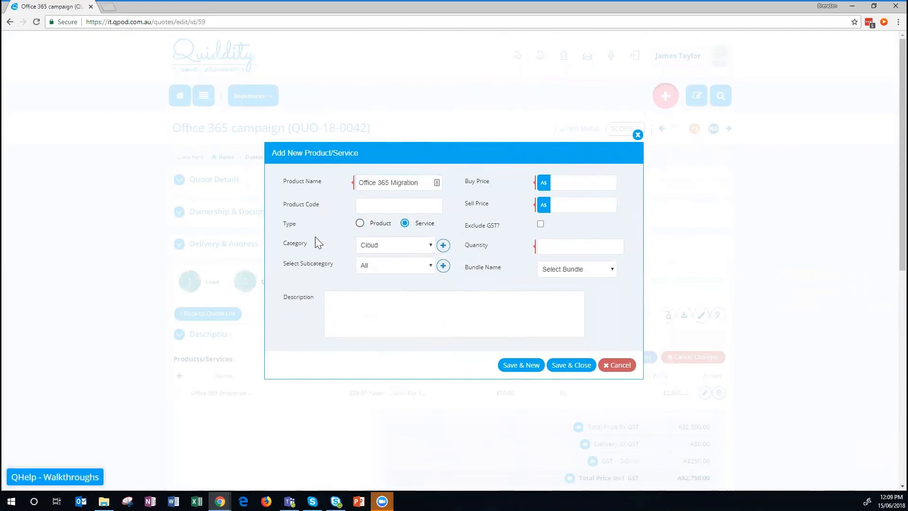
{"action": "left_click", "coordinate": [382, 266]}
{"action": "left_click", "coordinate": [387, 296]}
{"action": "left_click", "coordinate": [376, 312]}
Give the migration service buy price 500, sell price 2000, quantity 1, and save it.
{"action": "left_click", "coordinate": [572, 188]}
{"action": "type", "text": "500"}
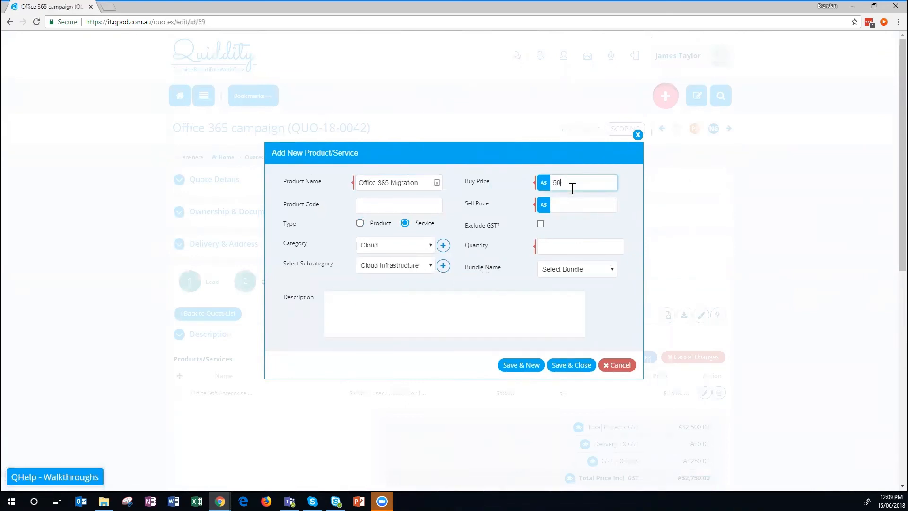
{"action": "left_click", "coordinate": [574, 204]}
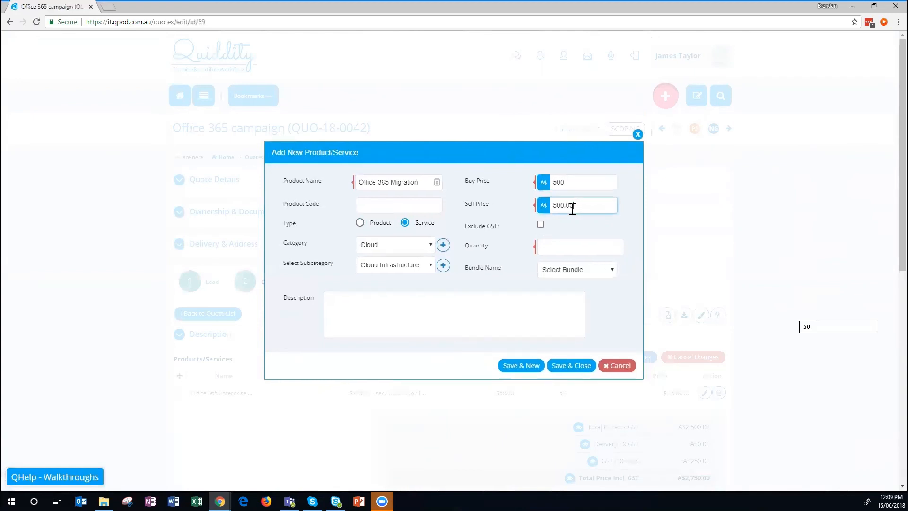
{"action": "key", "text": "BackSpace"}
{"action": "key", "text": "BackSpace"}
{"action": "key", "text": "BackSpace"}
{"action": "key", "text": "BackSpace"}
{"action": "key", "text": "BackSpace"}
{"action": "key", "text": "BackSpace"}
{"action": "left_click", "coordinate": [571, 246]}
{"action": "type", "text": "1"}
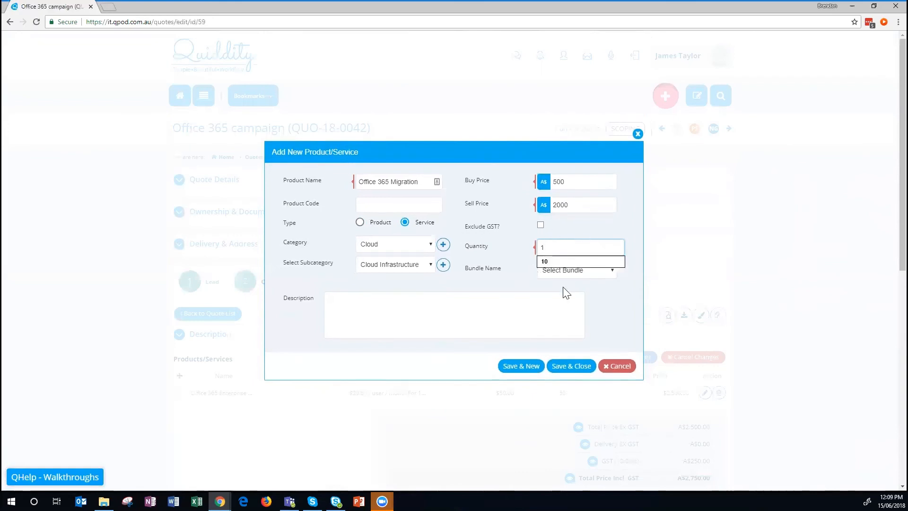
{"action": "left_click", "coordinate": [540, 310]}
{"action": "left_click", "coordinate": [520, 368]}
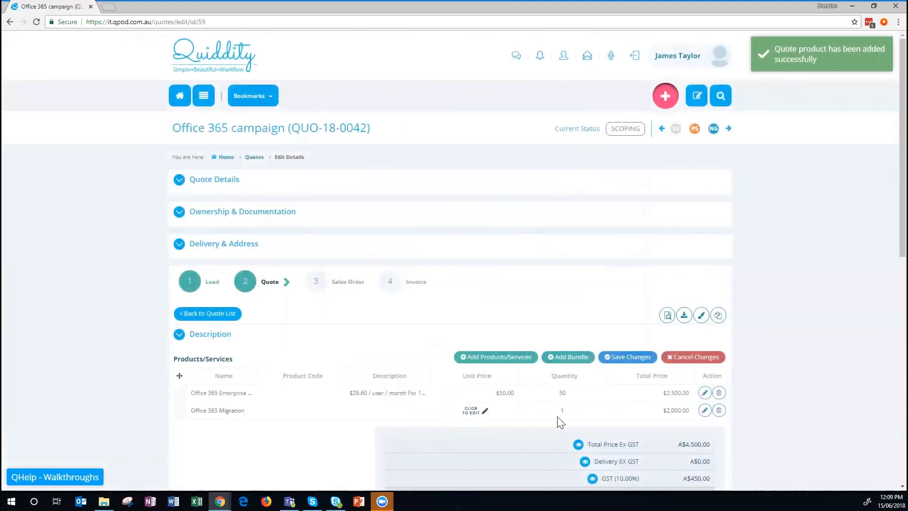
{"action": "scroll", "coordinate": [793, 317], "scroll_direction": "down", "scroll_amount": 3}
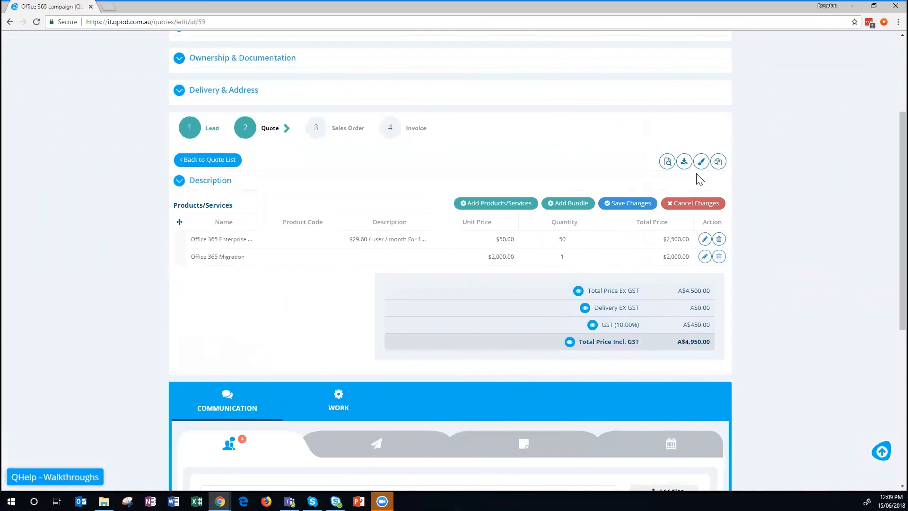
{"action": "left_click", "coordinate": [667, 161]}
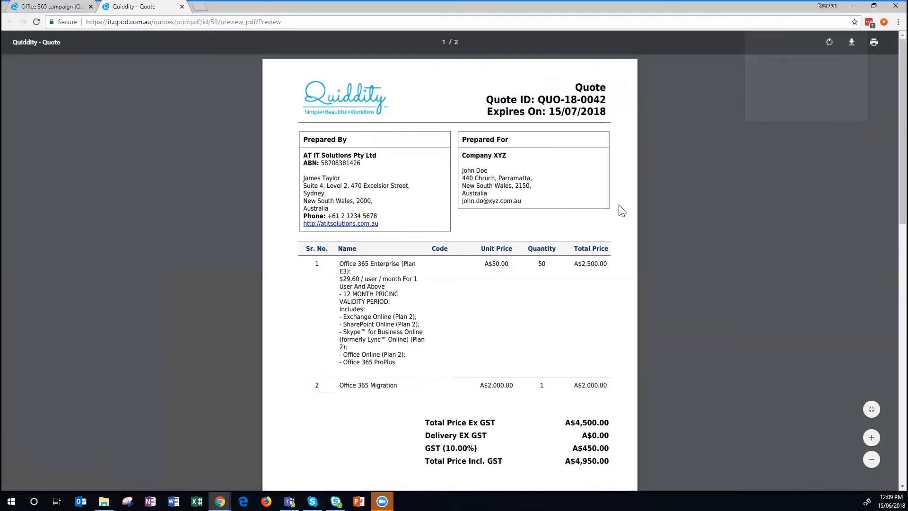
{"action": "scroll", "coordinate": [570, 307], "scroll_direction": "down", "scroll_amount": 10}
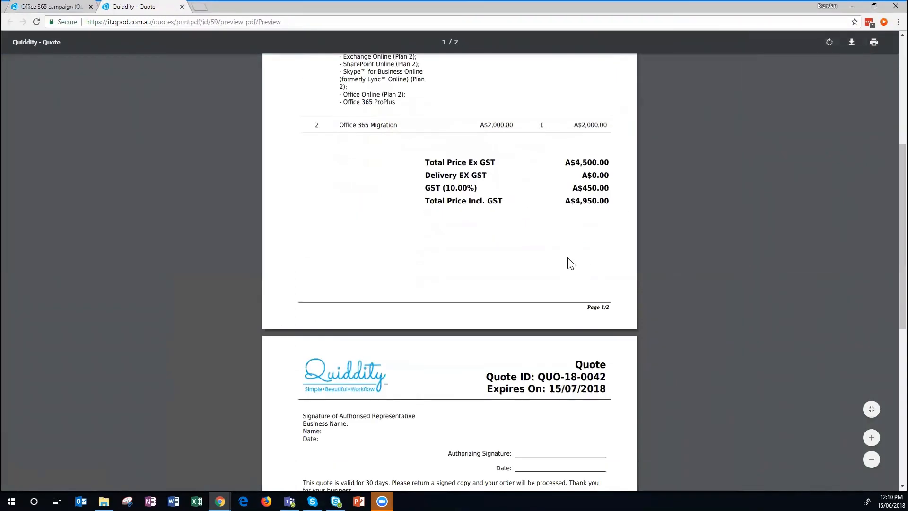
{"action": "scroll", "coordinate": [393, 227], "scroll_direction": "up", "scroll_amount": 10}
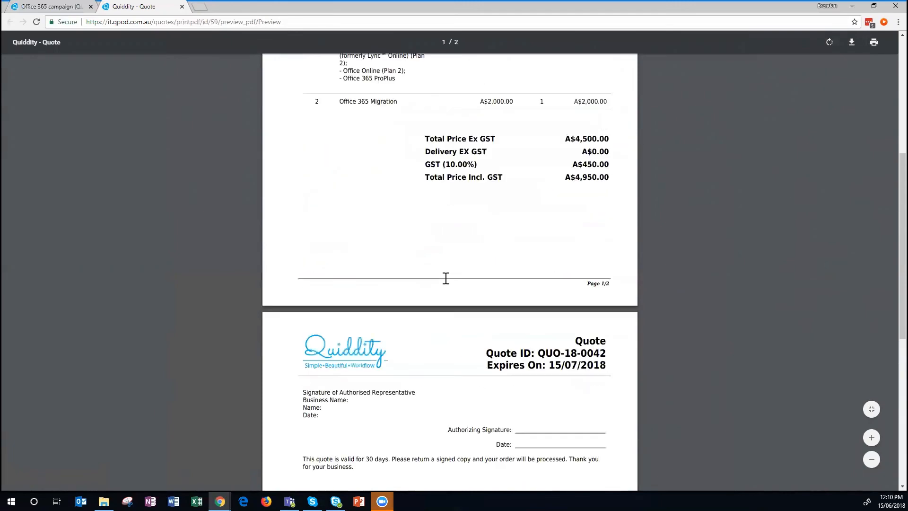
Move QUO-18-0042 from Scoping to Proposal Submitted, then choose the Approved status.
{"action": "left_click", "coordinate": [49, 10]}
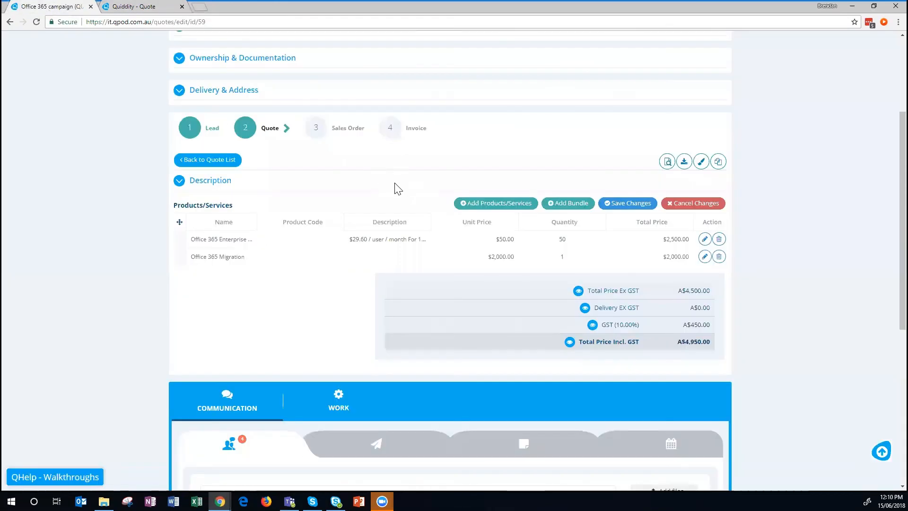
{"action": "scroll", "coordinate": [372, 300], "scroll_direction": "up", "scroll_amount": 3}
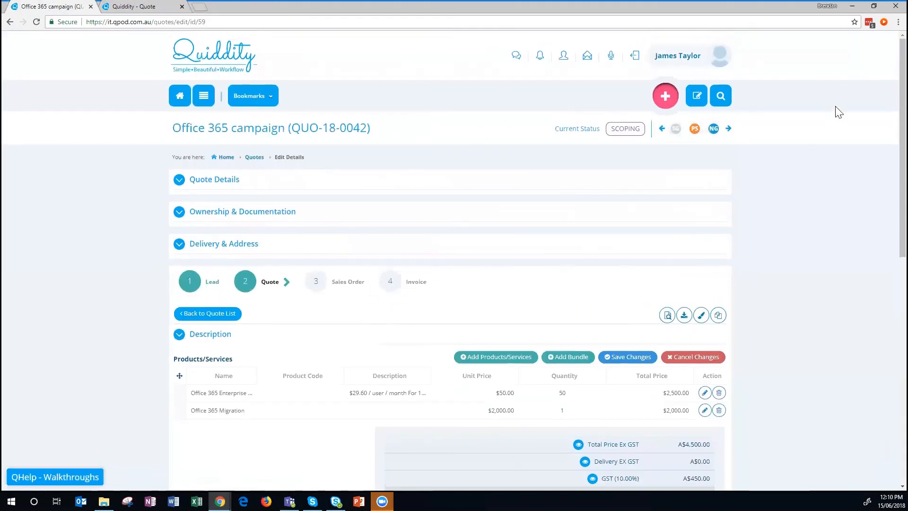
{"action": "left_click_drag", "start_coordinate": [175, 126], "coordinate": [364, 126]}
{"action": "left_click", "coordinate": [391, 128]}
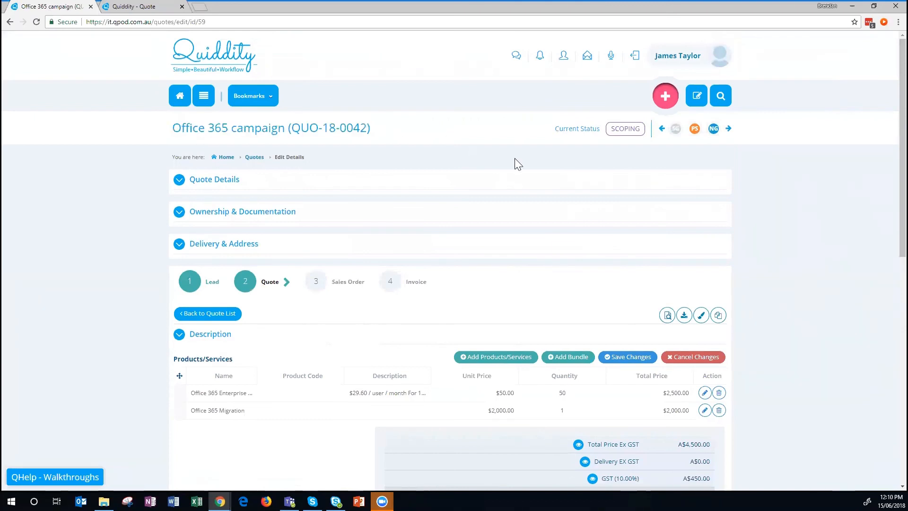
{"action": "left_click", "coordinate": [728, 128]}
{"action": "left_click_drag", "start_coordinate": [558, 129], "coordinate": [610, 129]}
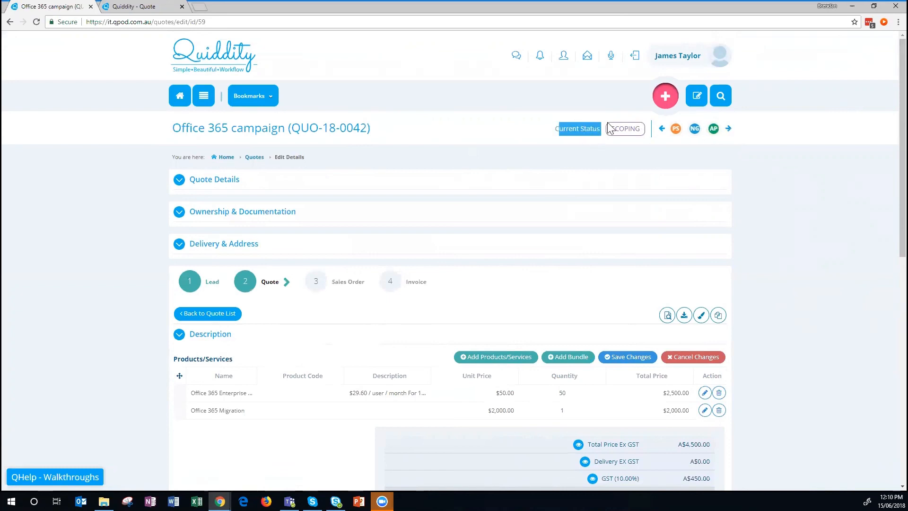
{"action": "left_click", "coordinate": [662, 129]}
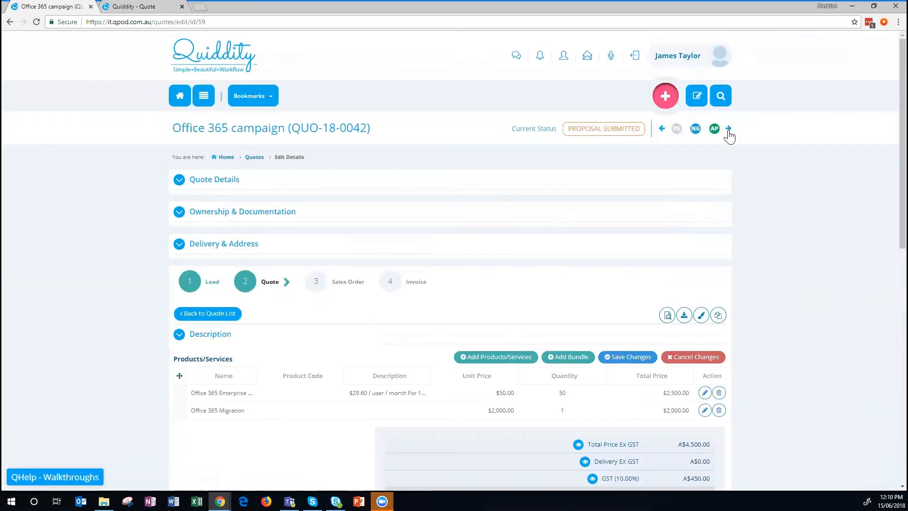
{"action": "left_click", "coordinate": [729, 130]}
{"action": "left_click", "coordinate": [694, 129]}
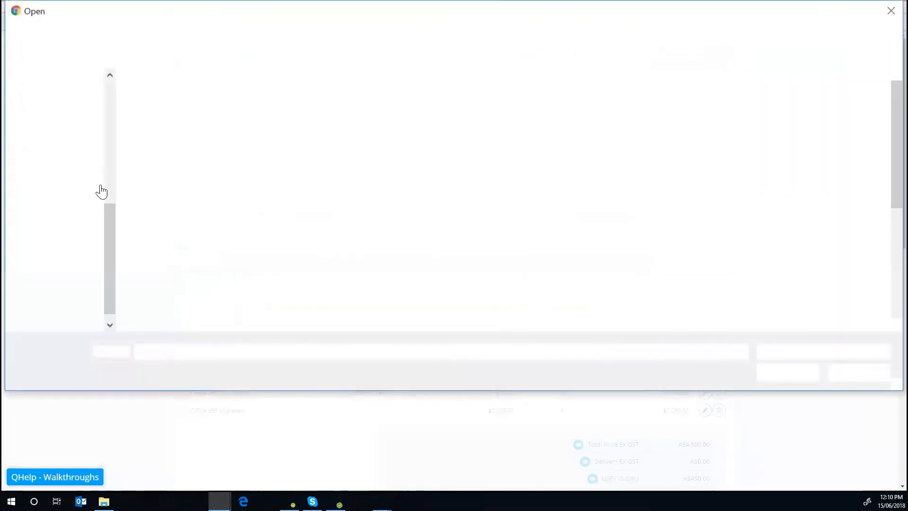
Upload eBrief Solution Workshop 1.pdf as the sign-off document and save the approval.
{"action": "left_click_drag", "start_coordinate": [110, 223], "coordinate": [112, 136]}
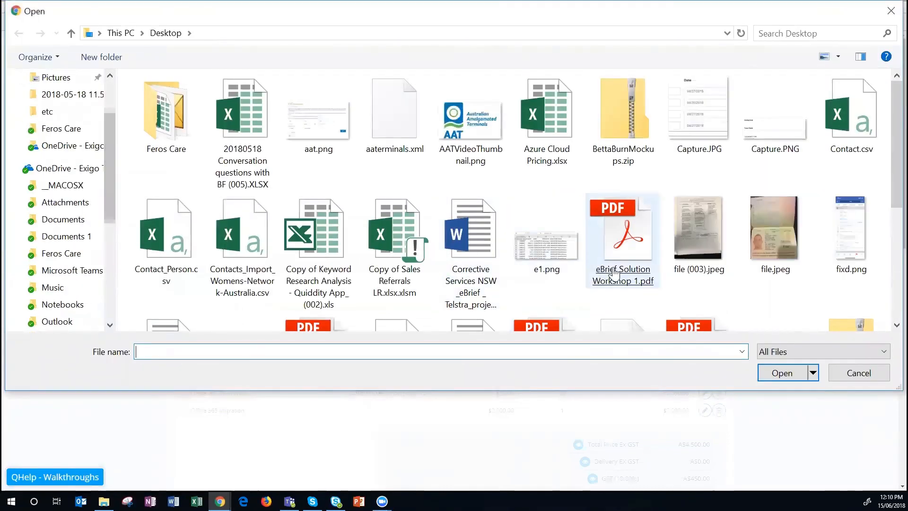
{"action": "double_click", "coordinate": [614, 274]}
{"action": "left_click", "coordinate": [577, 292]}
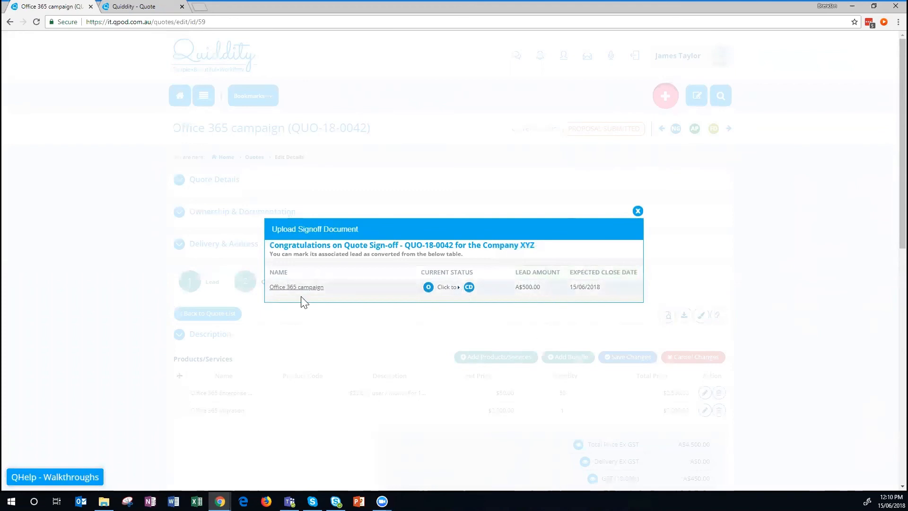
Mark the Office 365 campaign lead converted with actual revenue 4500, then close the window.
{"action": "left_click", "coordinate": [469, 288]}
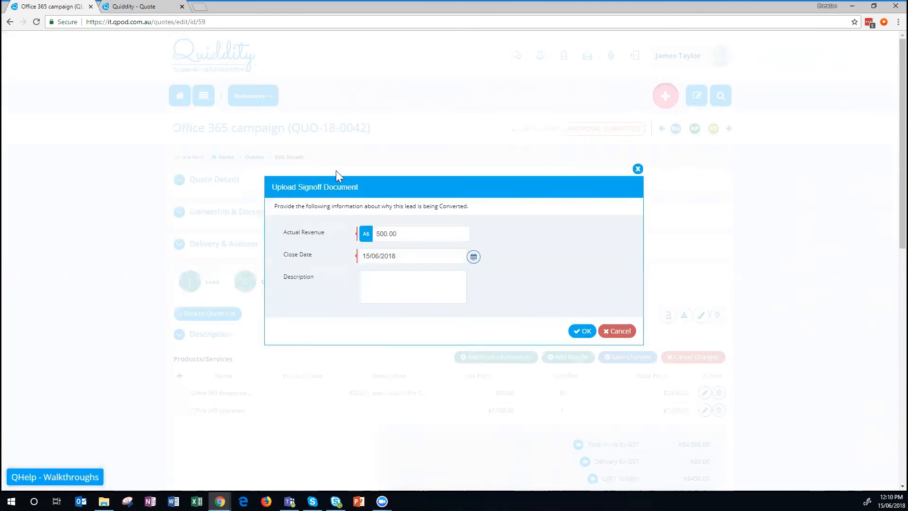
{"action": "left_click_drag", "start_coordinate": [424, 233], "coordinate": [323, 226]}
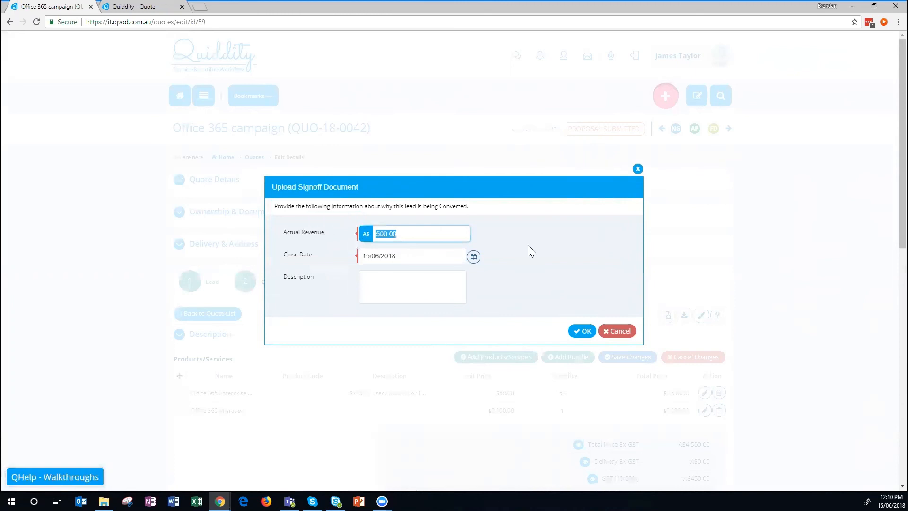
{"action": "type", "text": "4500"}
{"action": "left_click", "coordinate": [578, 331]}
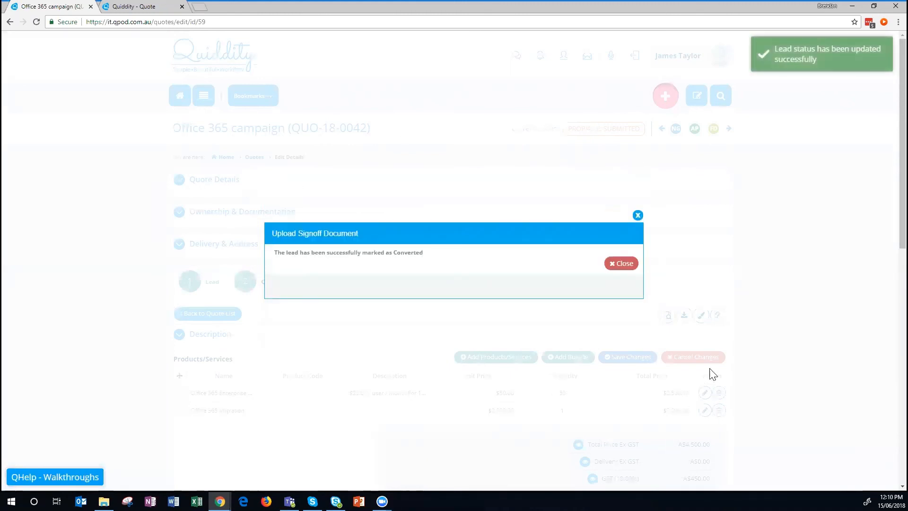
{"action": "left_click", "coordinate": [638, 216]}
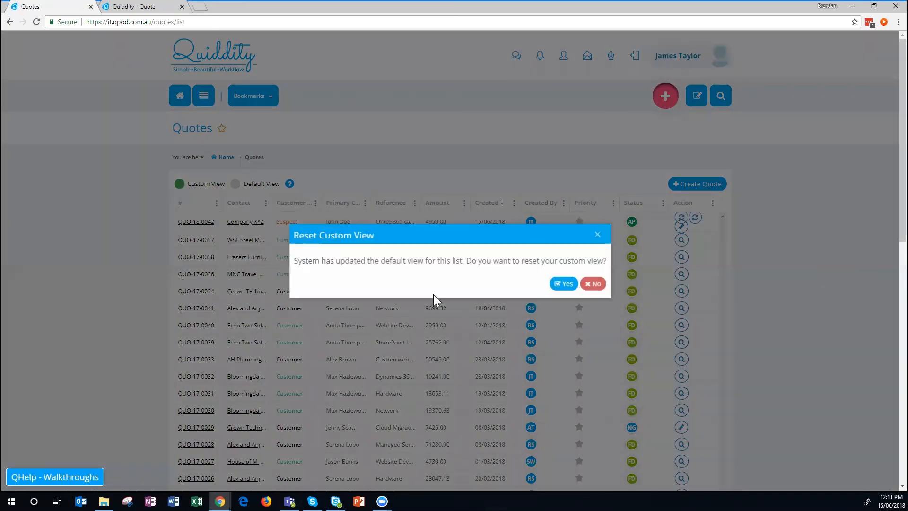
Confirm resetting the Quotes list to its default view.
{"action": "left_click", "coordinate": [557, 283]}
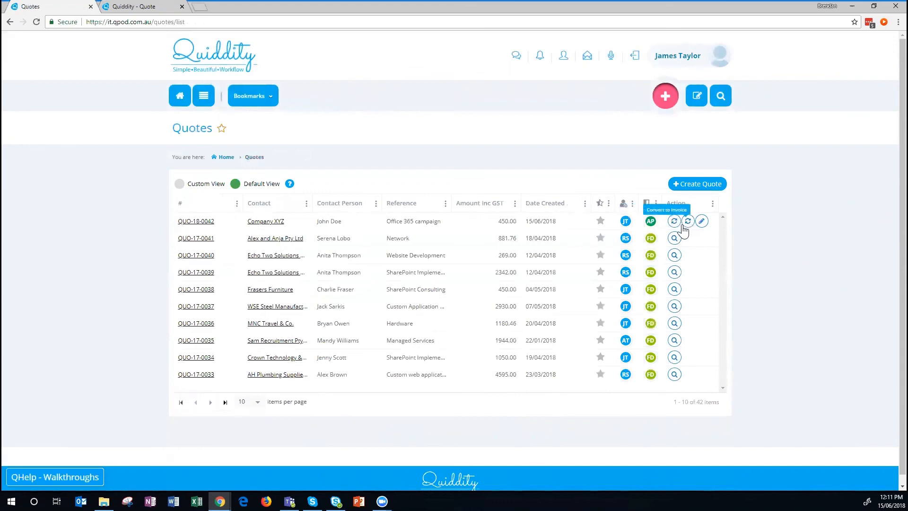
Convert QUO-18-0042 to sales order SO-18-0043 and save Company XYZ's relationship type as Customer.
{"action": "left_click", "coordinate": [675, 223]}
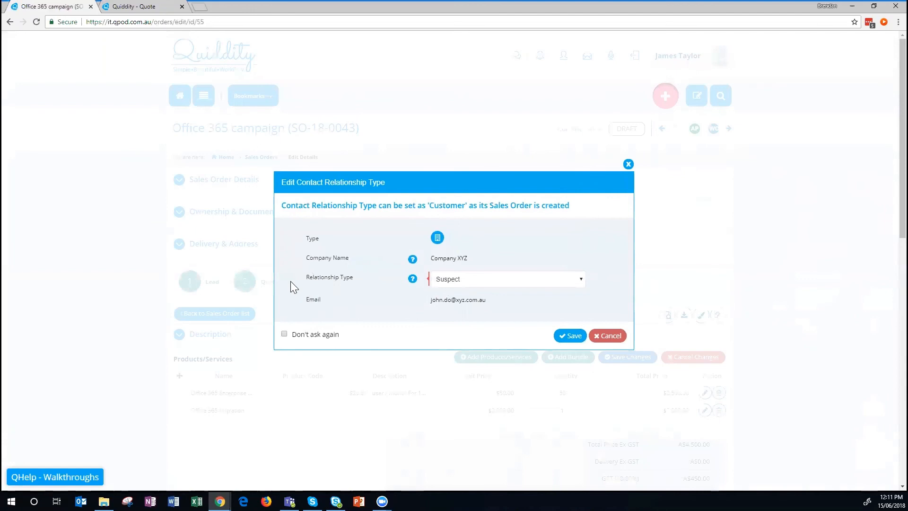
{"action": "left_click", "coordinate": [479, 282]}
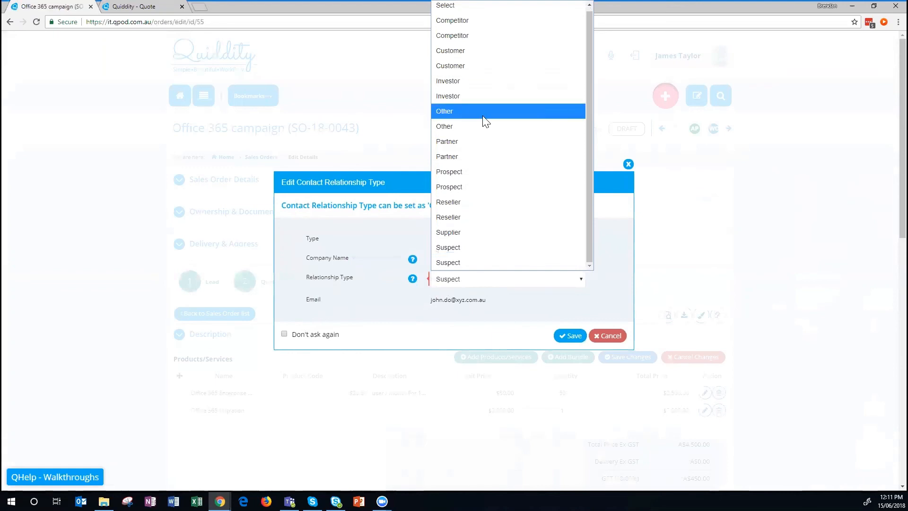
{"action": "left_click", "coordinate": [476, 69]}
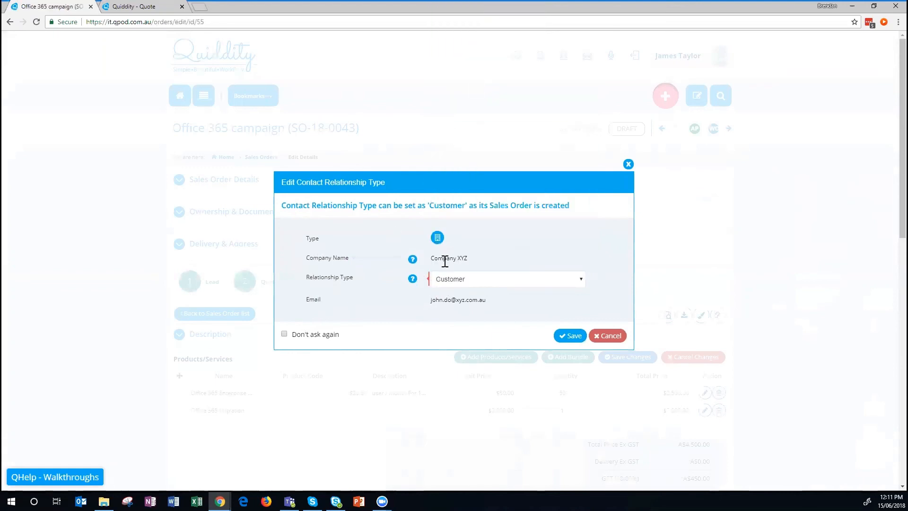
{"action": "left_click", "coordinate": [574, 334]}
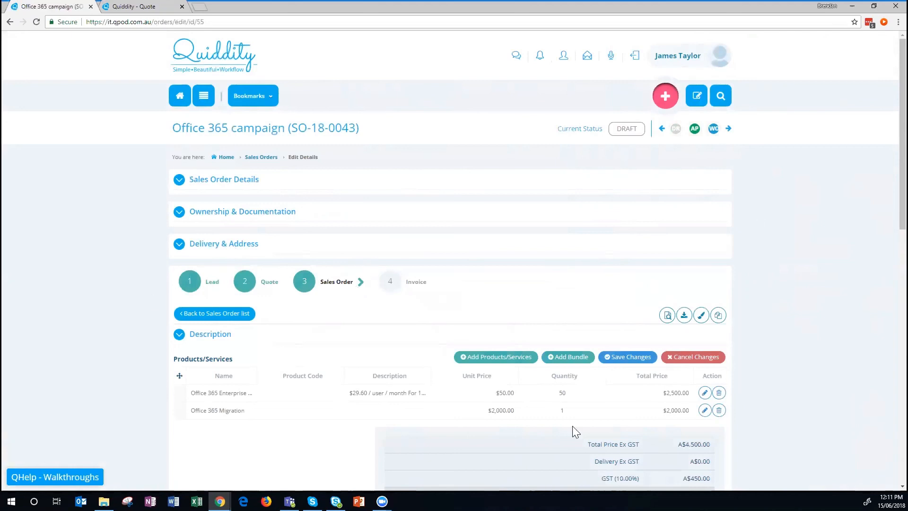
Start a new purchase order from the bottom of sales order SO-18-0043.
{"action": "scroll", "coordinate": [609, 239], "scroll_direction": "down", "scroll_amount": 3}
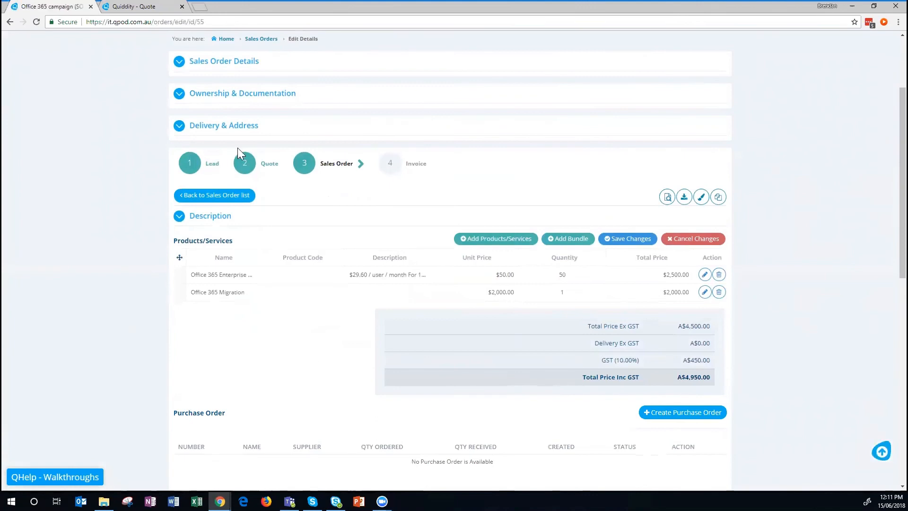
{"action": "scroll", "coordinate": [533, 285], "scroll_direction": "down", "scroll_amount": 3}
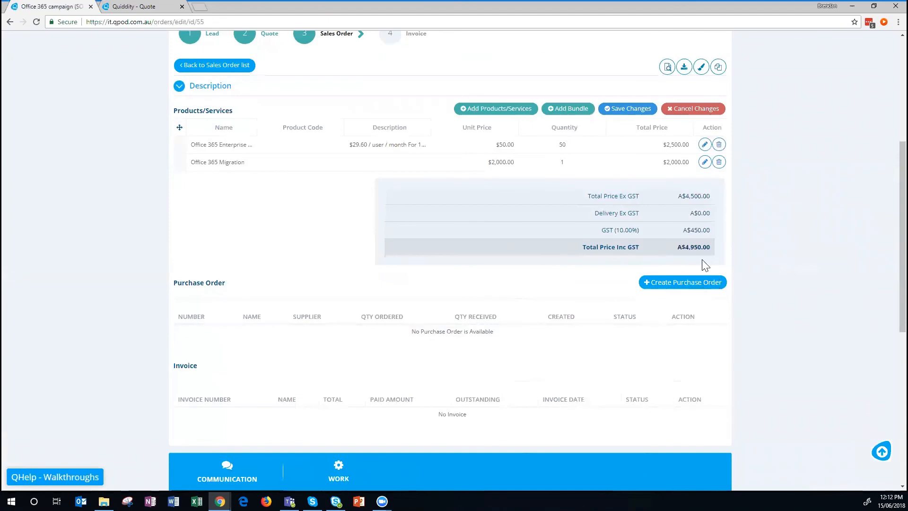
{"action": "scroll", "coordinate": [513, 201], "scroll_direction": "up", "scroll_amount": 5}
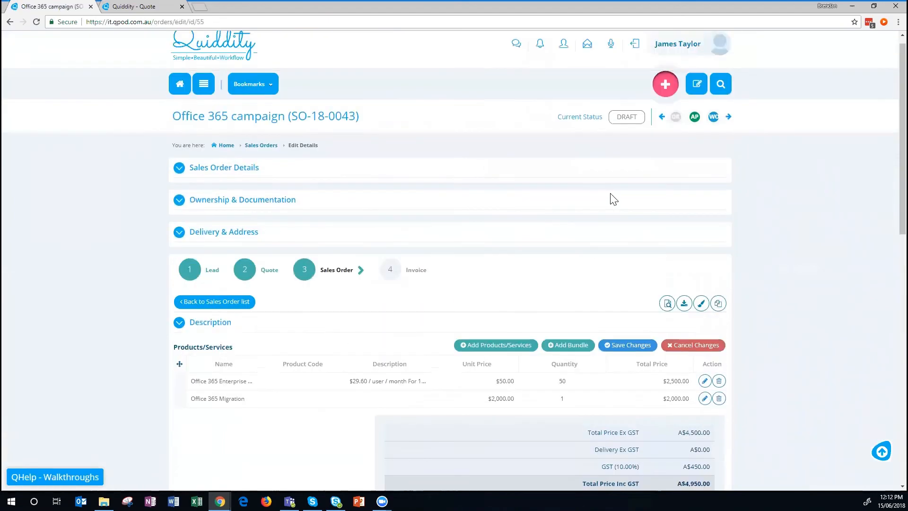
{"action": "scroll", "coordinate": [610, 197], "scroll_direction": "down", "scroll_amount": 5}
{"action": "left_click", "coordinate": [675, 284]}
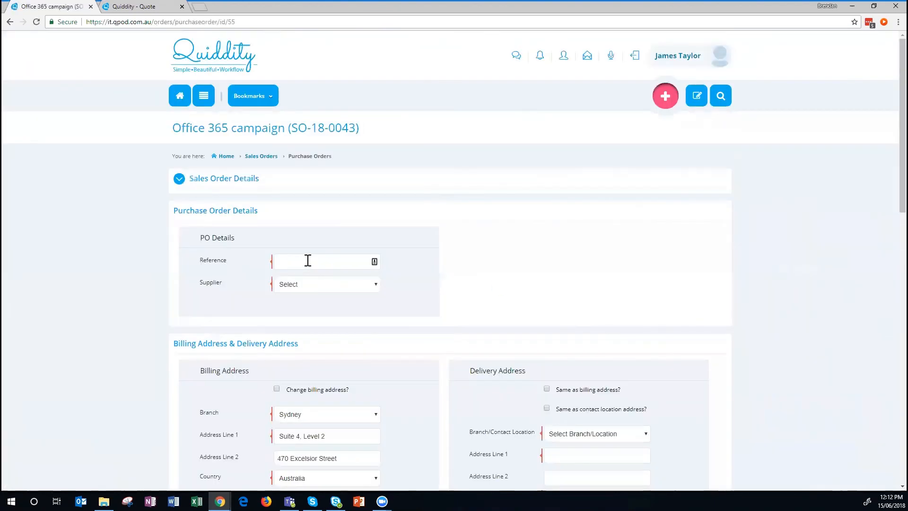
Enter reference 'Office 365 licenses', supplier Microsoft Corporation, and delivery address same as billing.
{"action": "left_click", "coordinate": [307, 263]}
{"action": "type", "text": "Office 365 licenses"}
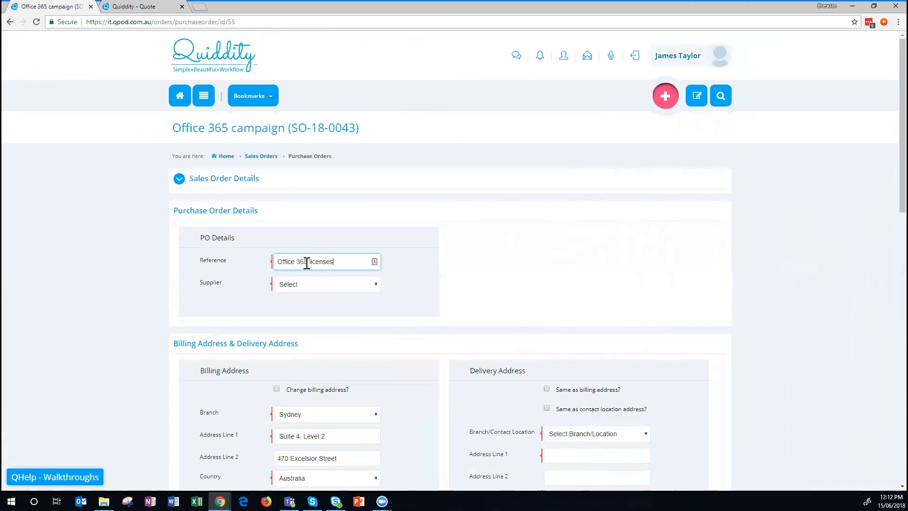
{"action": "left_click", "coordinate": [334, 285]}
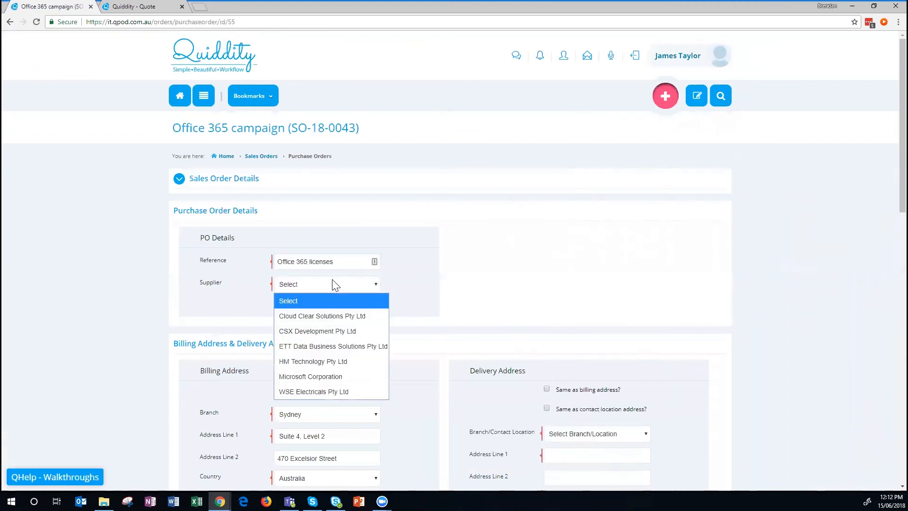
{"action": "left_click", "coordinate": [322, 377]}
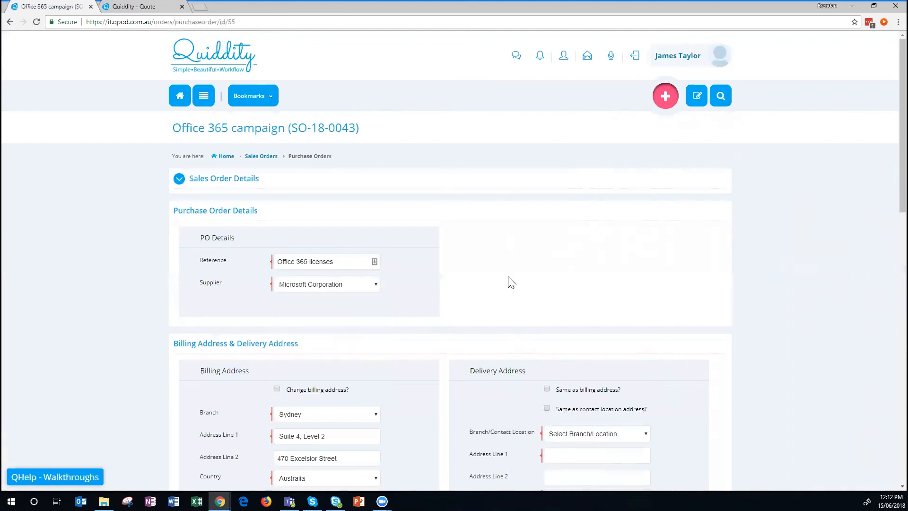
{"action": "scroll", "coordinate": [521, 264], "scroll_direction": "down", "scroll_amount": 4}
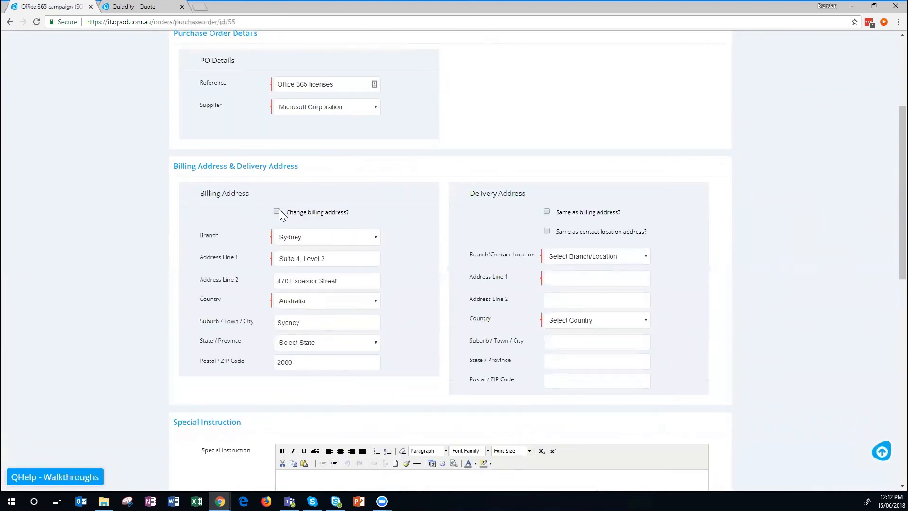
{"action": "left_click", "coordinate": [548, 212]}
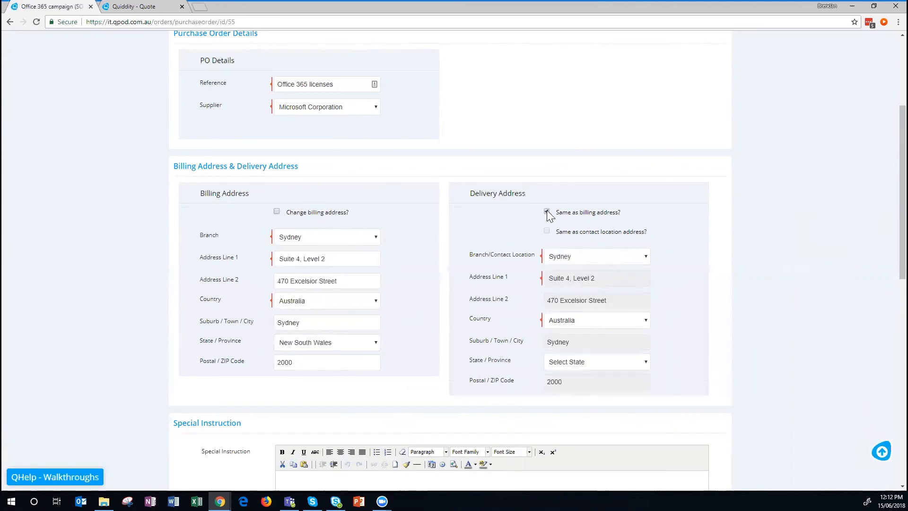
Set the Office 365 Enterprise (Plan E3) line's unit price to 20 and save the purchase order.
{"action": "scroll", "coordinate": [411, 261], "scroll_direction": "down", "scroll_amount": 7}
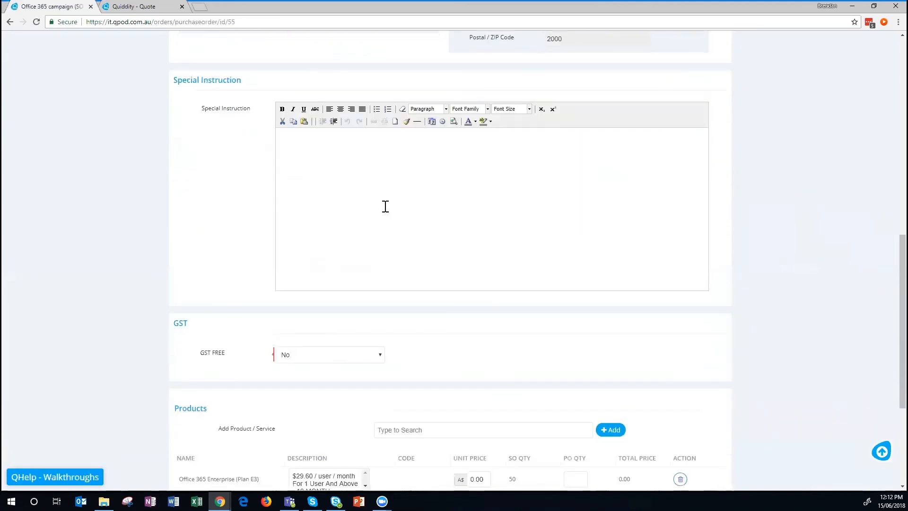
{"action": "scroll", "coordinate": [386, 206], "scroll_direction": "down", "scroll_amount": 4}
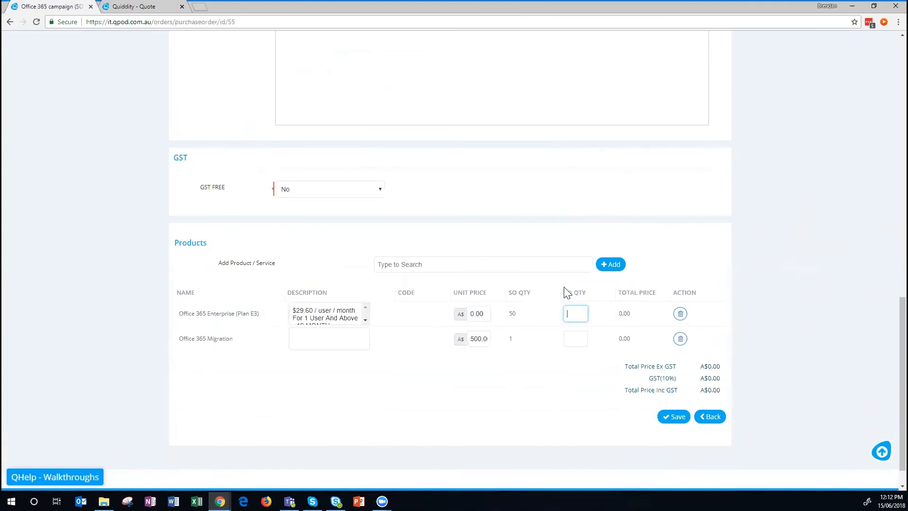
{"action": "left_click_drag", "start_coordinate": [486, 313], "coordinate": [458, 313]}
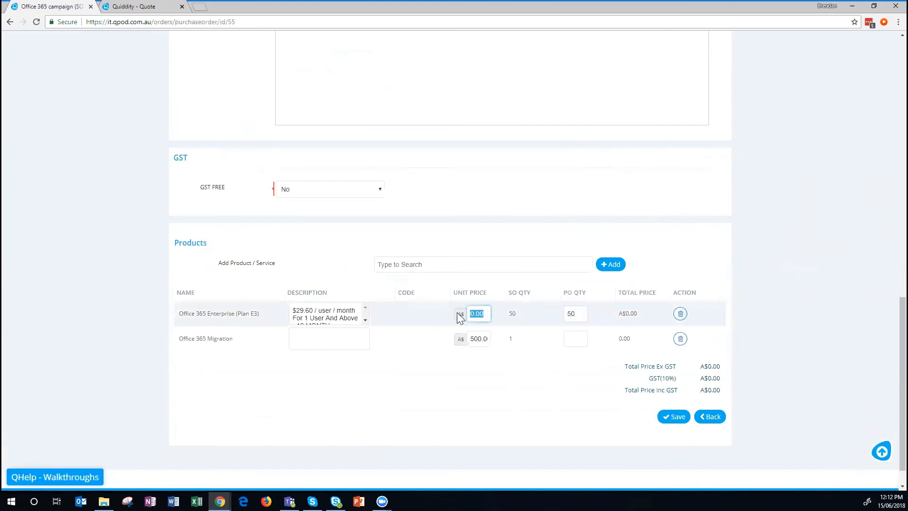
{"action": "type", "text": "20"}
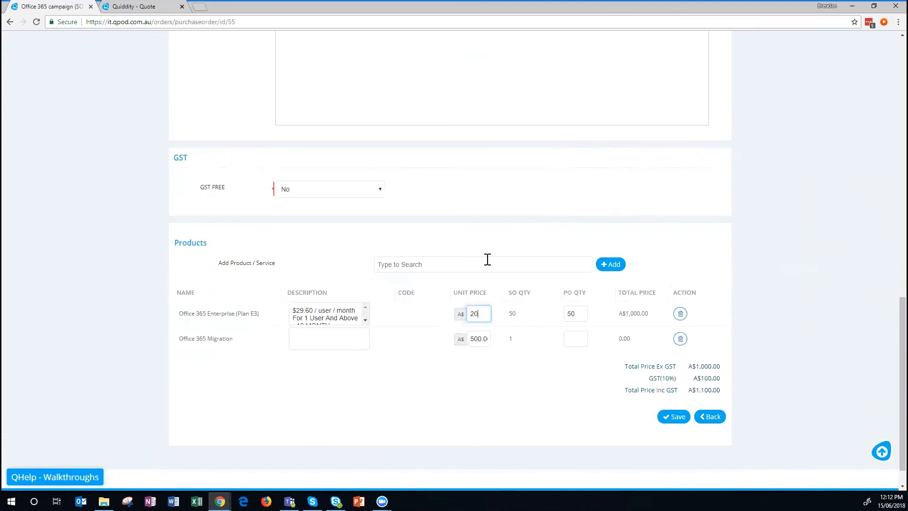
{"action": "left_click", "coordinate": [675, 416]}
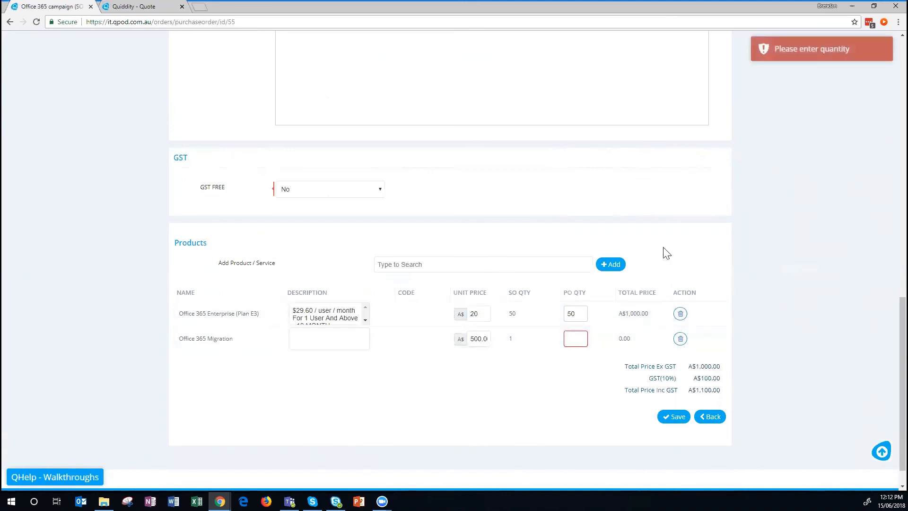
Delete the Office 365 Migration line from the purchase order.
{"action": "left_click", "coordinate": [581, 334]}
{"action": "type", "text": "0"}
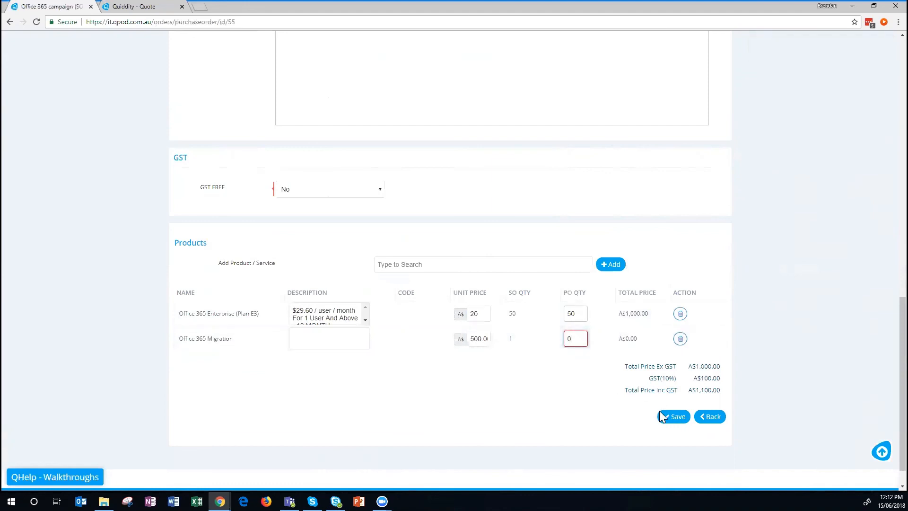
{"action": "left_click", "coordinate": [680, 338]}
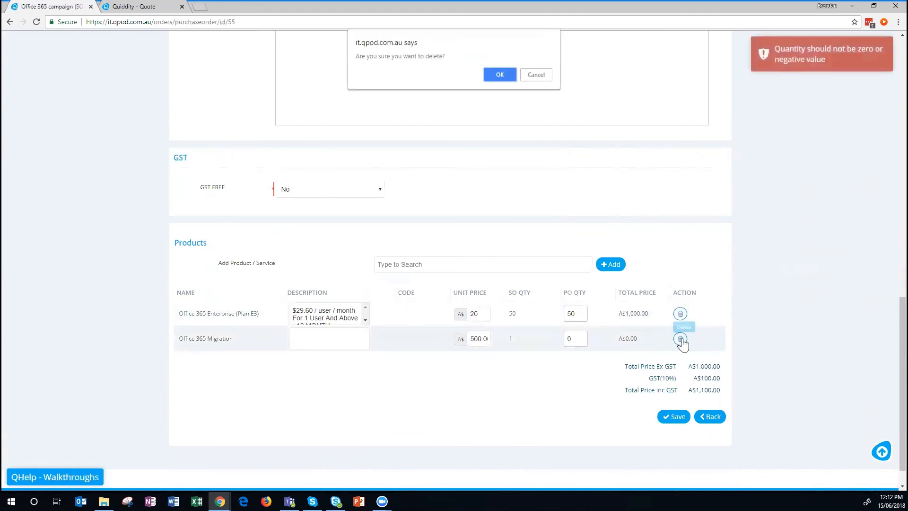
{"action": "key", "text": "Return"}
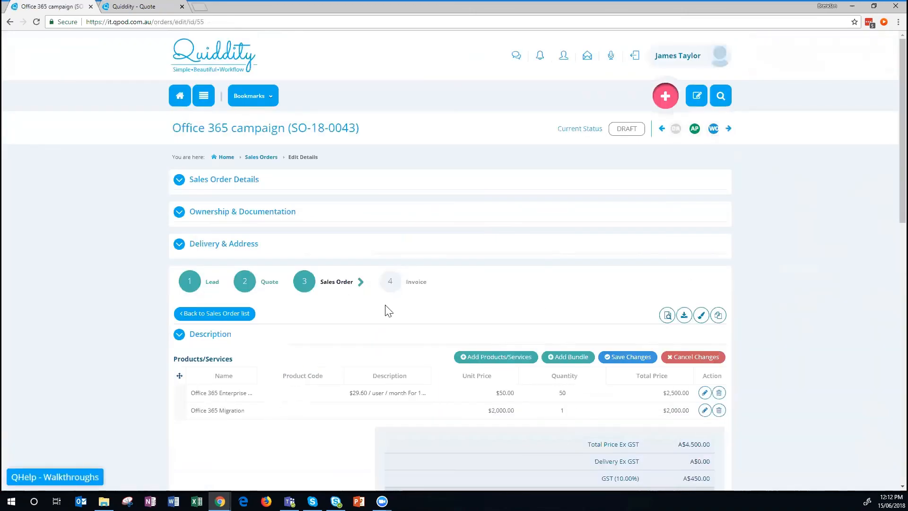
Scroll the sales order to show draft purchase order PO-18-0012 (50 ordered, 0 received) and no invoice.
{"action": "scroll", "coordinate": [753, 248], "scroll_direction": "down", "scroll_amount": 7}
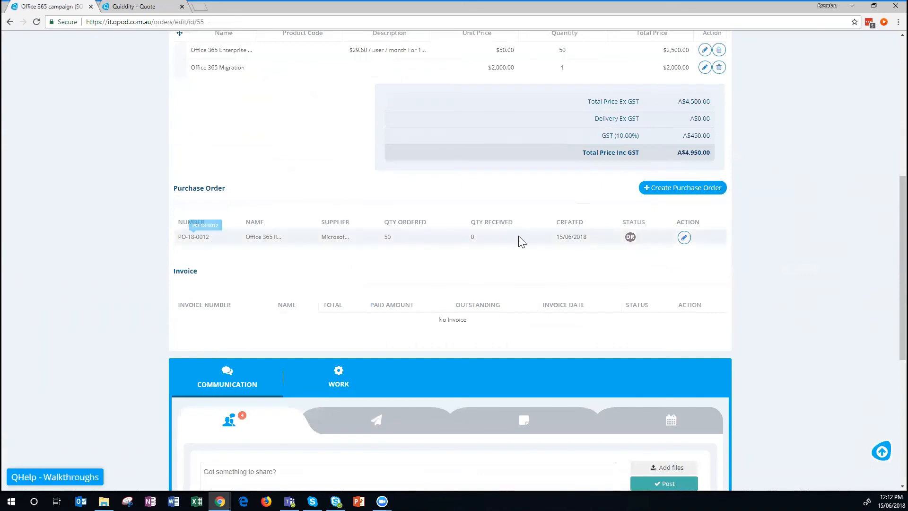
{"action": "left_click", "coordinate": [493, 251]}
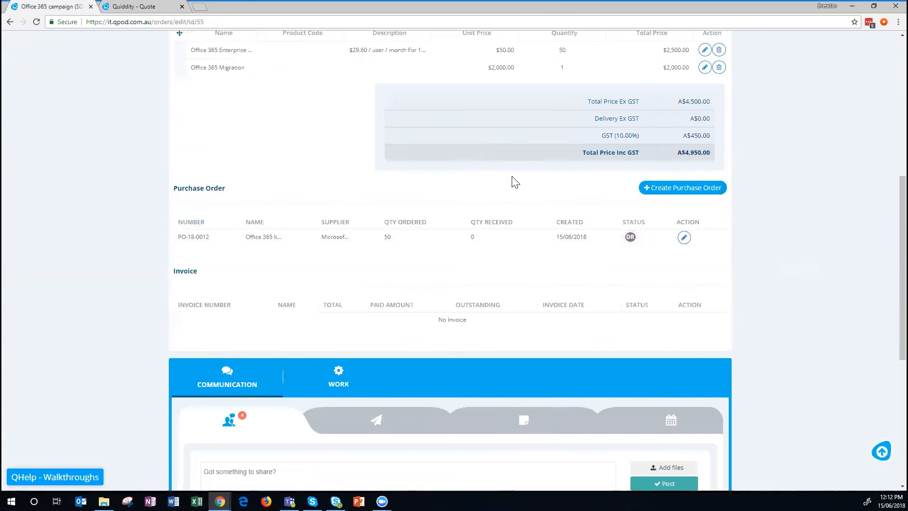
{"action": "scroll", "coordinate": [515, 182], "scroll_direction": "down", "scroll_amount": 3}
Start a new work task named 'Office 365 migration' assigned to another staff member.
{"action": "left_click", "coordinate": [337, 226]}
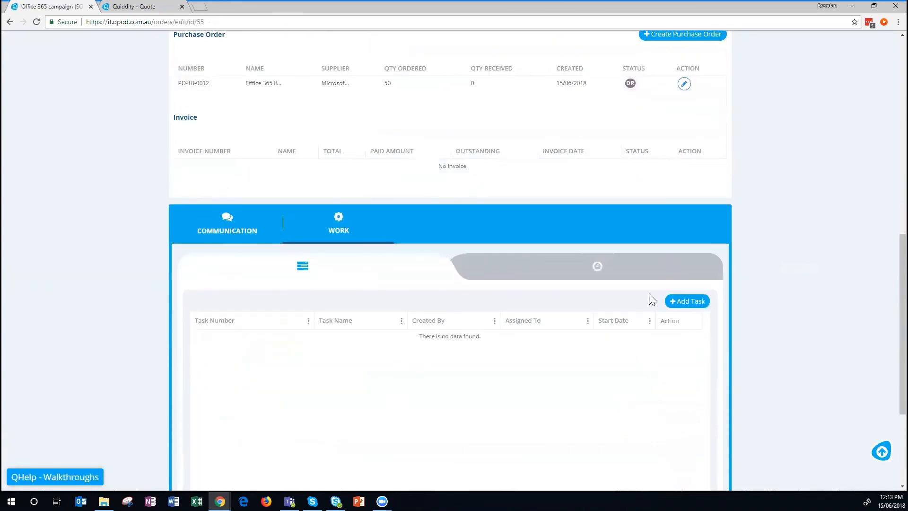
{"action": "left_click", "coordinate": [683, 301]}
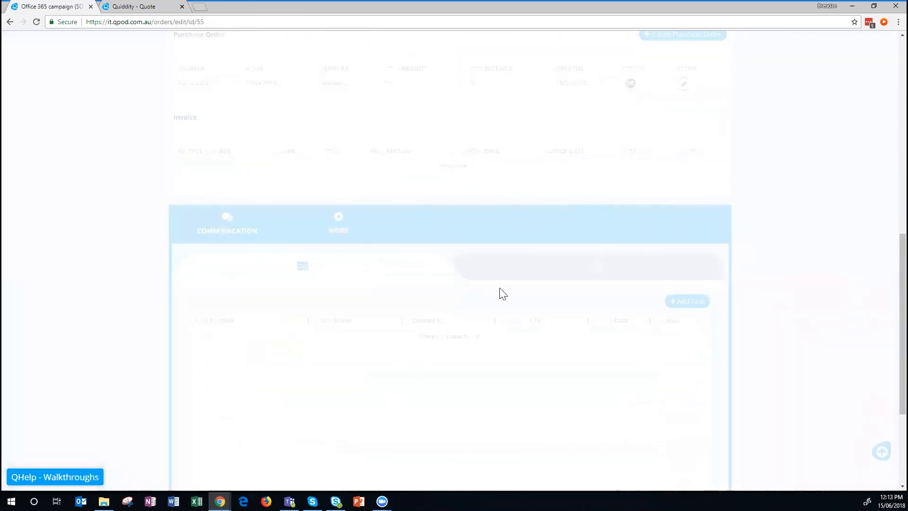
{"action": "left_click", "coordinate": [339, 153]}
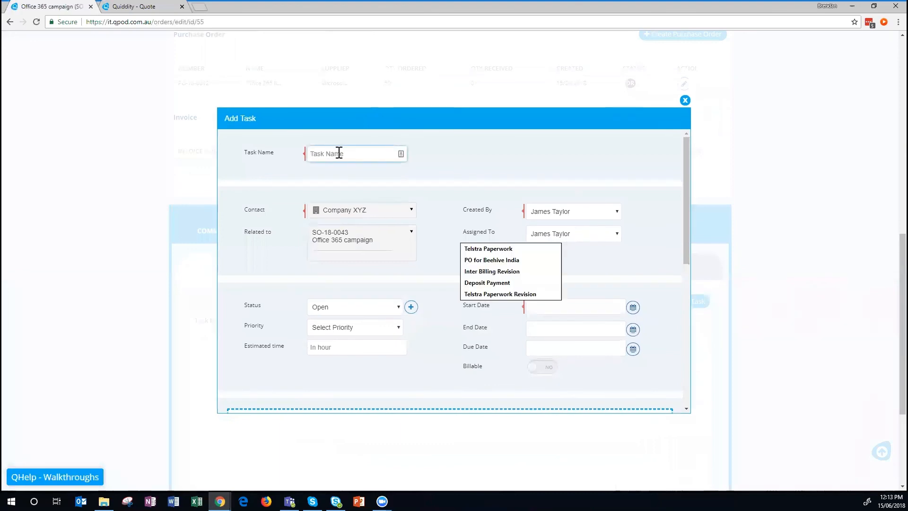
{"action": "type", "text": "Office 365 migration"}
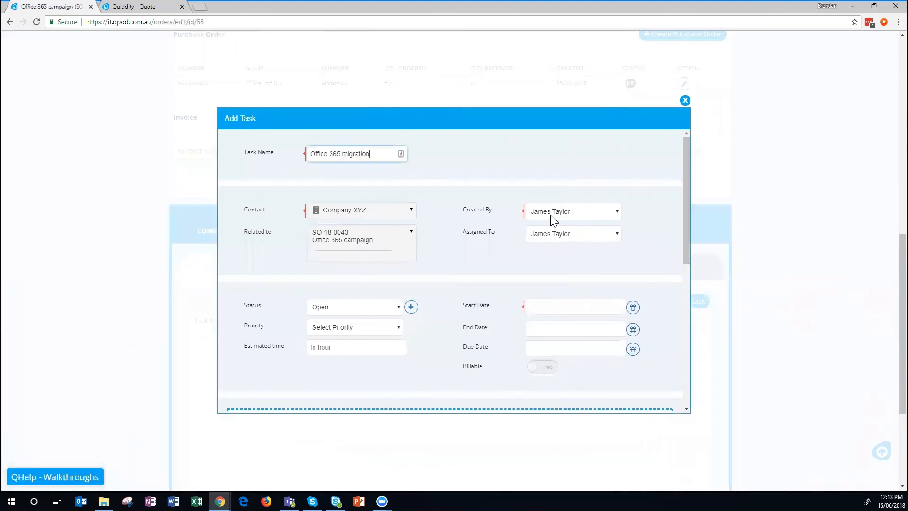
{"action": "left_click", "coordinate": [547, 236]}
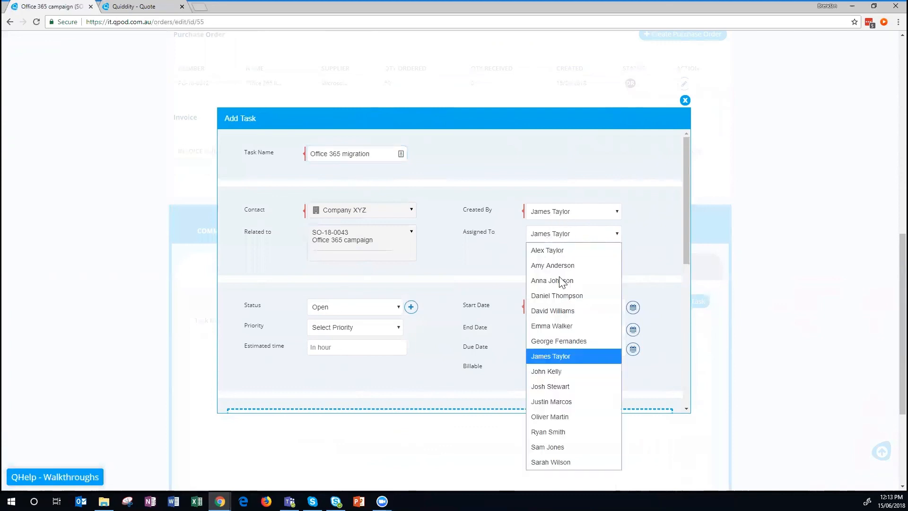
{"action": "left_click", "coordinate": [552, 311]}
Schedule the task from 18/6/2018 to 22/6/2018, add a description, and save it.
{"action": "left_click", "coordinate": [633, 307]}
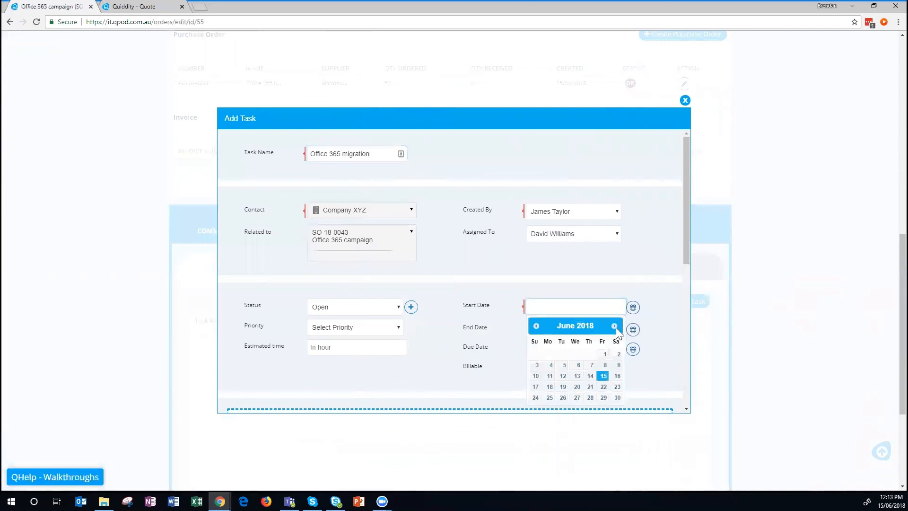
{"action": "left_click", "coordinate": [549, 386]}
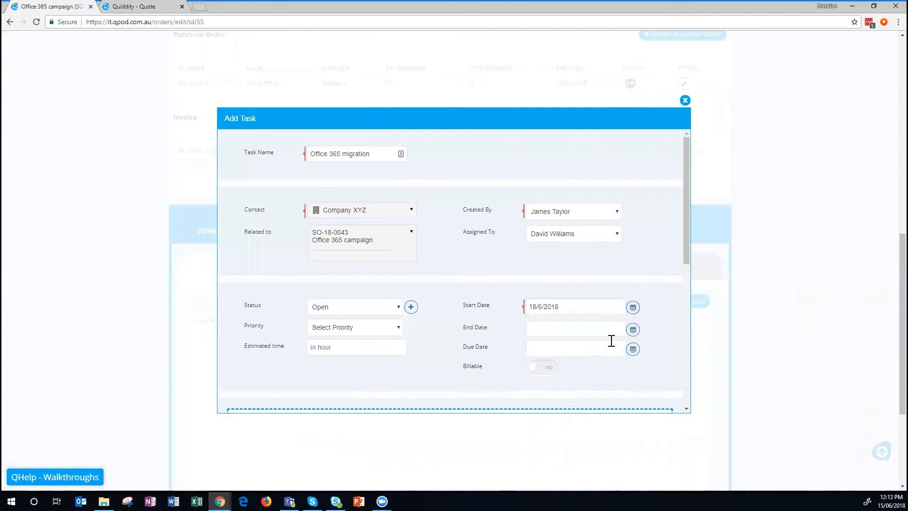
{"action": "left_click", "coordinate": [633, 329]}
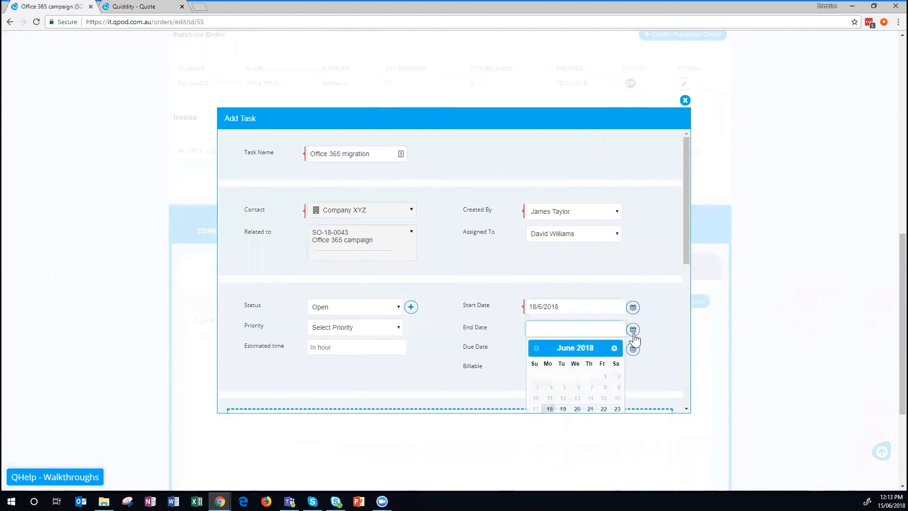
{"action": "left_click", "coordinate": [603, 409]}
{"action": "scroll", "coordinate": [386, 247], "scroll_direction": "down", "scroll_amount": 6}
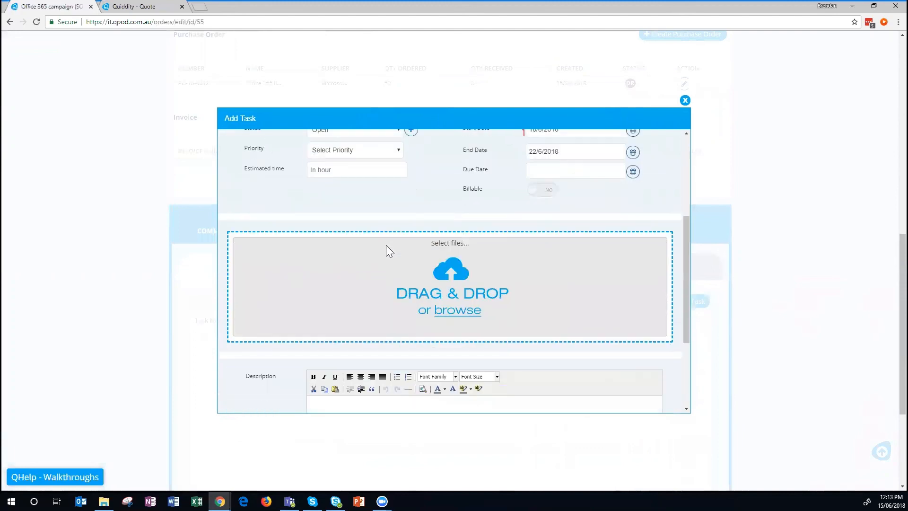
{"action": "left_click", "coordinate": [369, 284]}
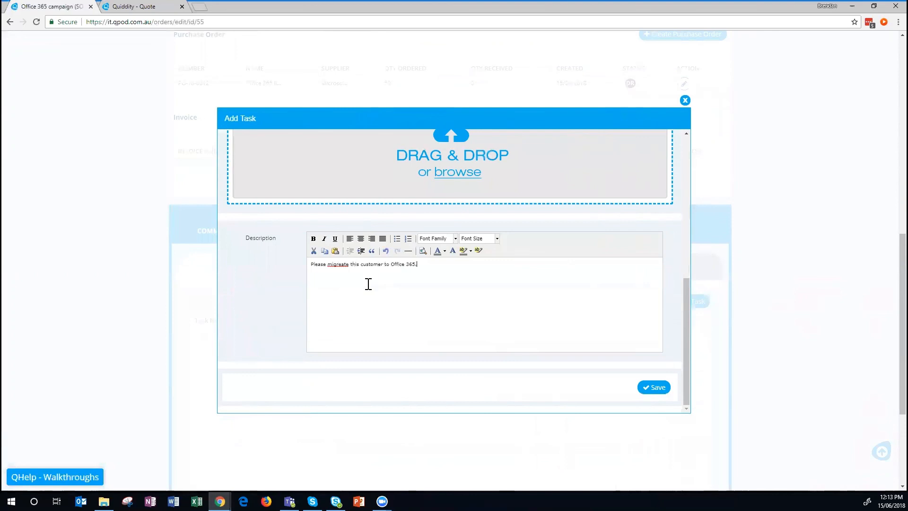
{"action": "left_click", "coordinate": [652, 387]}
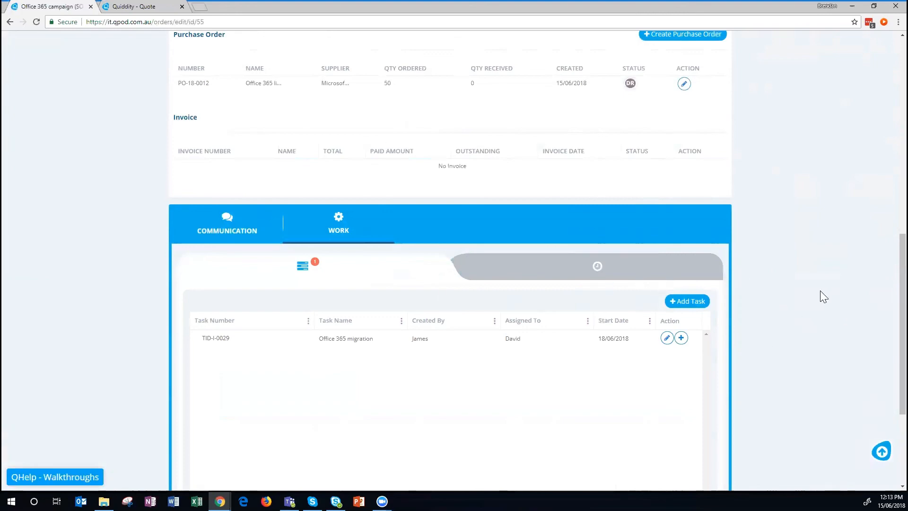
{"action": "scroll", "coordinate": [813, 289], "scroll_direction": "up", "scroll_amount": 5}
{"action": "scroll", "coordinate": [808, 282], "scroll_direction": "down", "scroll_amount": 4}
Check the sales order timesheet showing 00:00 hours logged, then return to the order header.
{"action": "left_click", "coordinate": [586, 297]}
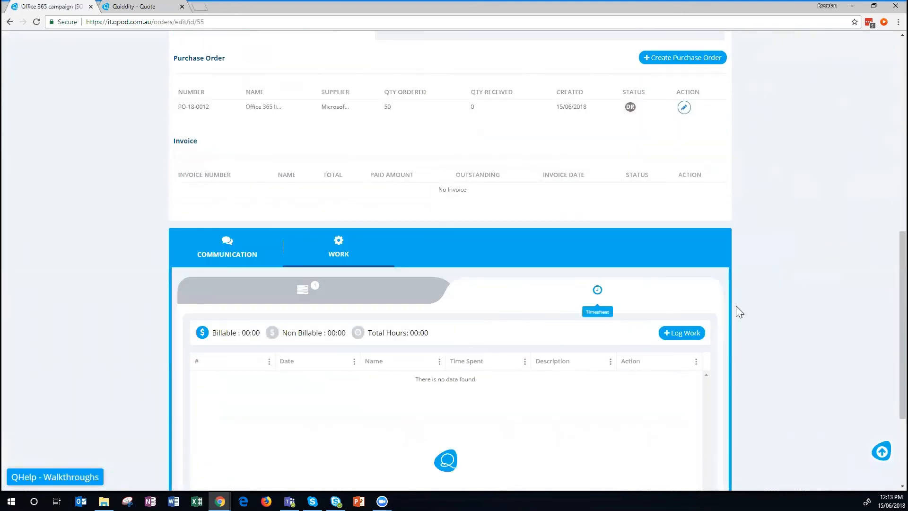
{"action": "scroll", "coordinate": [542, 243], "scroll_direction": "up", "scroll_amount": 10}
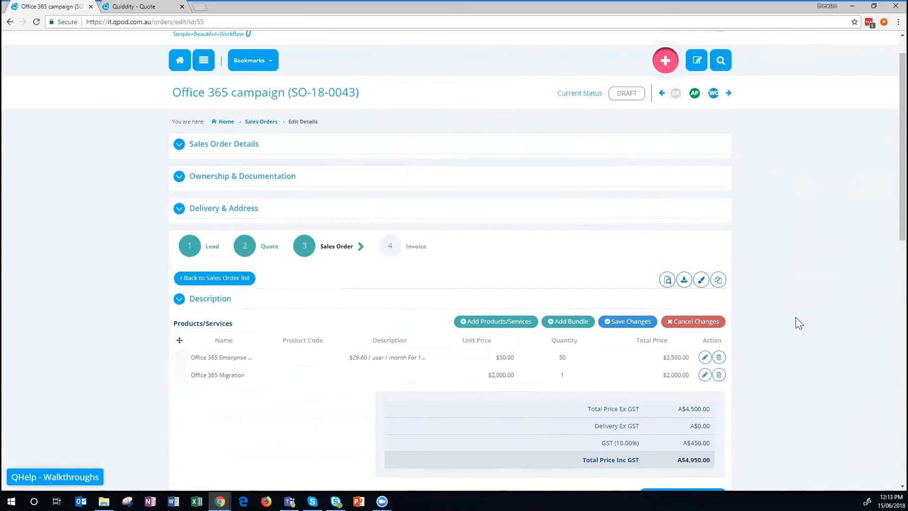
{"action": "scroll", "coordinate": [794, 315], "scroll_direction": "down", "scroll_amount": 2}
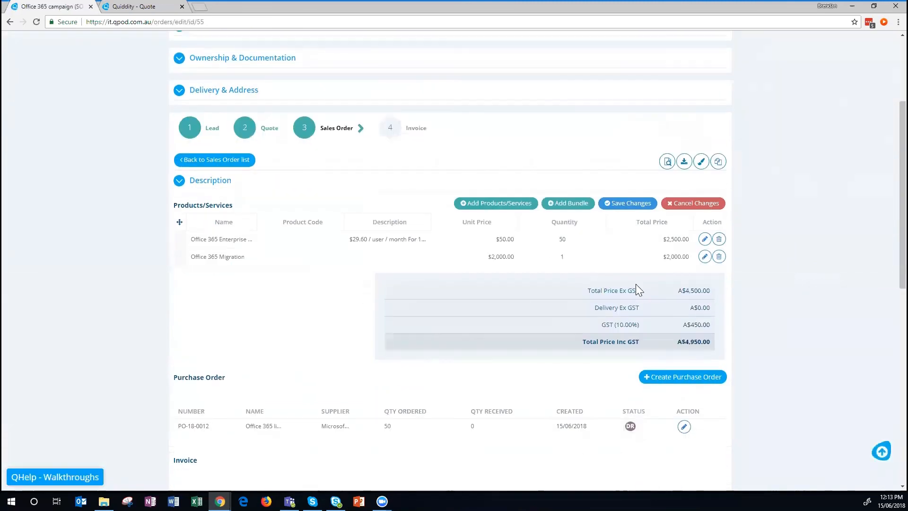
{"action": "scroll", "coordinate": [720, 338], "scroll_direction": "up", "scroll_amount": 3}
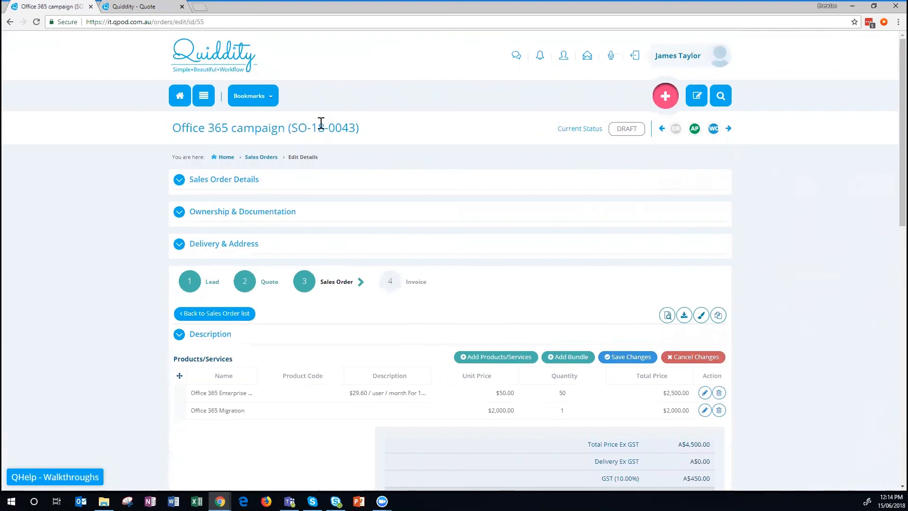
Advance sales order SO-18-0043 through Approved and Working to Finished, choosing Make Complete.
{"action": "left_click", "coordinate": [693, 130]}
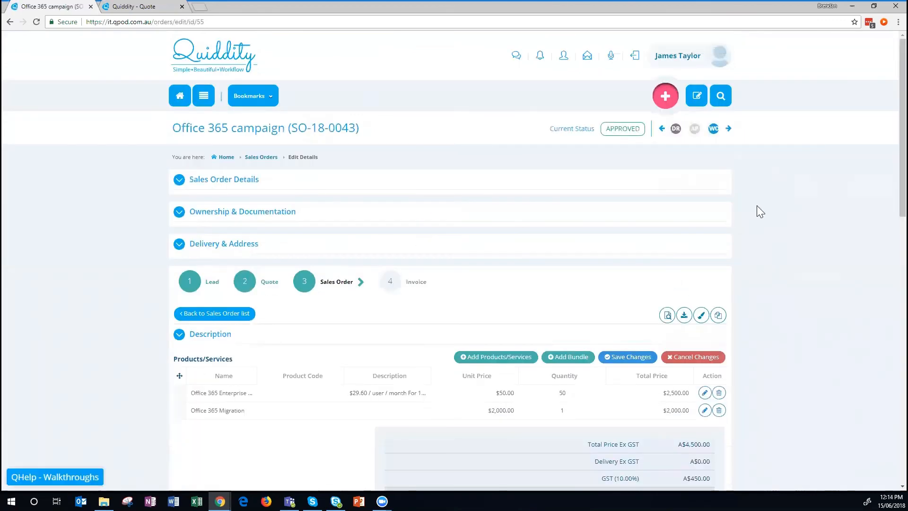
{"action": "left_click", "coordinate": [729, 129]}
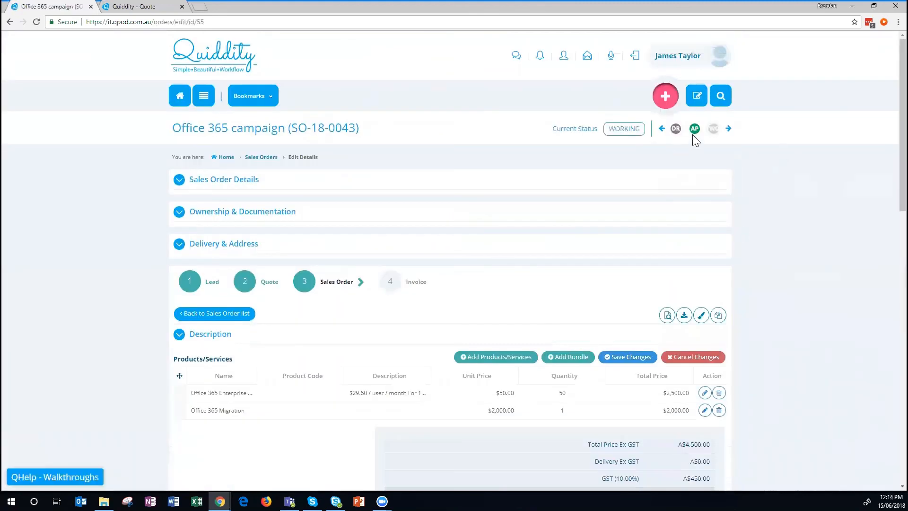
{"action": "left_click", "coordinate": [728, 129]}
{"action": "left_click", "coordinate": [675, 130]}
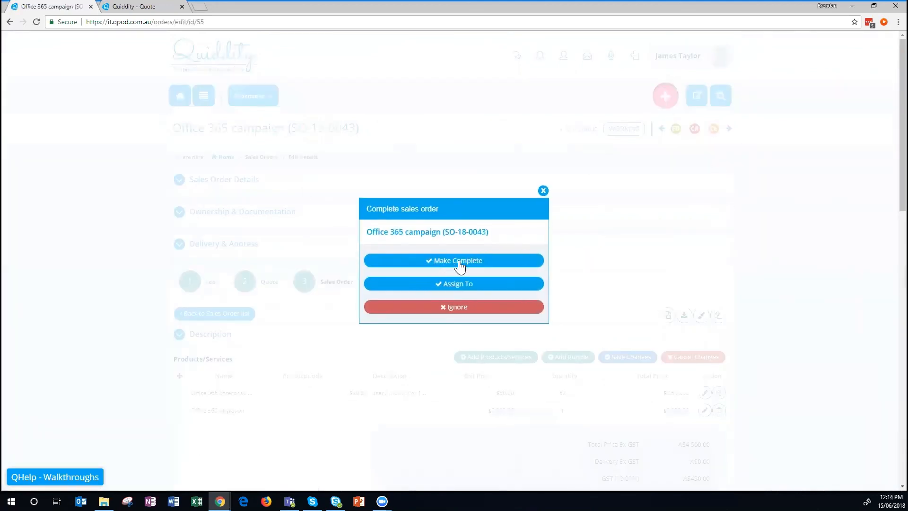
{"action": "left_click", "coordinate": [459, 262]}
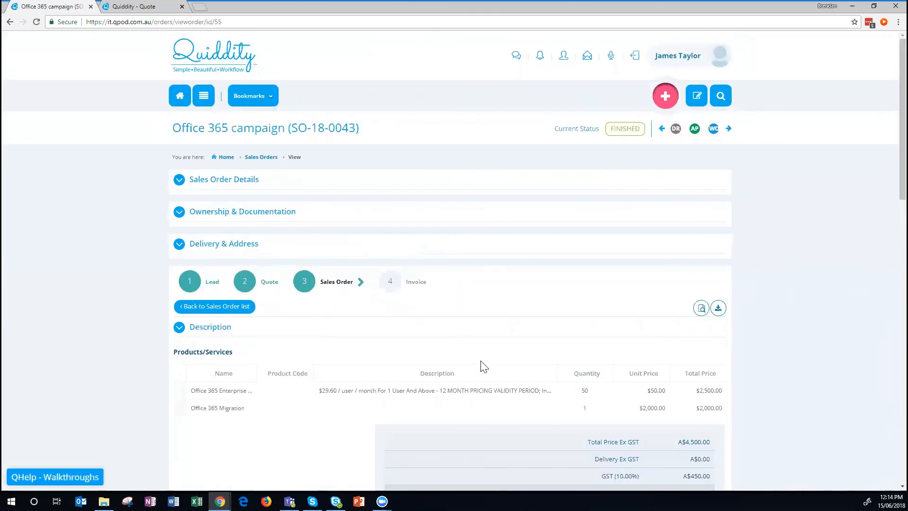
Convert the 50 Office 365 Enterprise licences into a partial invoice for A$2,750.00.
{"action": "scroll", "coordinate": [516, 352], "scroll_direction": "down", "scroll_amount": 8}
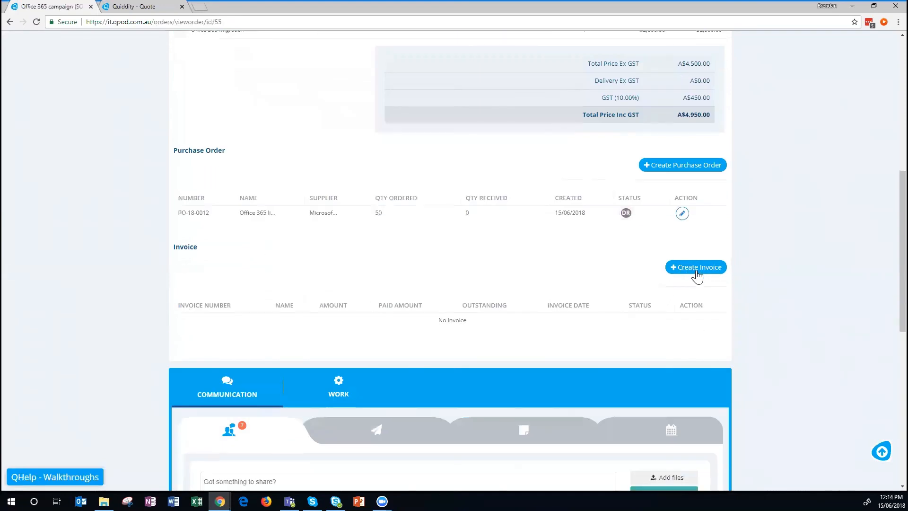
{"action": "left_click", "coordinate": [695, 268]}
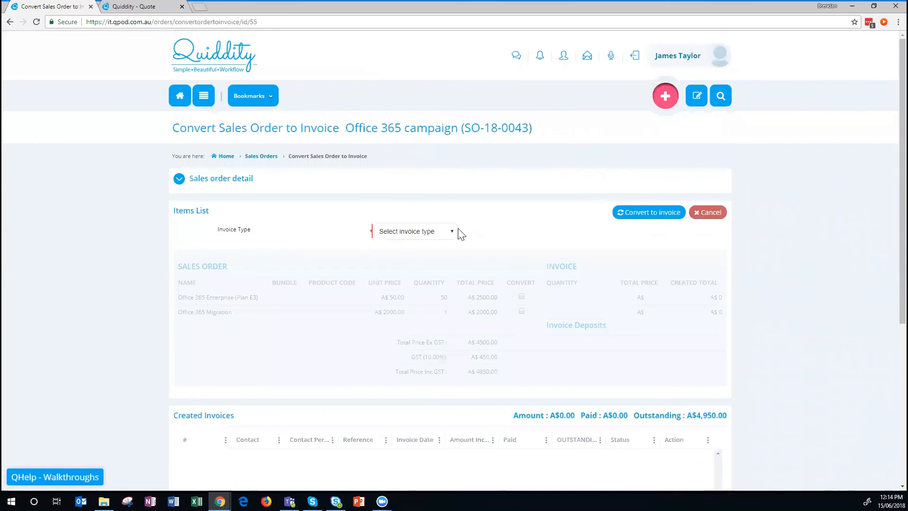
{"action": "left_click", "coordinate": [430, 231]}
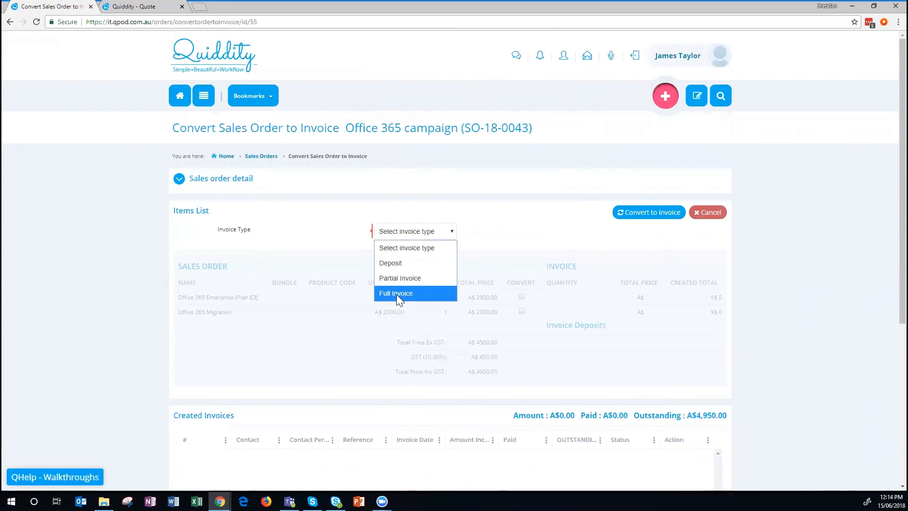
{"action": "left_click", "coordinate": [400, 278]}
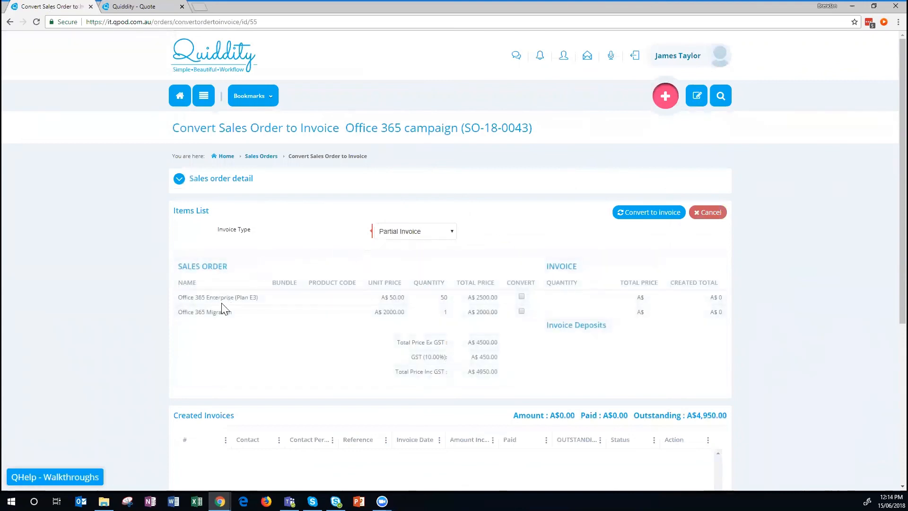
{"action": "left_click", "coordinate": [521, 297]}
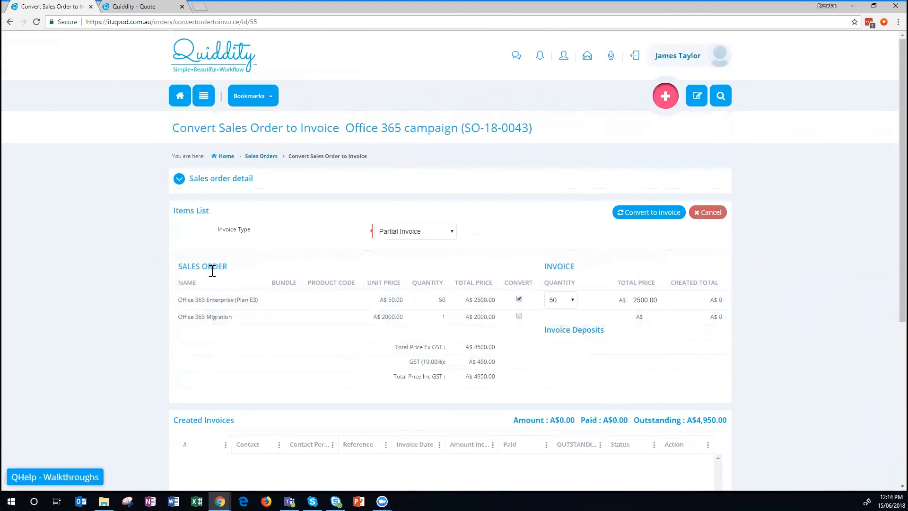
{"action": "scroll", "coordinate": [795, 325], "scroll_direction": "down", "scroll_amount": 2}
{"action": "scroll", "coordinate": [795, 325], "scroll_direction": "up", "scroll_amount": 2}
{"action": "left_click", "coordinate": [645, 211]}
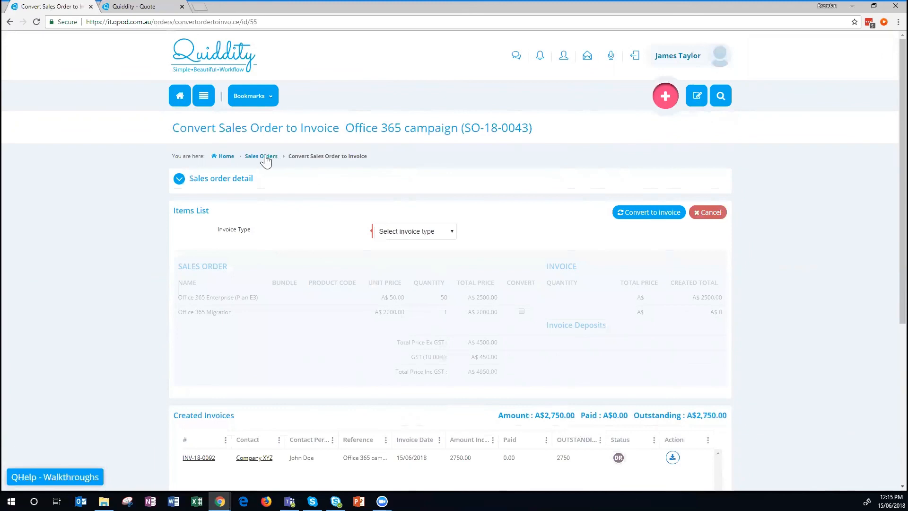
{"action": "scroll", "coordinate": [407, 399], "scroll_direction": "down", "scroll_amount": 3}
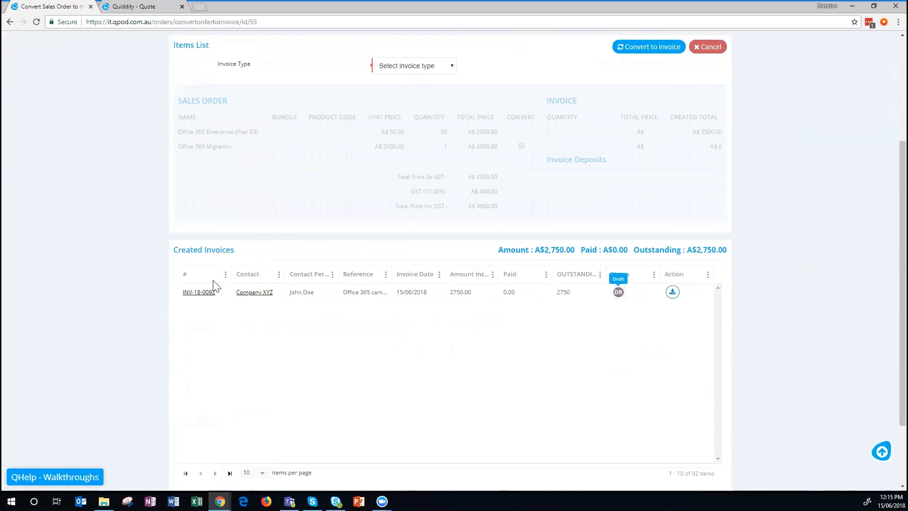
Open invoice INV-18-0092 and preview it as a PDF totalling A$2,750.00.
{"action": "left_click", "coordinate": [199, 292]}
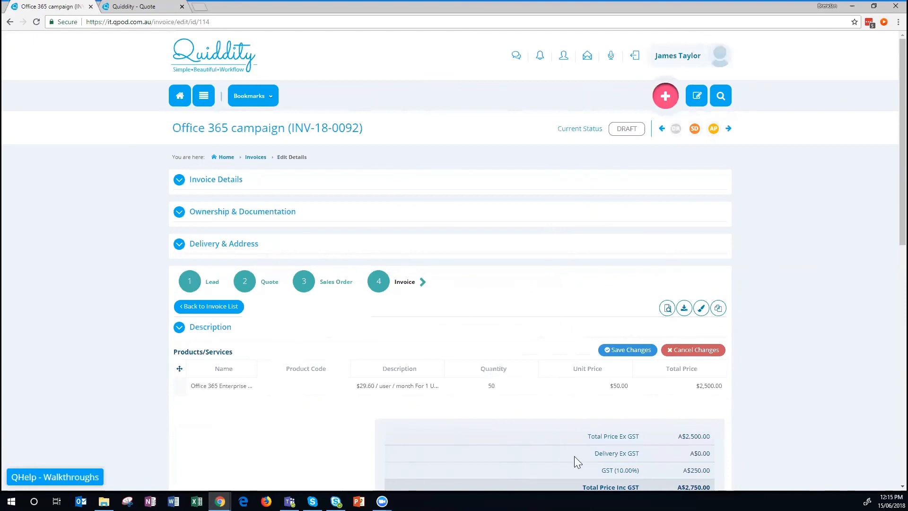
{"action": "scroll", "coordinate": [804, 331], "scroll_direction": "down", "scroll_amount": 3}
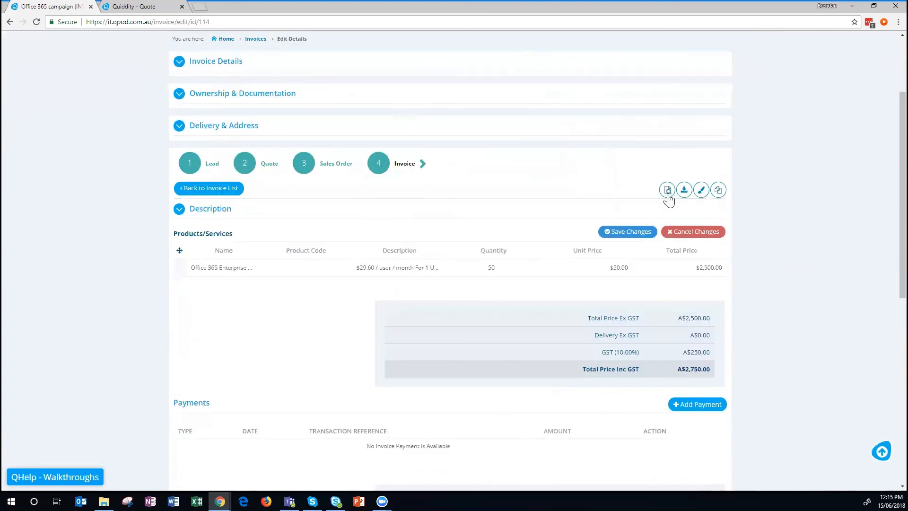
{"action": "left_click", "coordinate": [667, 198]}
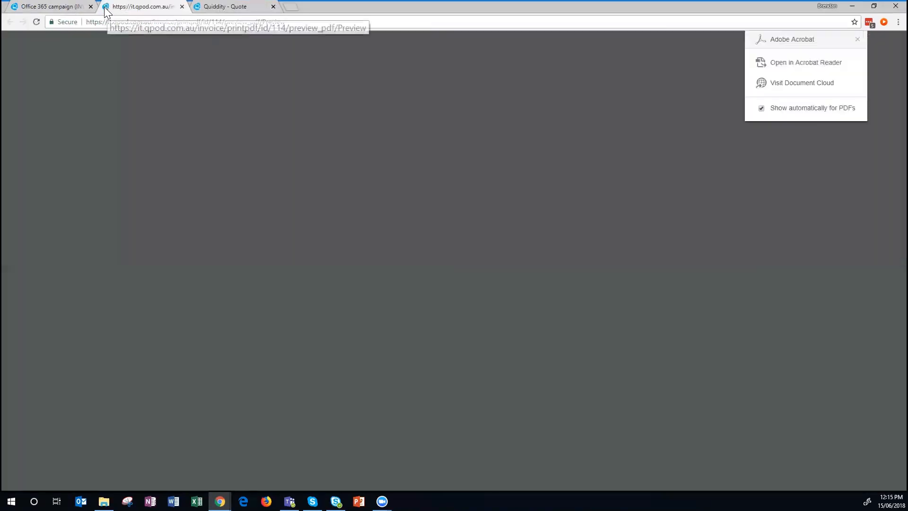
{"action": "scroll", "coordinate": [544, 286], "scroll_direction": "down", "scroll_amount": 2}
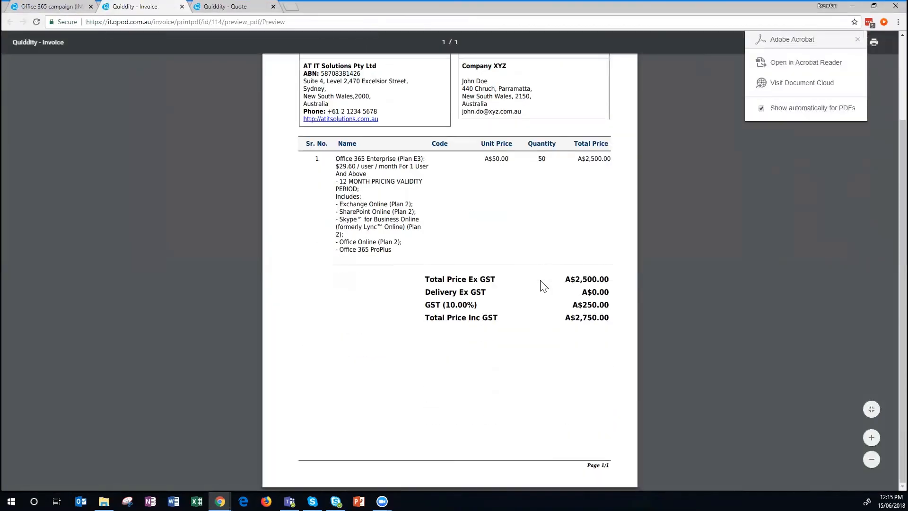
{"action": "scroll", "coordinate": [541, 284], "scroll_direction": "up", "scroll_amount": 2}
Return to the INV-18-0092 edit page and scroll through its totals and Communication feed.
{"action": "left_click", "coordinate": [50, 9]}
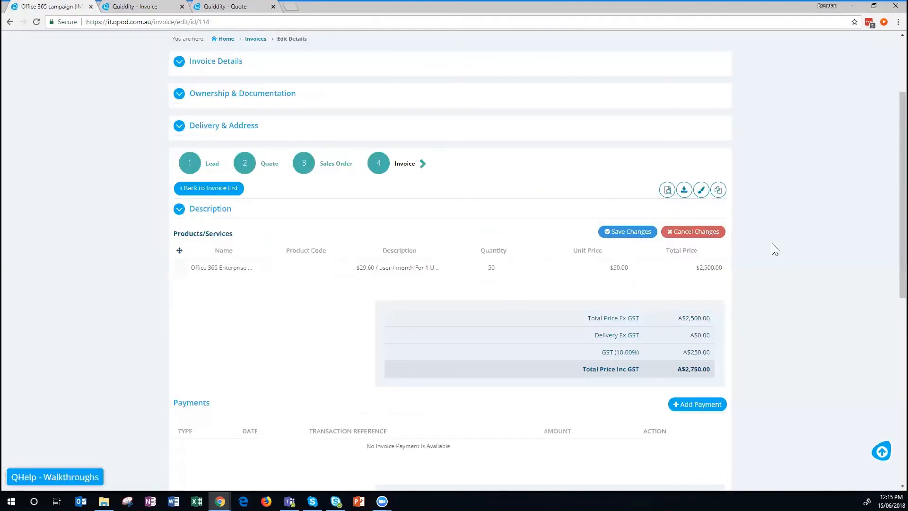
{"action": "scroll", "coordinate": [249, 136], "scroll_direction": "down", "scroll_amount": 3}
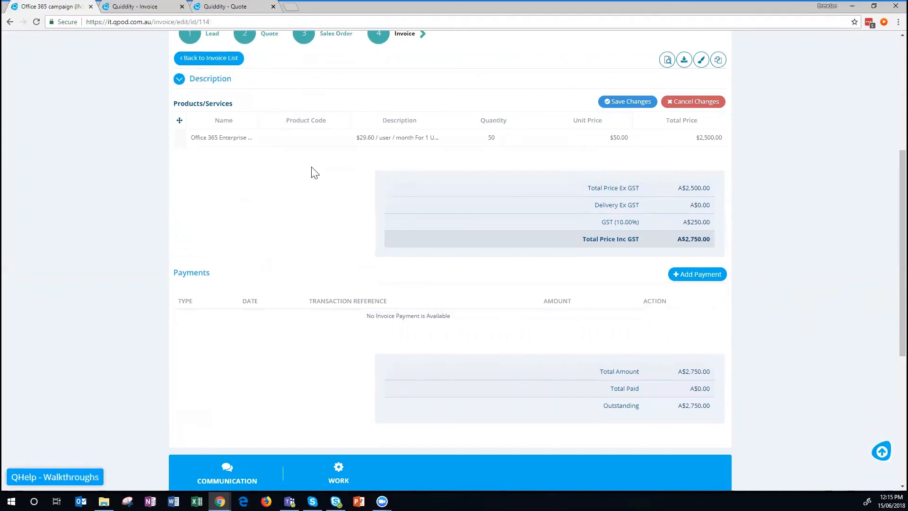
{"action": "scroll", "coordinate": [596, 307], "scroll_direction": "down", "scroll_amount": 6}
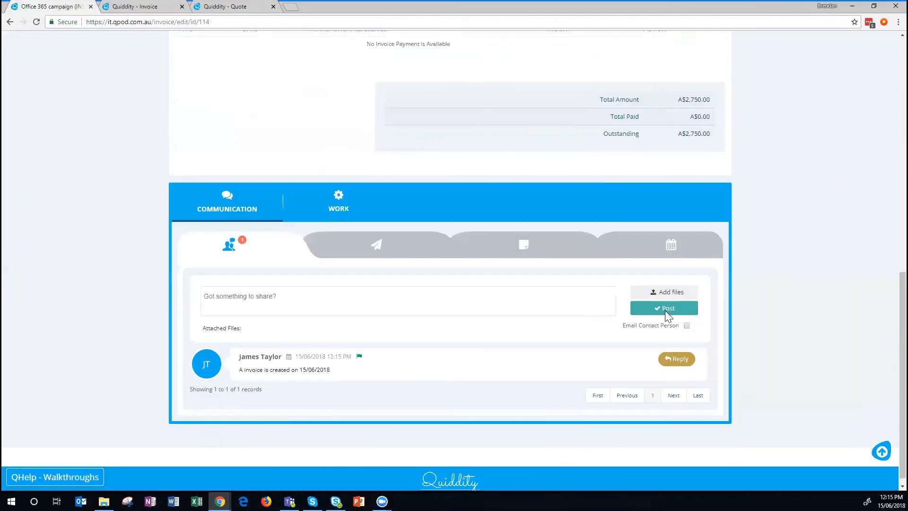
{"action": "scroll", "coordinate": [608, 367], "scroll_direction": "up", "scroll_amount": 6}
{"action": "scroll", "coordinate": [605, 361], "scroll_direction": "up", "scroll_amount": 4}
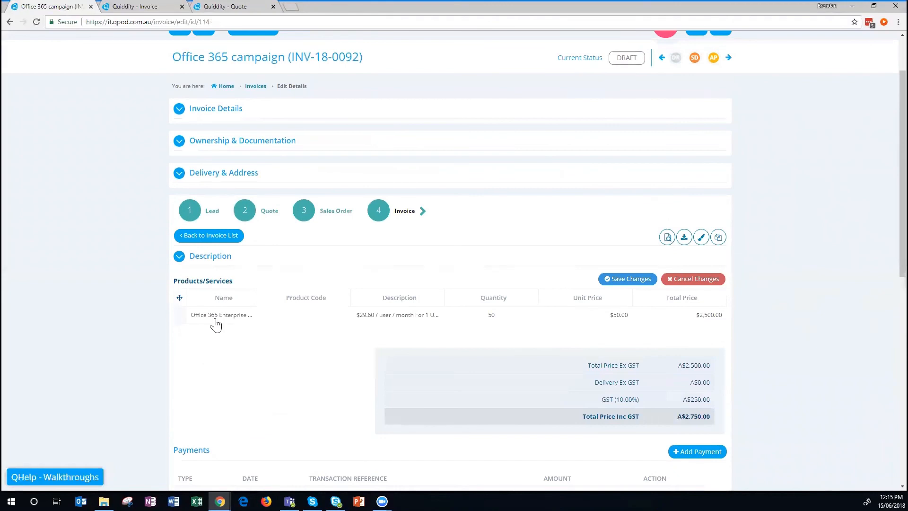
{"action": "scroll", "coordinate": [517, 385], "scroll_direction": "up", "scroll_amount": 2}
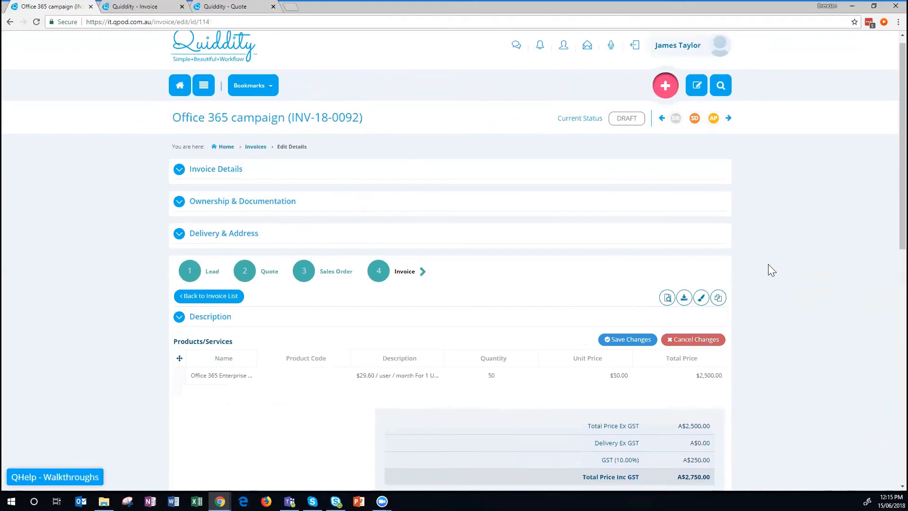
{"action": "scroll", "coordinate": [768, 264], "scroll_direction": "down", "scroll_amount": 1}
{"action": "scroll", "coordinate": [598, 289], "scroll_direction": "up", "scroll_amount": 1}
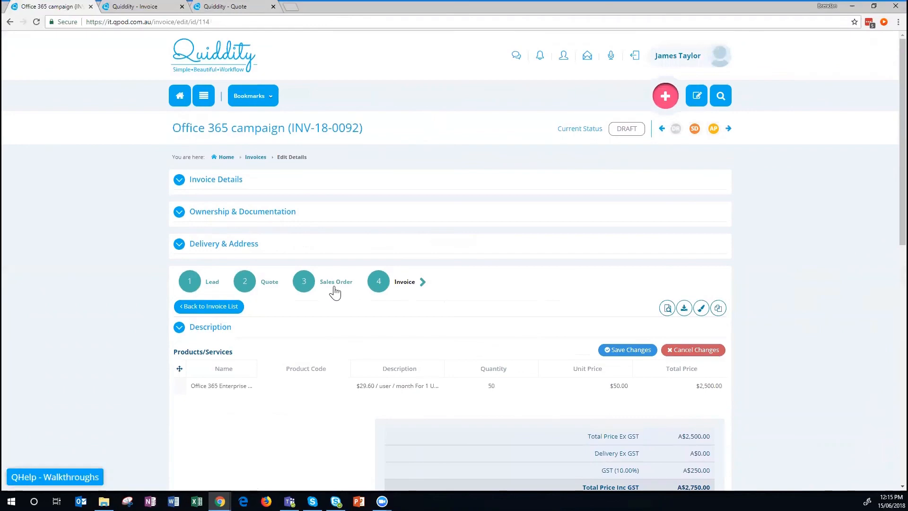
Open sales order SO-18-0043 to review PO-18-0012 and draft invoice INV-18-0092 for A$2,750.00.
{"action": "left_click", "coordinate": [334, 284]}
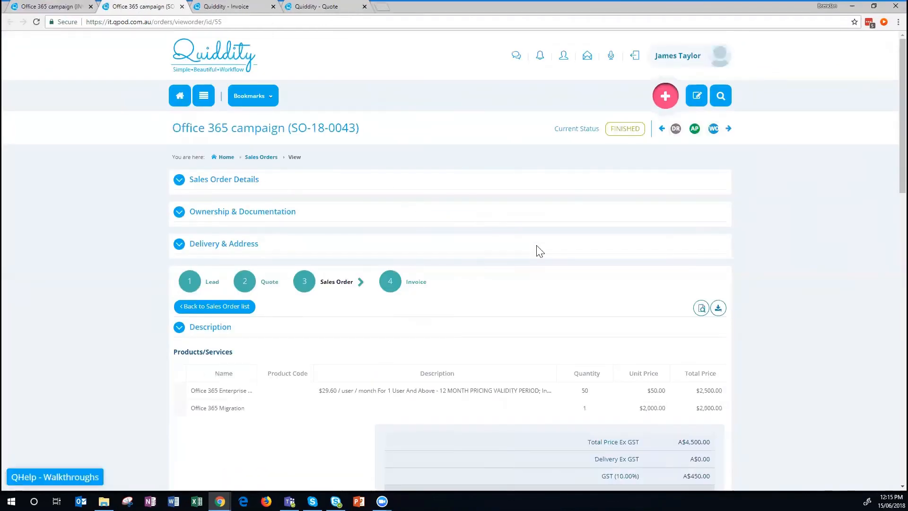
{"action": "scroll", "coordinate": [535, 245], "scroll_direction": "down", "scroll_amount": 9}
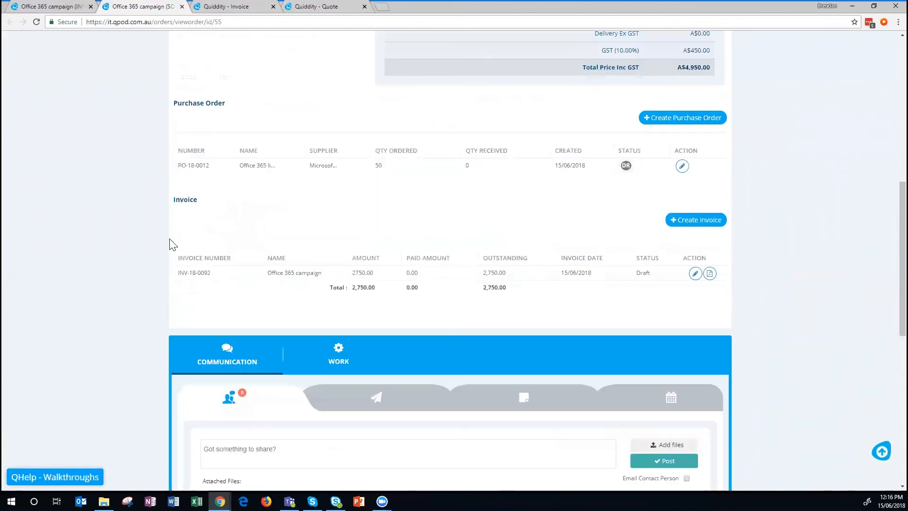
{"action": "left_click_drag", "start_coordinate": [187, 103], "coordinate": [231, 101]}
{"action": "left_click", "coordinate": [437, 165]}
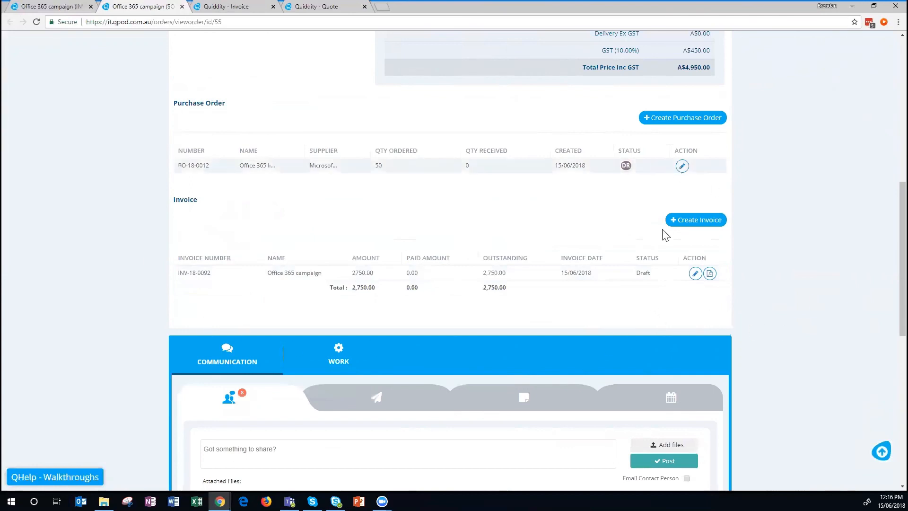
Convert the Office 365 Migration line into second partial invoice INV-18-0093.
{"action": "left_click", "coordinate": [695, 273]}
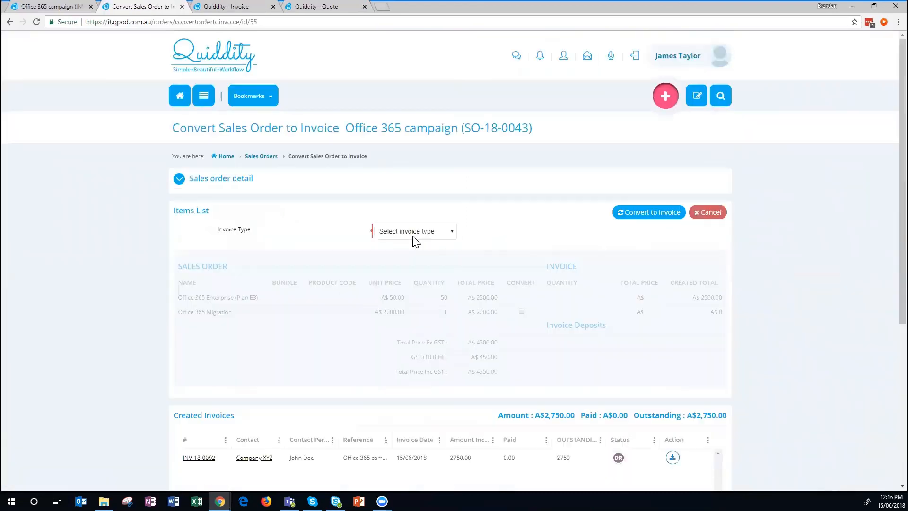
{"action": "left_click", "coordinate": [413, 234]}
{"action": "left_click", "coordinate": [410, 278]}
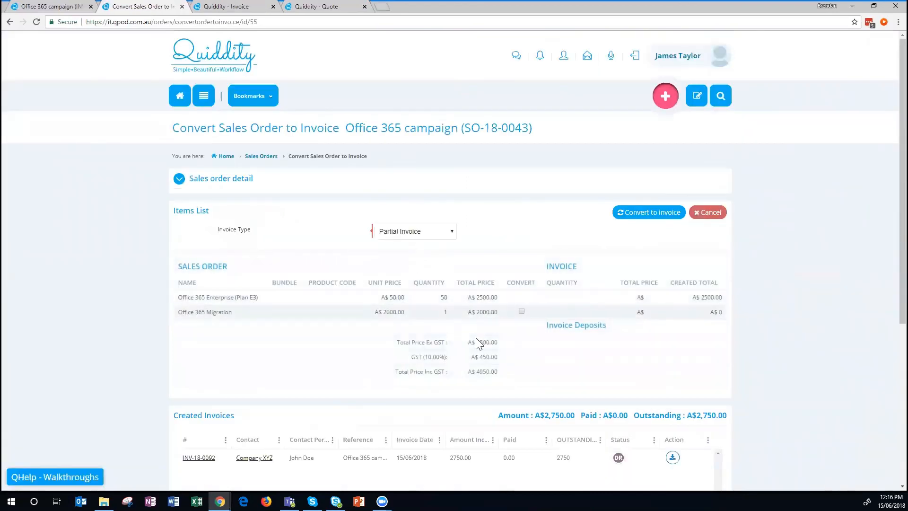
{"action": "left_click", "coordinate": [521, 311]}
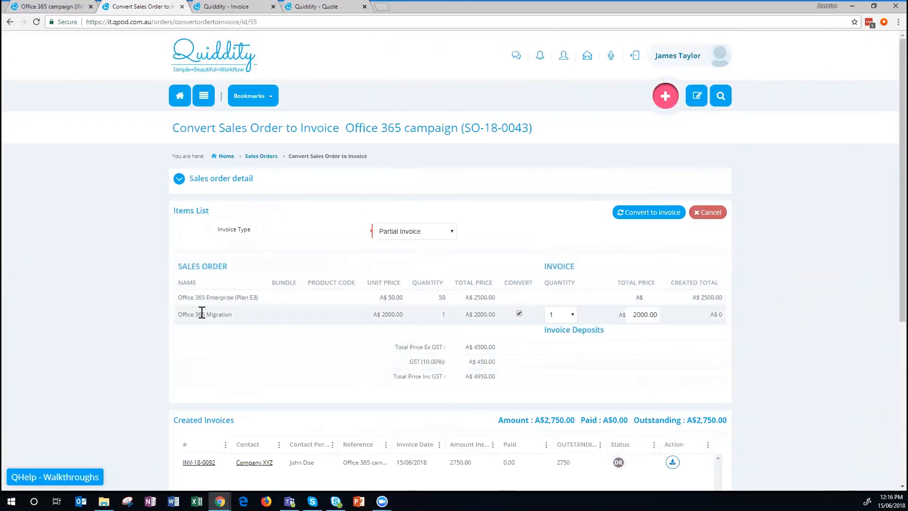
{"action": "scroll", "coordinate": [839, 246], "scroll_direction": "down", "scroll_amount": 4}
{"action": "scroll", "coordinate": [832, 247], "scroll_direction": "up", "scroll_amount": 5}
{"action": "left_click", "coordinate": [648, 214]}
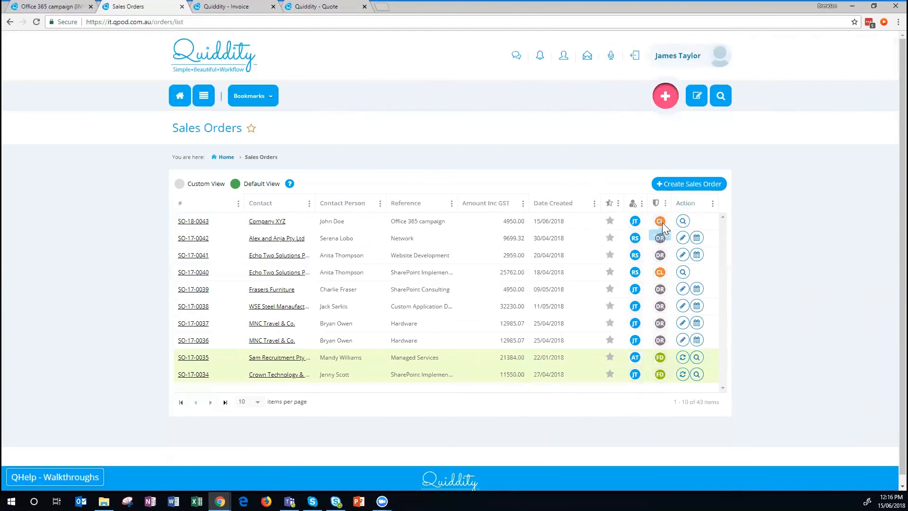
Open sales order SO-18-0043, confirm its two invoices total 4,950.00, and edit INV-18-0092.
{"action": "left_click", "coordinate": [683, 221]}
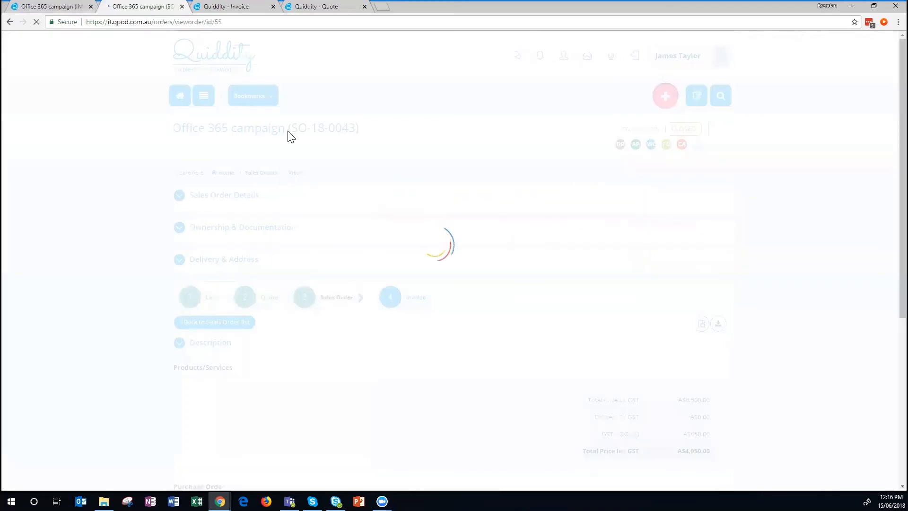
{"action": "scroll", "coordinate": [614, 298], "scroll_direction": "down", "scroll_amount": 4}
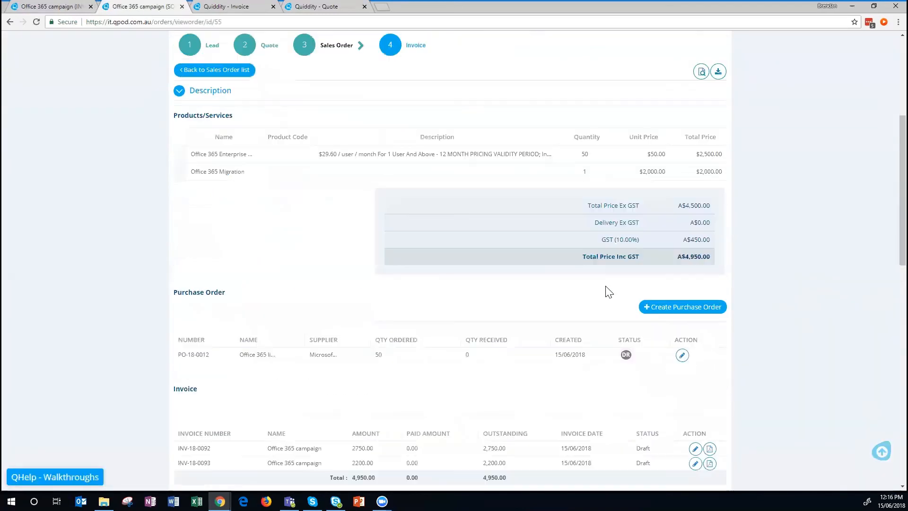
{"action": "scroll", "coordinate": [609, 285], "scroll_direction": "down", "scroll_amount": 6}
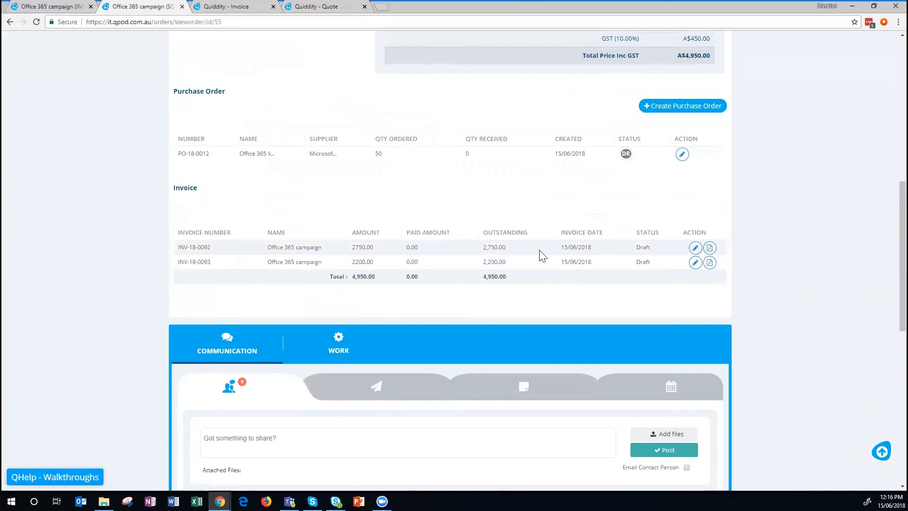
{"action": "left_click", "coordinate": [695, 249]}
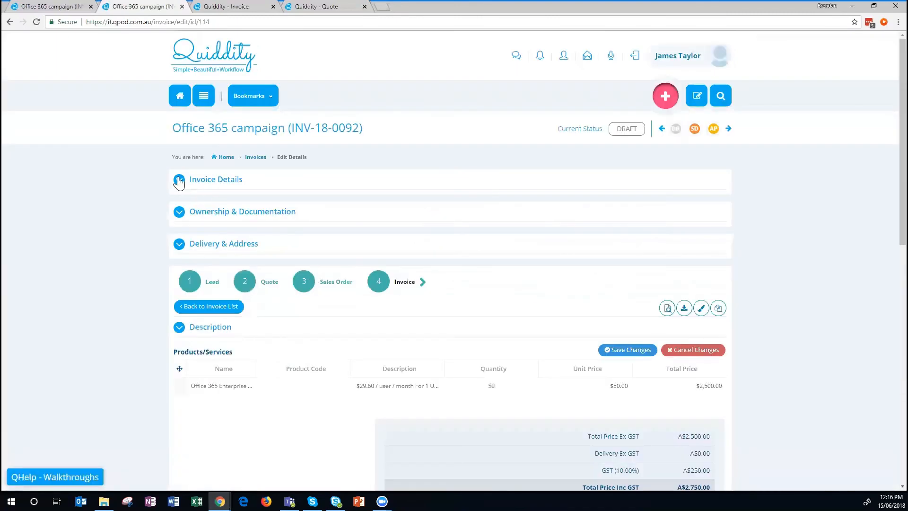
Reassign invoice INV-18-0092 to a different owner and save the change.
{"action": "left_click", "coordinate": [179, 180]}
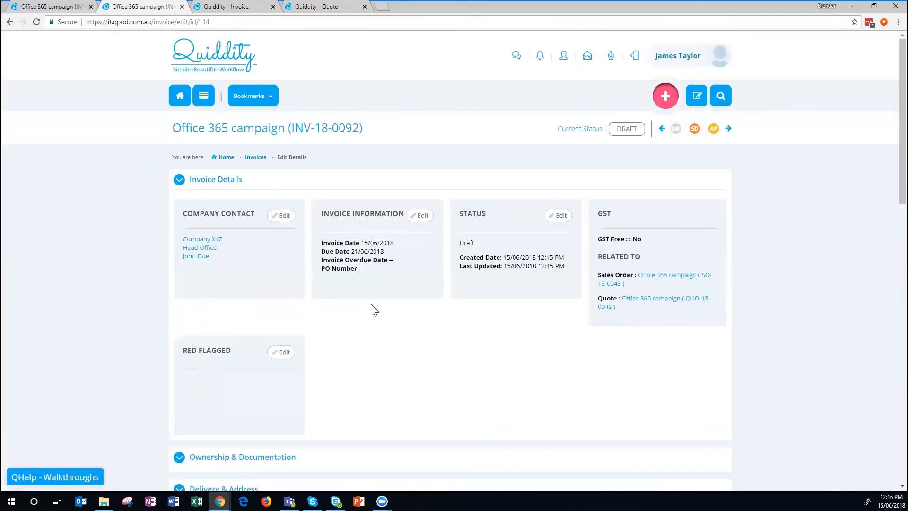
{"action": "scroll", "coordinate": [400, 256], "scroll_direction": "down", "scroll_amount": 5}
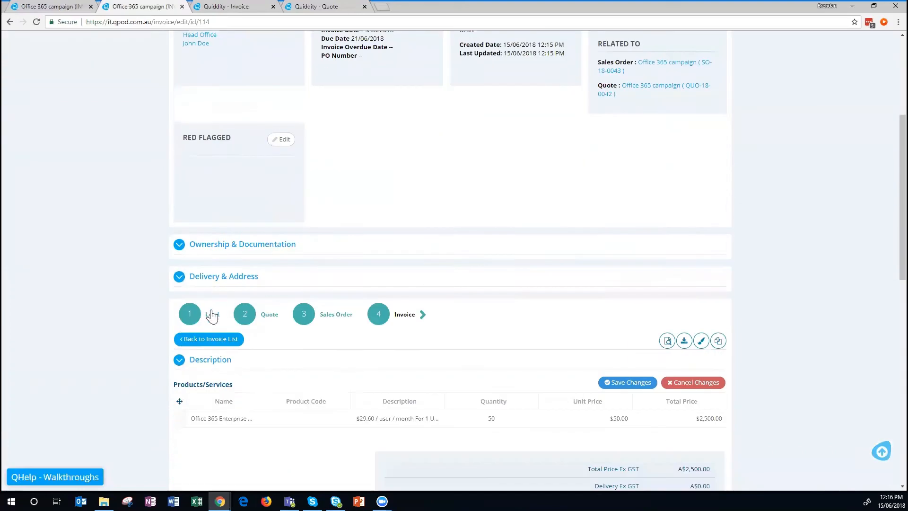
{"action": "left_click", "coordinate": [178, 244]}
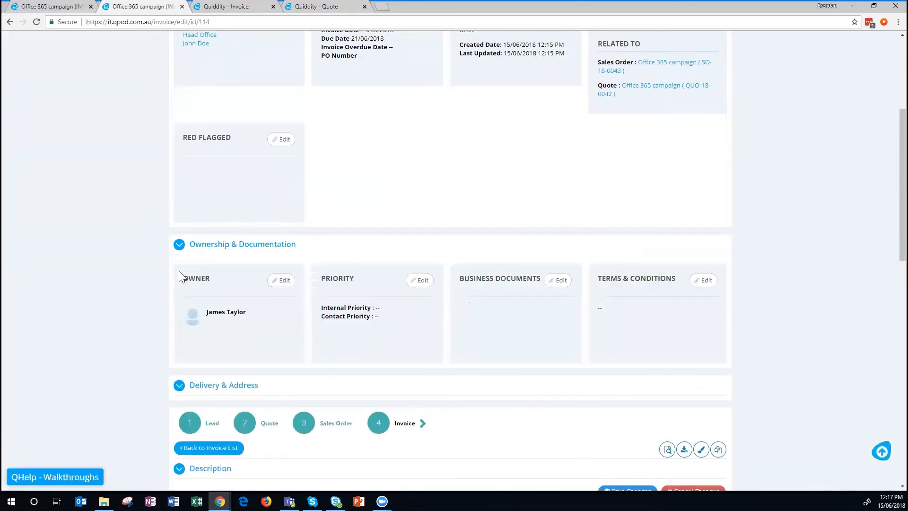
{"action": "left_click", "coordinate": [284, 281]}
{"action": "left_click", "coordinate": [210, 293]}
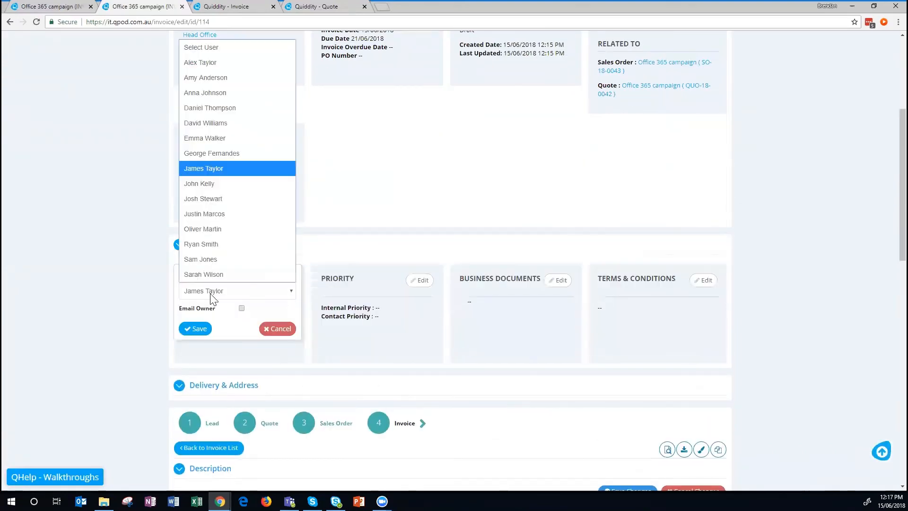
{"action": "left_click", "coordinate": [221, 259]}
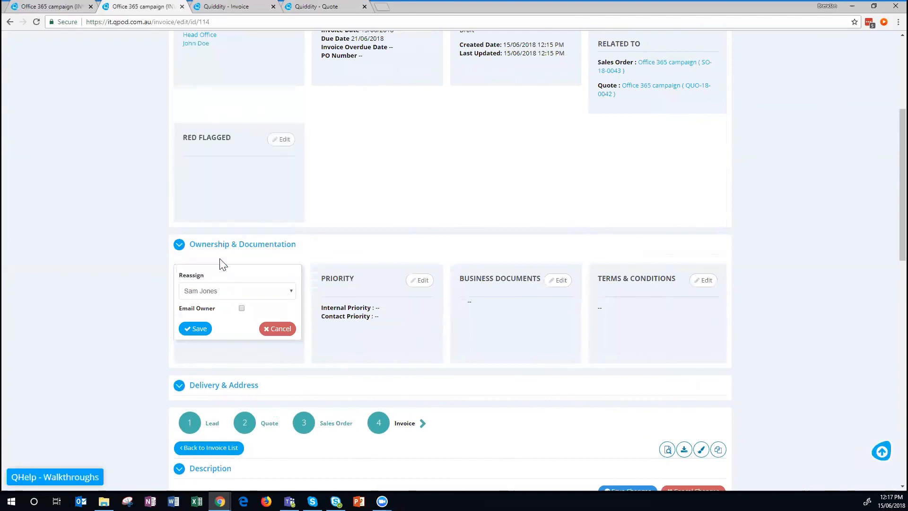
{"action": "left_click", "coordinate": [220, 294]}
{"action": "left_click", "coordinate": [215, 271]}
{"action": "left_click", "coordinate": [200, 328]}
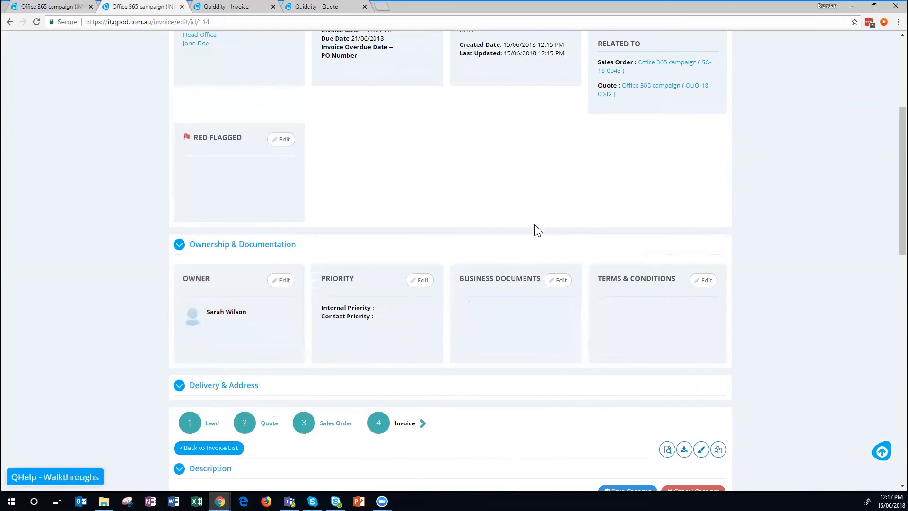
Review the invoice's later status stages, leaving it in Draft, then return to Invoices.
{"action": "scroll", "coordinate": [535, 228], "scroll_direction": "down", "scroll_amount": 5}
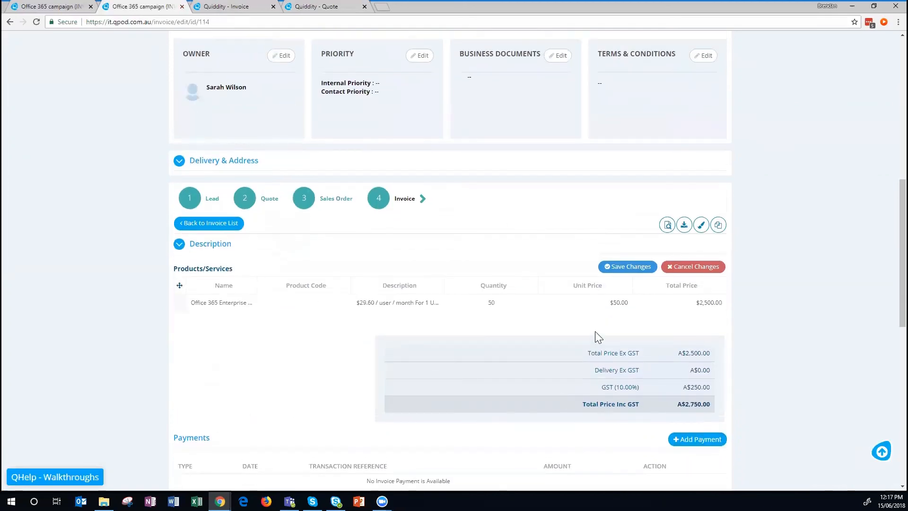
{"action": "scroll", "coordinate": [582, 320], "scroll_direction": "down", "scroll_amount": 6}
{"action": "scroll", "coordinate": [610, 326], "scroll_direction": "up", "scroll_amount": 15}
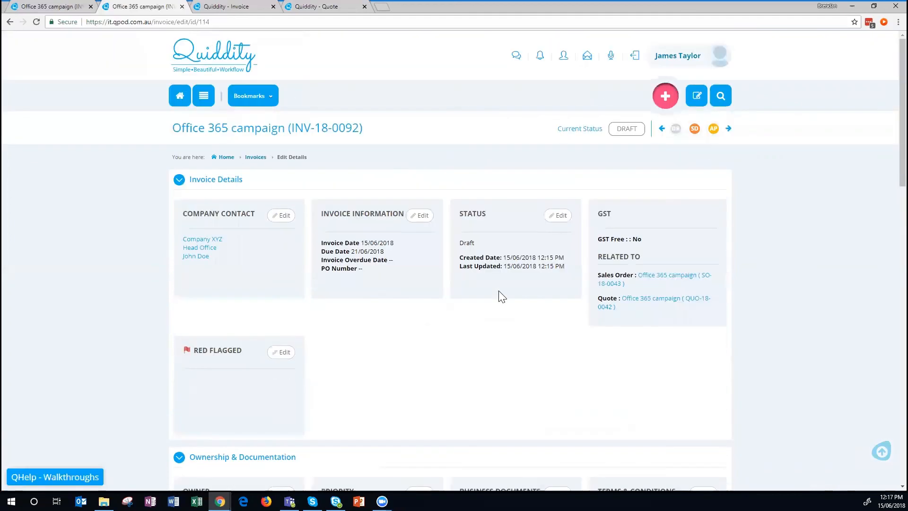
{"action": "left_click", "coordinate": [728, 128]}
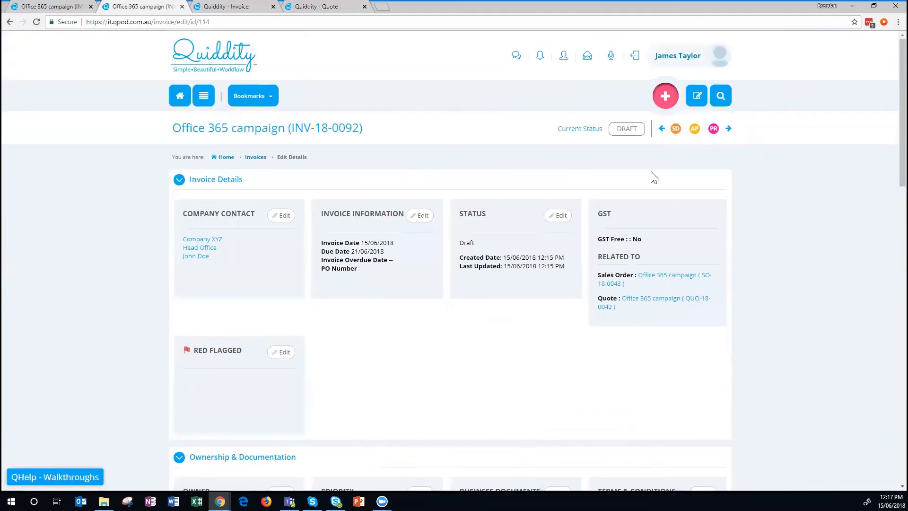
{"action": "left_click", "coordinate": [728, 128]}
{"action": "left_click", "coordinate": [728, 128]}
{"action": "left_click", "coordinate": [256, 157]}
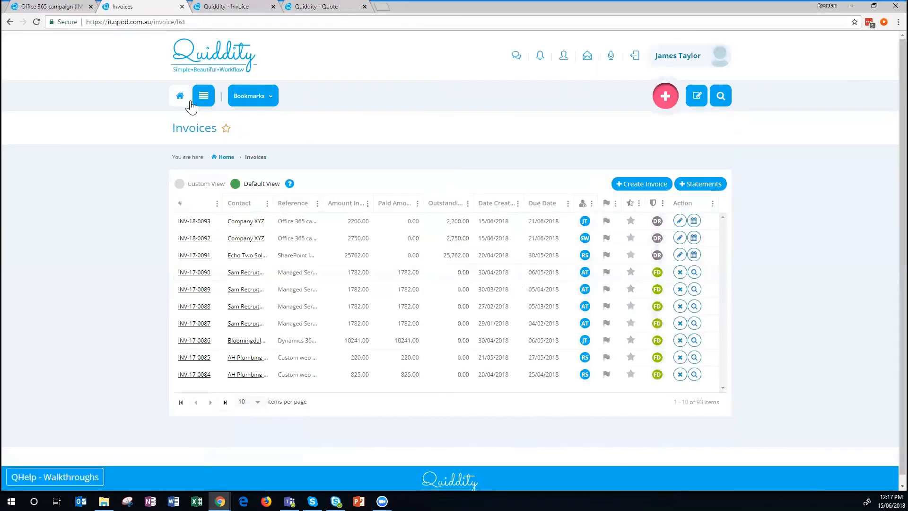
Go to Sales > Projects > Projects to list the SharePoint Implementation project PID-17-0001.
{"action": "left_click", "coordinate": [204, 95]}
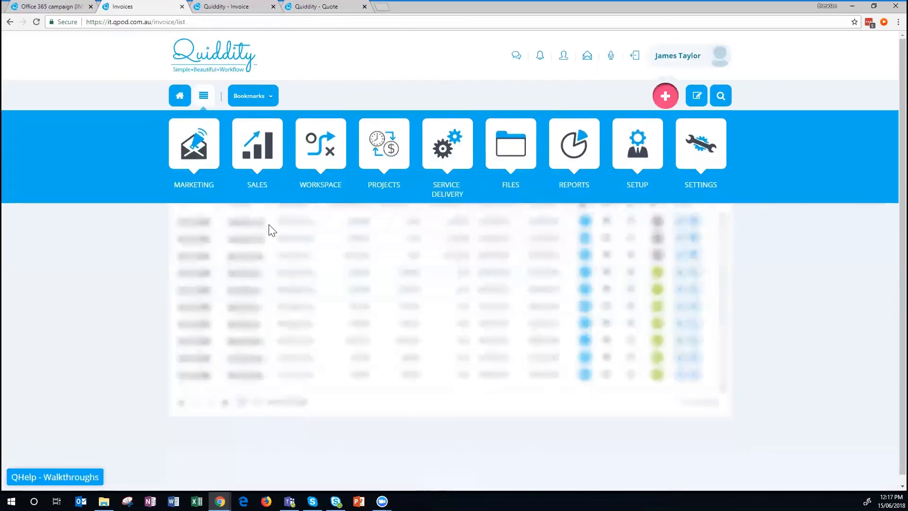
{"action": "left_click", "coordinate": [258, 187]}
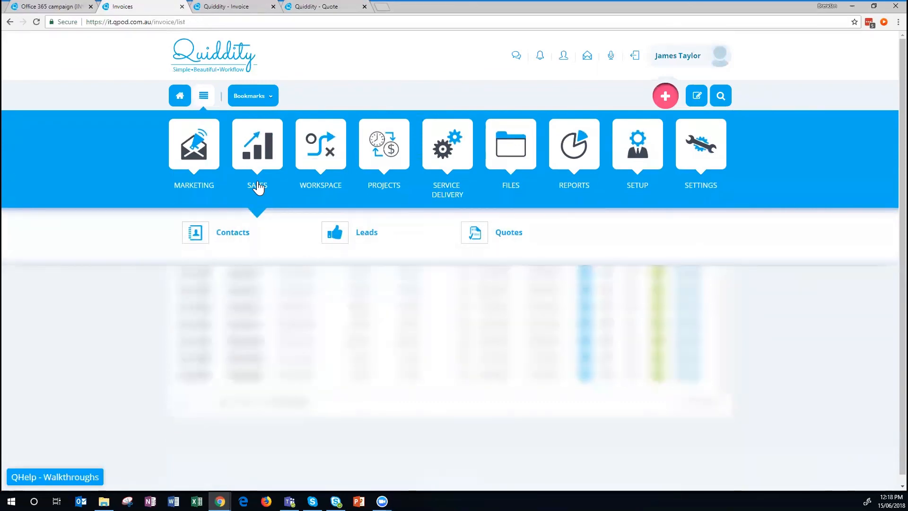
{"action": "left_click", "coordinate": [384, 189]}
{"action": "left_click", "coordinate": [233, 234]}
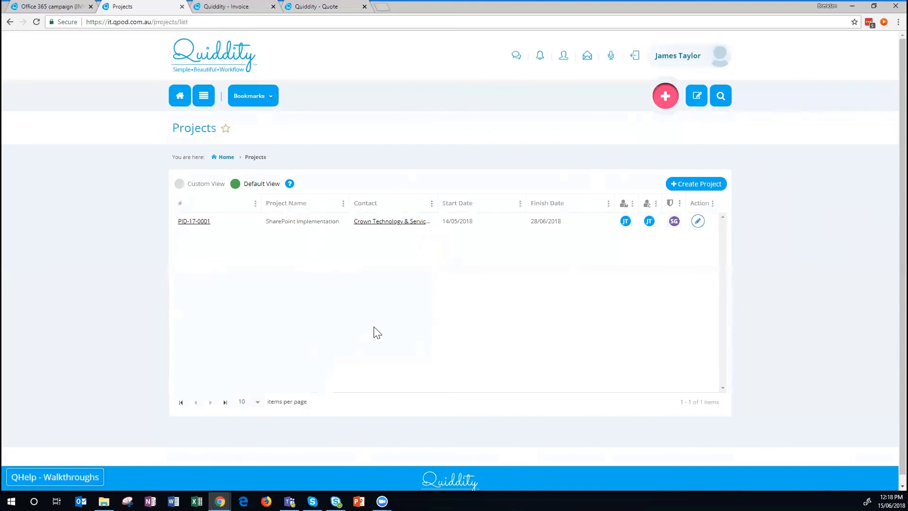
Start a new External project running from 15/6/2018 to 20/7/2018.
{"action": "left_click", "coordinate": [699, 185]}
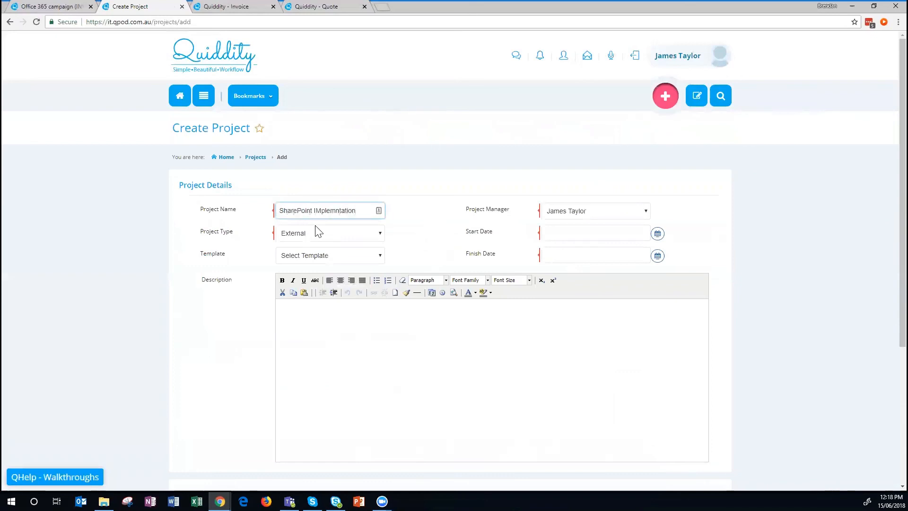
{"action": "left_click", "coordinate": [317, 231]}
{"action": "left_click", "coordinate": [316, 233]}
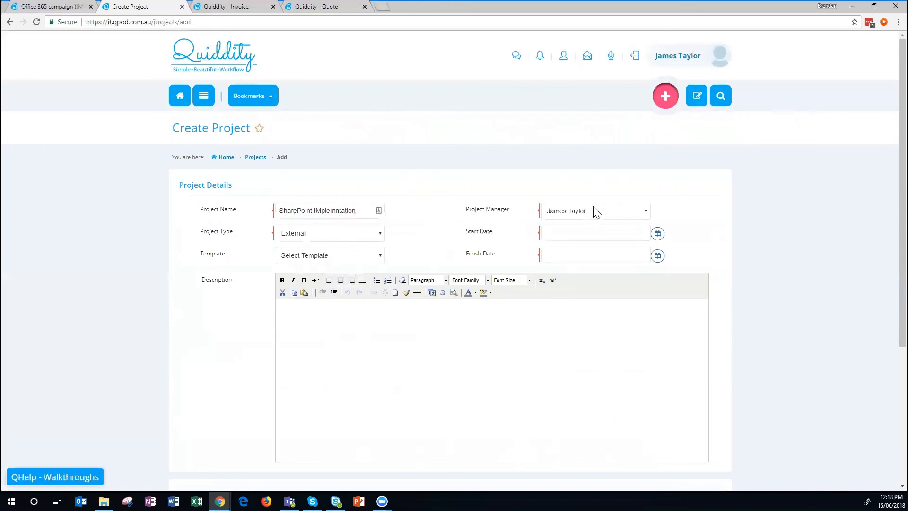
{"action": "scroll", "coordinate": [619, 213], "scroll_direction": "down", "scroll_amount": 1}
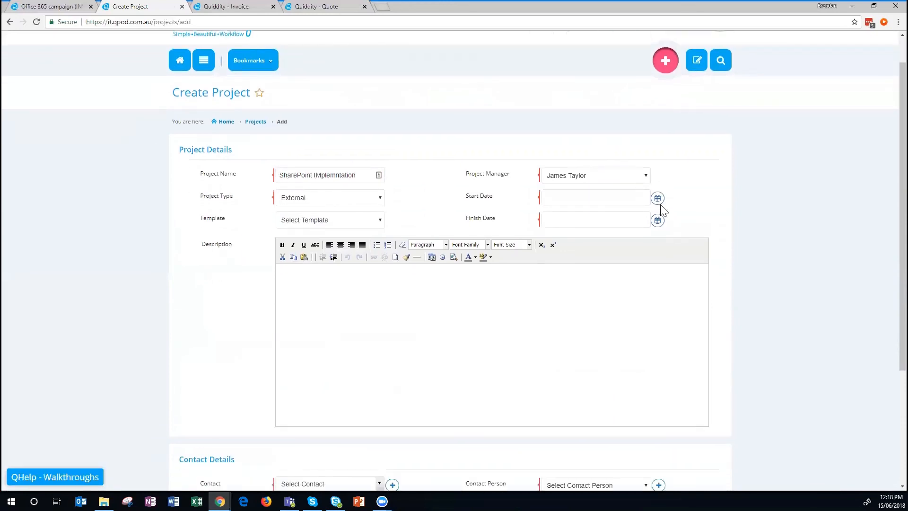
{"action": "left_click", "coordinate": [657, 199]}
{"action": "left_click", "coordinate": [620, 269]}
{"action": "left_click", "coordinate": [657, 221]}
{"action": "left_click", "coordinate": [603, 238]}
{"action": "left_click", "coordinate": [576, 237]}
{"action": "left_click", "coordinate": [575, 241]}
{"action": "left_click", "coordinate": [576, 301]}
{"action": "left_click", "coordinate": [620, 292]}
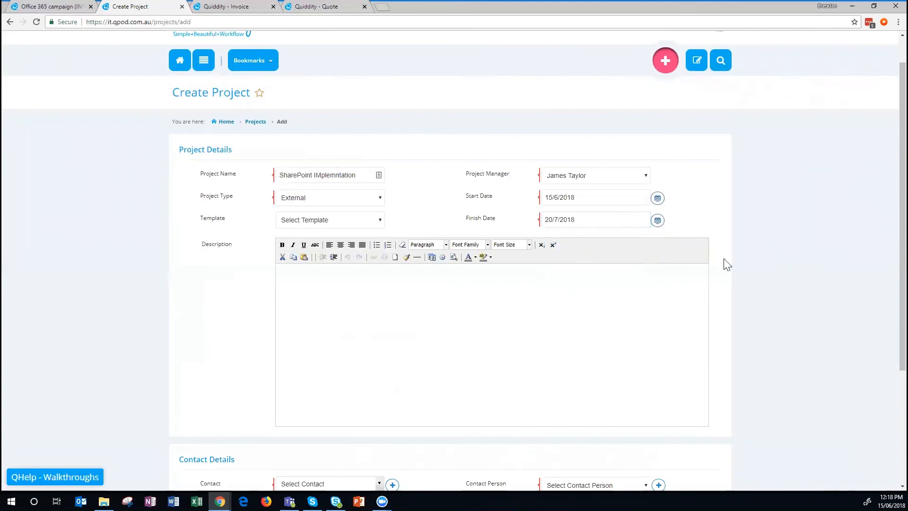
Set the project contact to Company XYZ and save the project.
{"action": "left_click", "coordinate": [635, 280]}
{"action": "scroll", "coordinate": [635, 280], "scroll_direction": "down", "scroll_amount": 3}
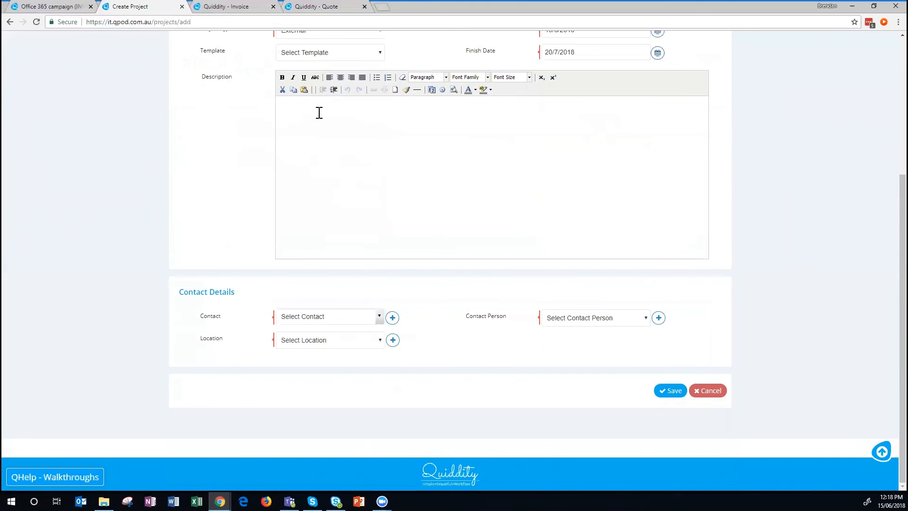
{"action": "left_click", "coordinate": [332, 316]}
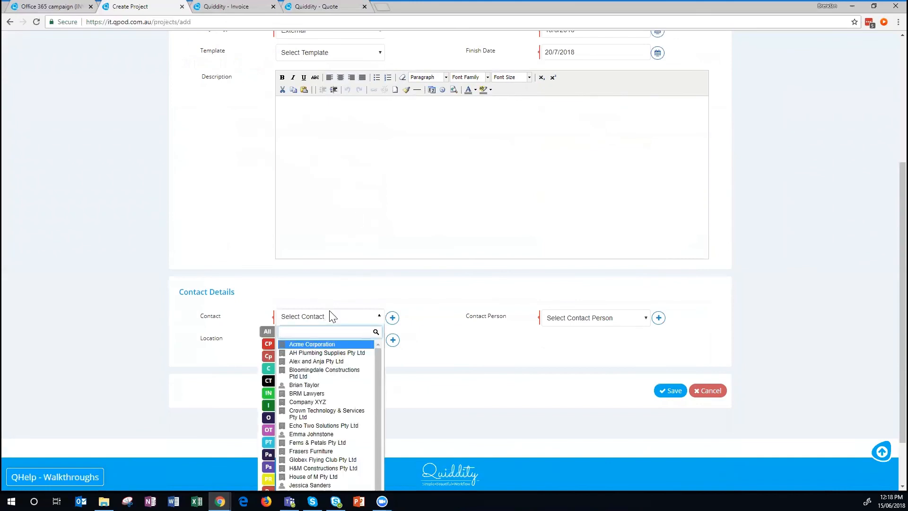
{"action": "type", "text": "xyz"}
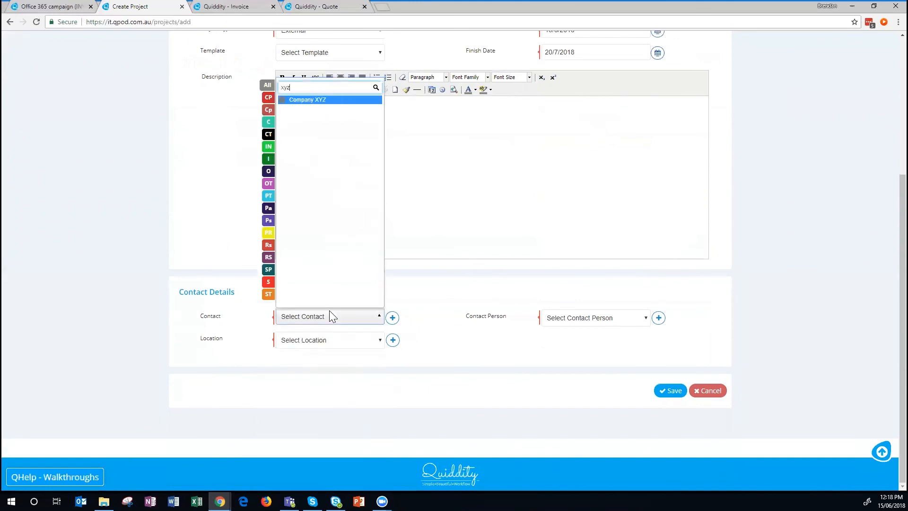
{"action": "left_click", "coordinate": [320, 100]}
{"action": "left_click", "coordinate": [669, 387]}
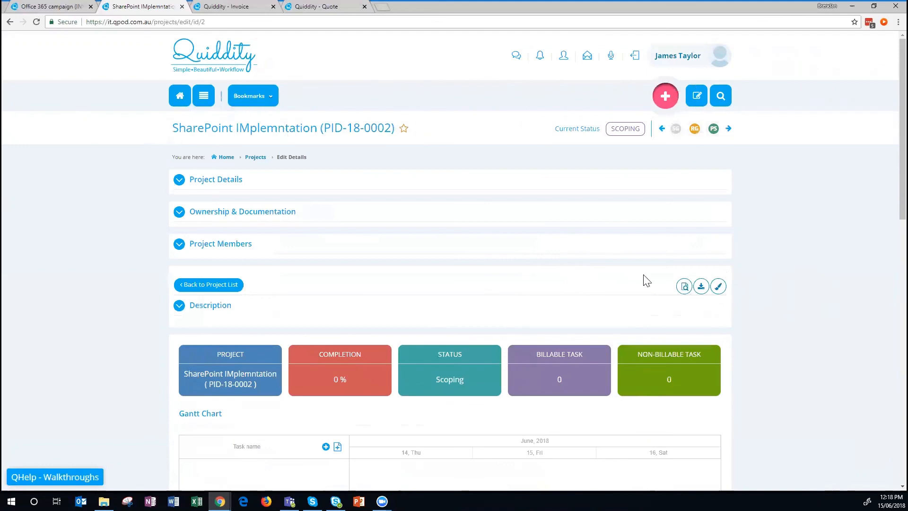
Add an employee to Project Members with the Project Manager role and save.
{"action": "scroll", "coordinate": [449, 184], "scroll_direction": "down", "scroll_amount": 4}
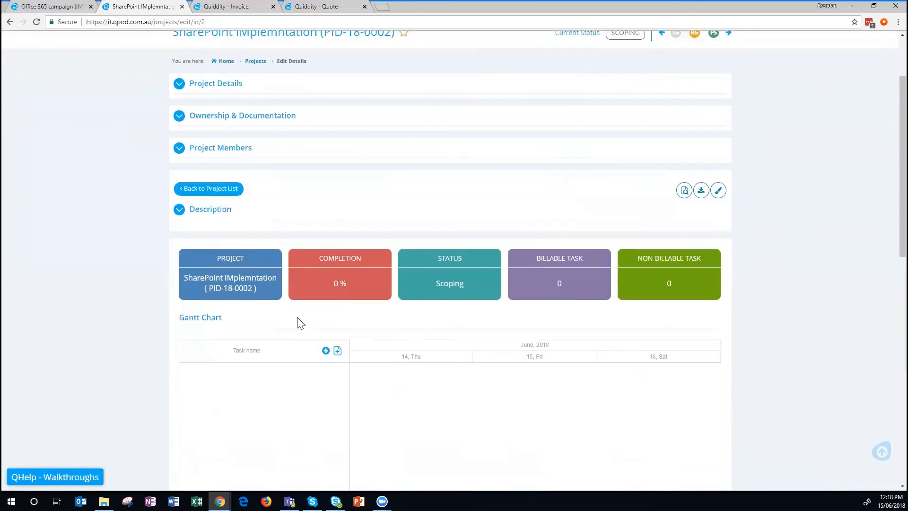
{"action": "scroll", "coordinate": [193, 155], "scroll_direction": "up", "scroll_amount": 3}
{"action": "left_click", "coordinate": [180, 162]}
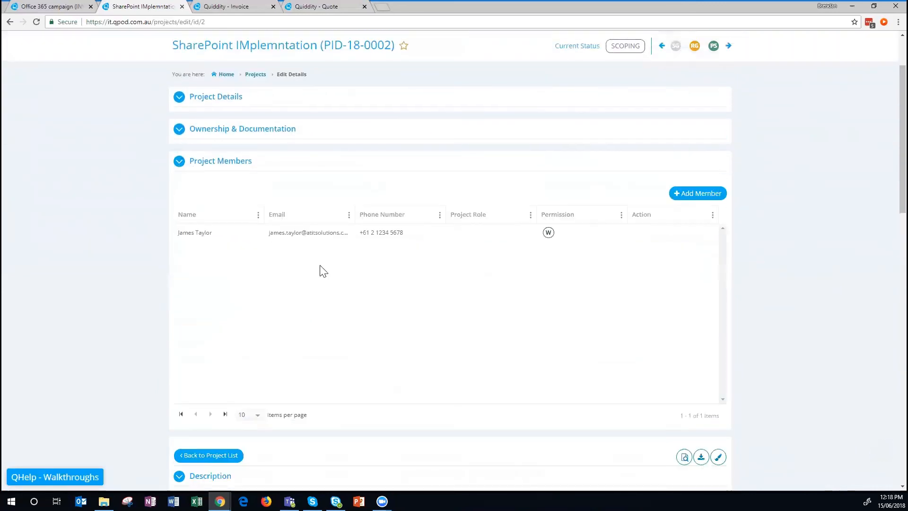
{"action": "left_click", "coordinate": [690, 198]}
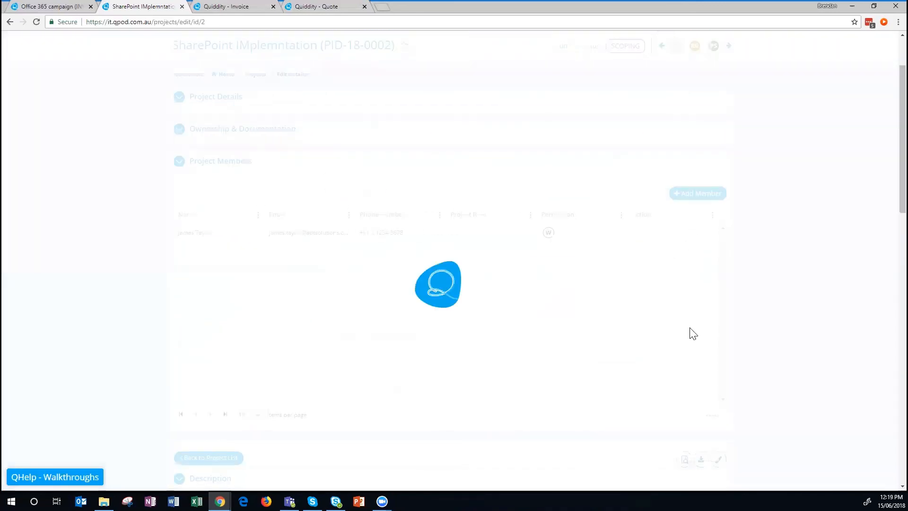
{"action": "left_click", "coordinate": [459, 213]}
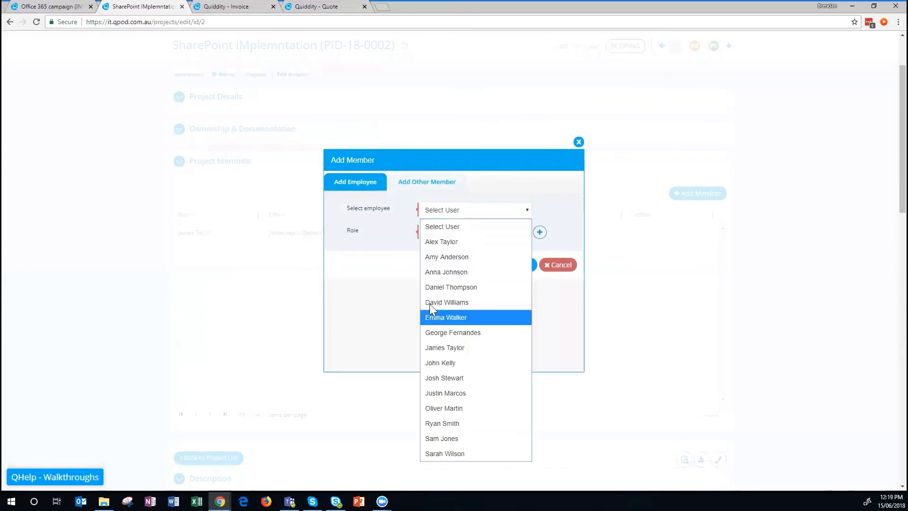
{"action": "left_click", "coordinate": [447, 285]}
{"action": "left_click", "coordinate": [440, 232]}
{"action": "left_click", "coordinate": [469, 278]}
{"action": "left_click", "coordinate": [523, 265]}
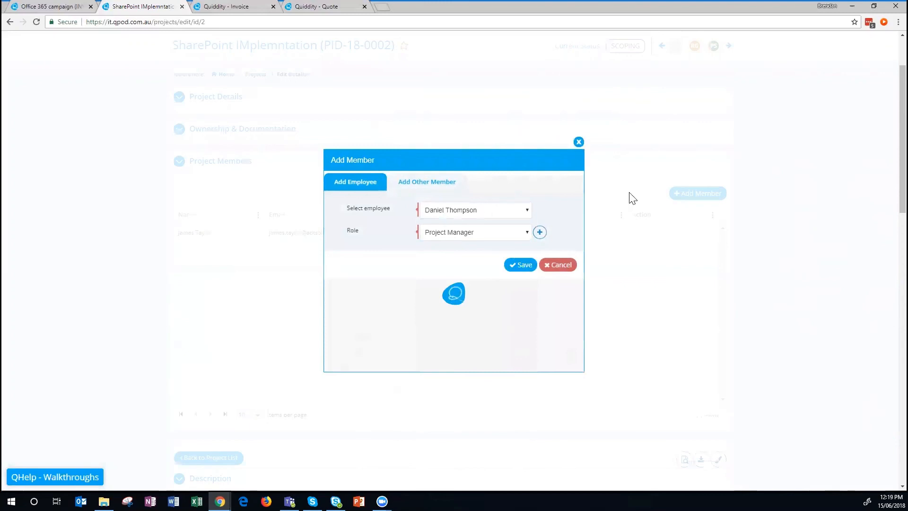
{"action": "left_click", "coordinate": [578, 143]}
{"action": "scroll", "coordinate": [471, 279], "scroll_direction": "down", "scroll_amount": 8}
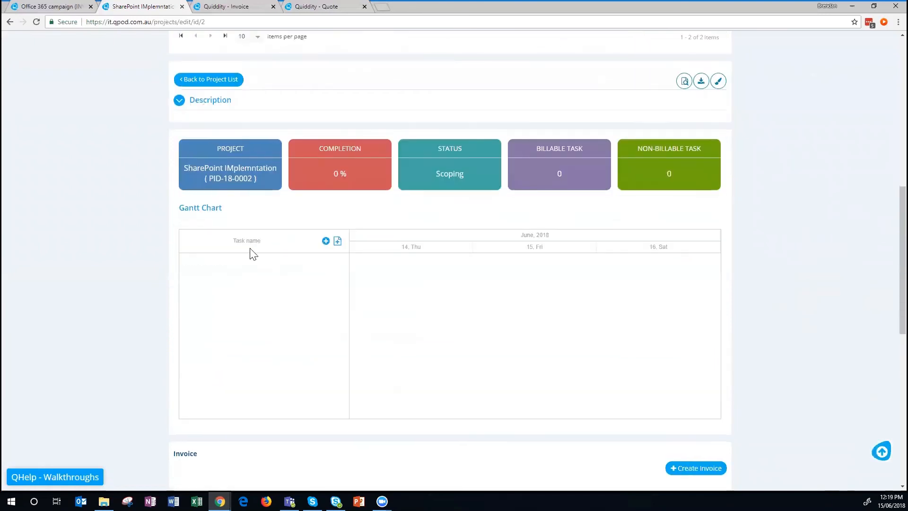
Create the Gantt task 'Kick off meeting' starting and ending 18/6/2018, and save it.
{"action": "left_click", "coordinate": [326, 240]}
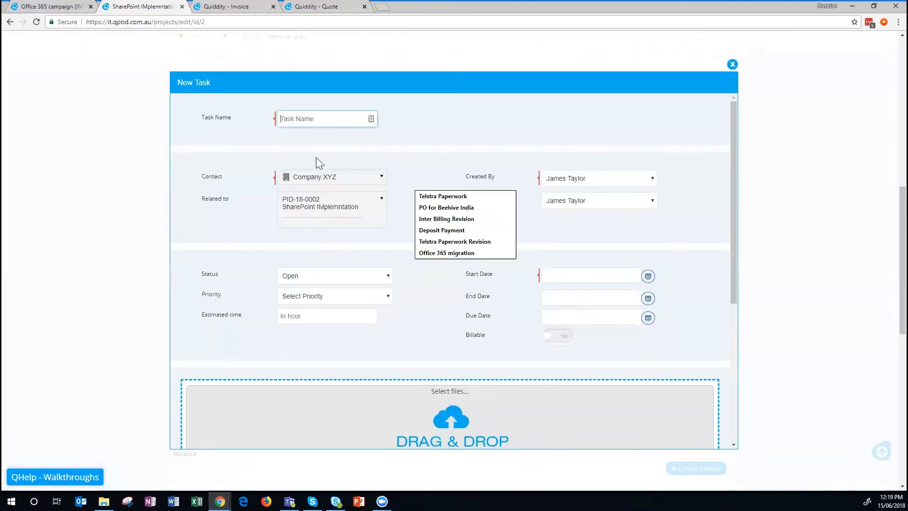
{"action": "type", "text": "Kick"}
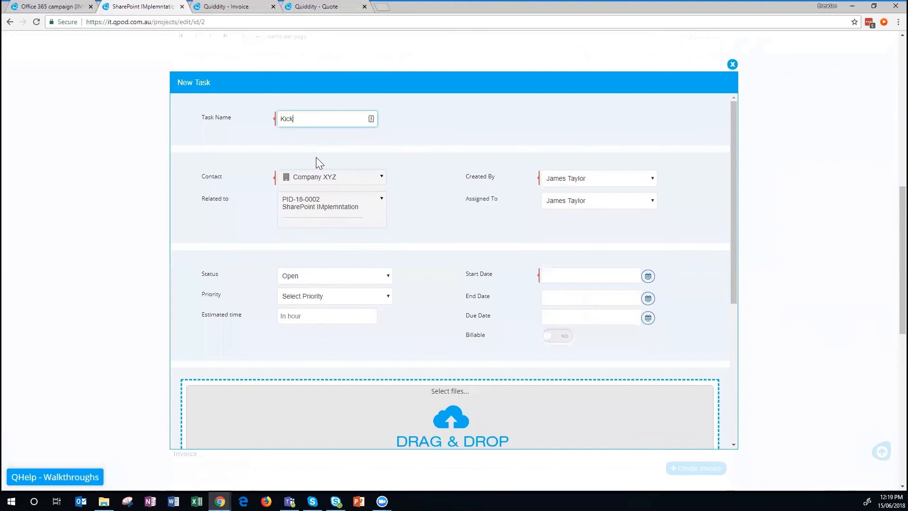
{"action": "type", "text": " off meeting"}
{"action": "left_click", "coordinate": [633, 278]}
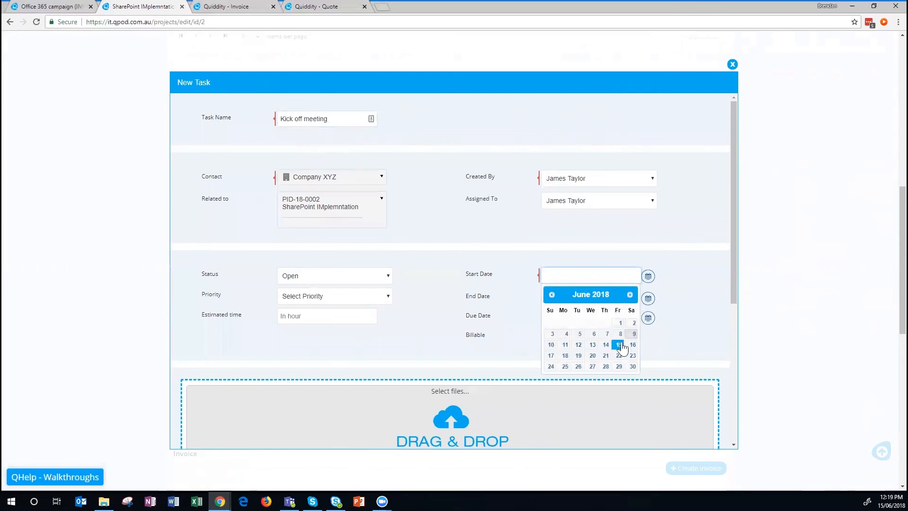
{"action": "left_click", "coordinate": [569, 356]}
{"action": "left_click", "coordinate": [648, 300]}
{"action": "left_click", "coordinate": [566, 379]}
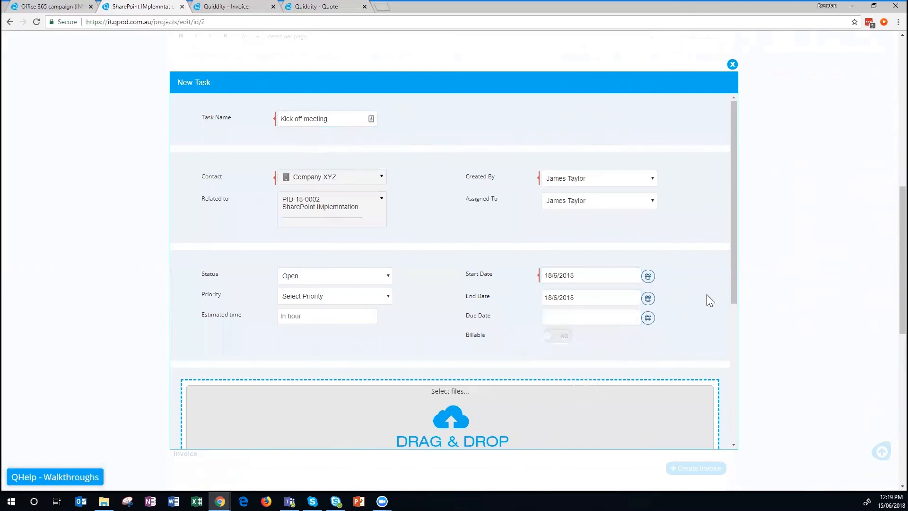
{"action": "scroll", "coordinate": [691, 318], "scroll_direction": "down", "scroll_amount": 3}
{"action": "scroll", "coordinate": [678, 385], "scroll_direction": "down", "scroll_amount": 3}
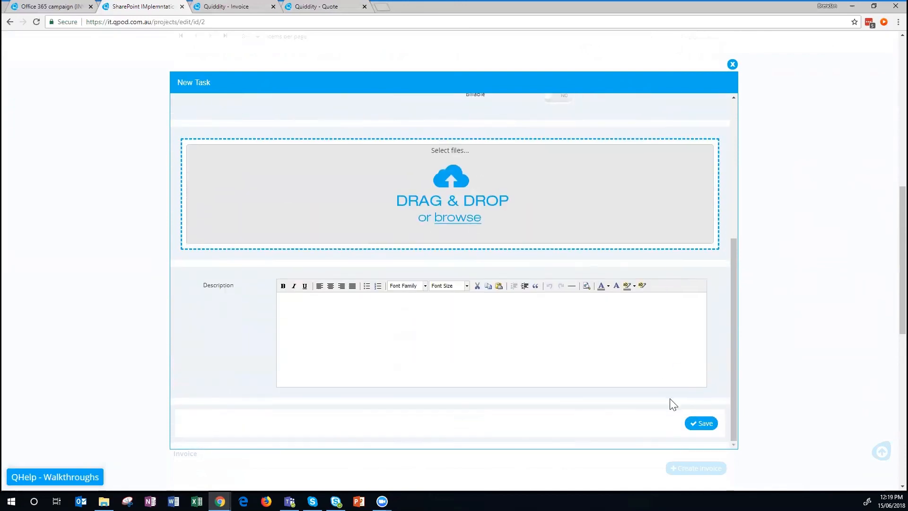
{"action": "left_click", "coordinate": [693, 423]}
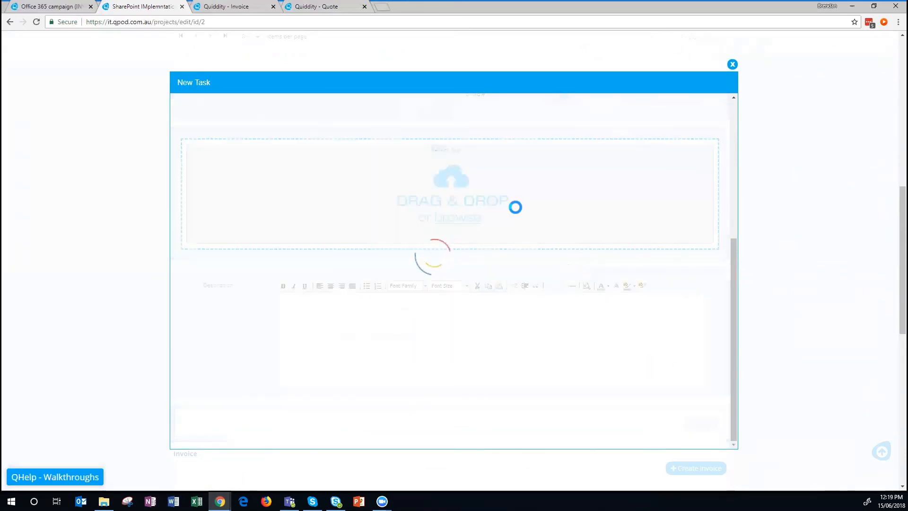
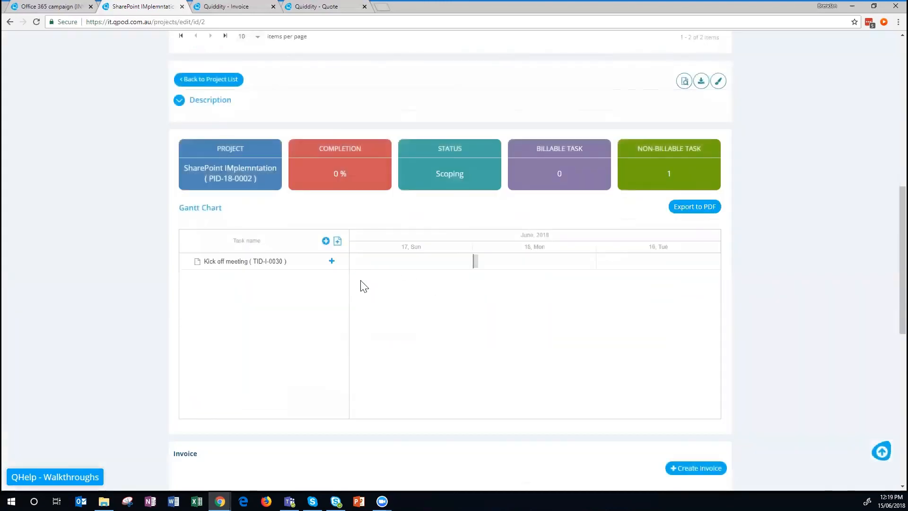
Add a sub-task named 'Create presenation' under the Kick off meeting.
{"action": "left_click", "coordinate": [332, 261]}
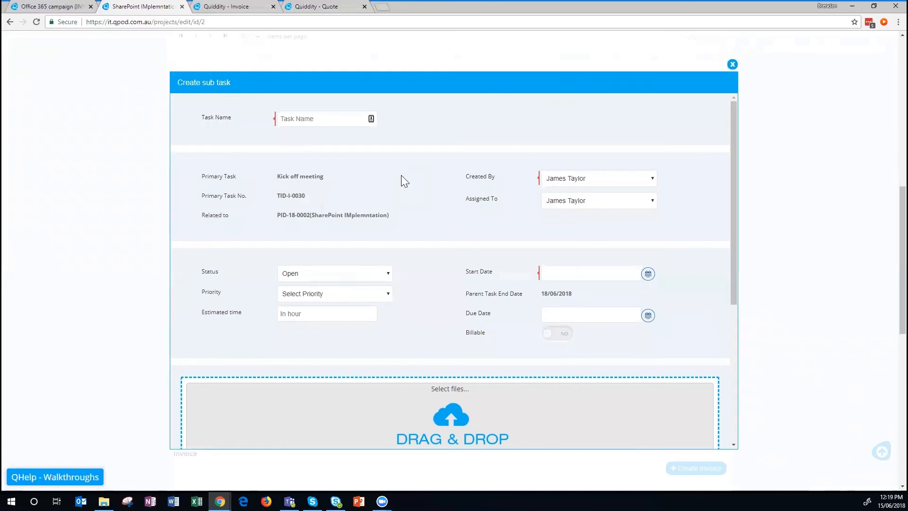
{"action": "left_click", "coordinate": [305, 117]}
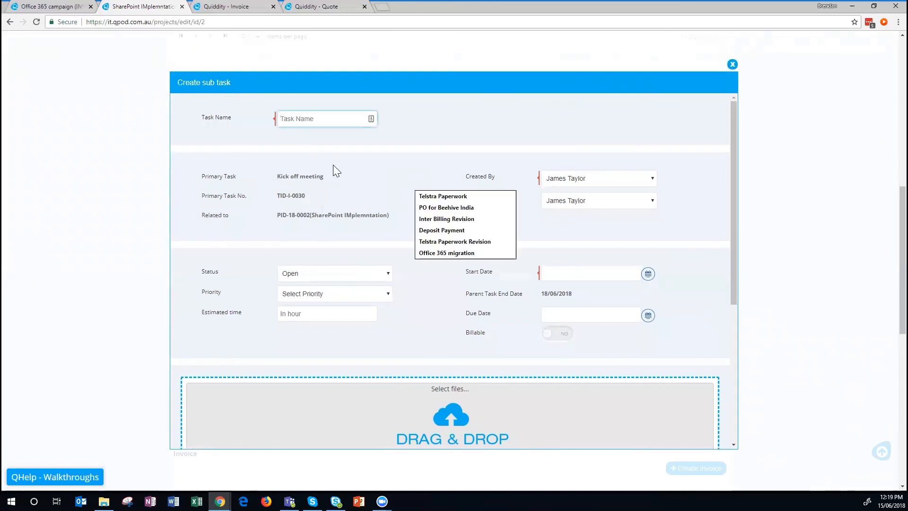
{"action": "type", "text": "Createn"}
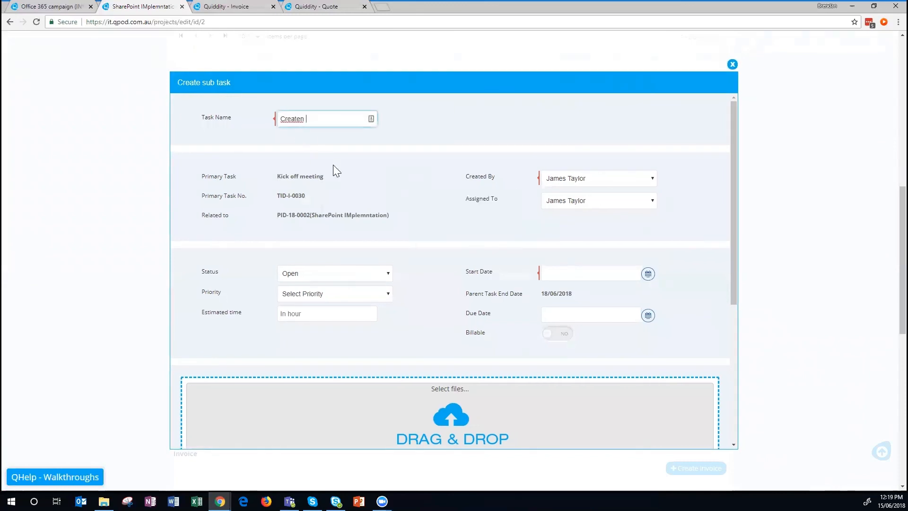
{"action": "key", "text": "BackSpace"}
{"action": "key", "text": "BackSpace"}
{"action": "type", "text": "presenation"}
Assign the sub-task to another team member with start date 15 June 2018, and save it.
{"action": "left_click", "coordinate": [599, 204]}
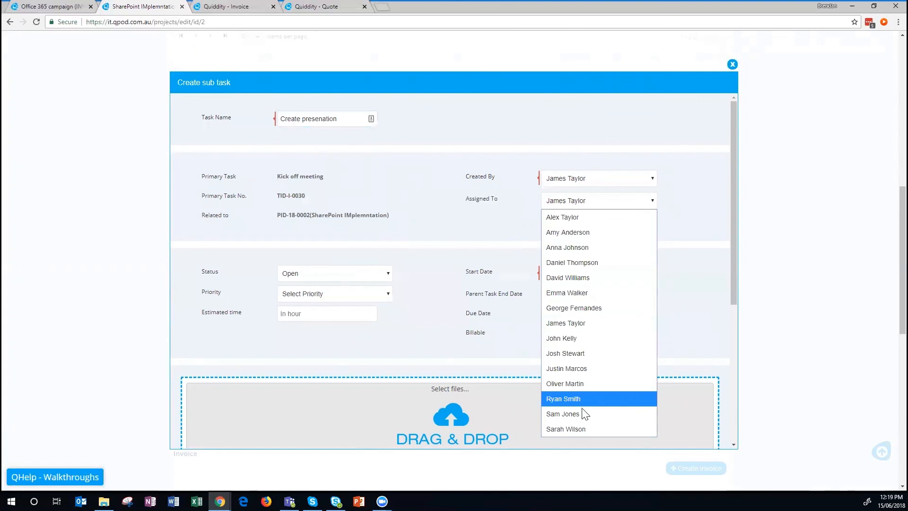
{"action": "left_click", "coordinate": [585, 399]}
{"action": "left_click", "coordinate": [647, 275]}
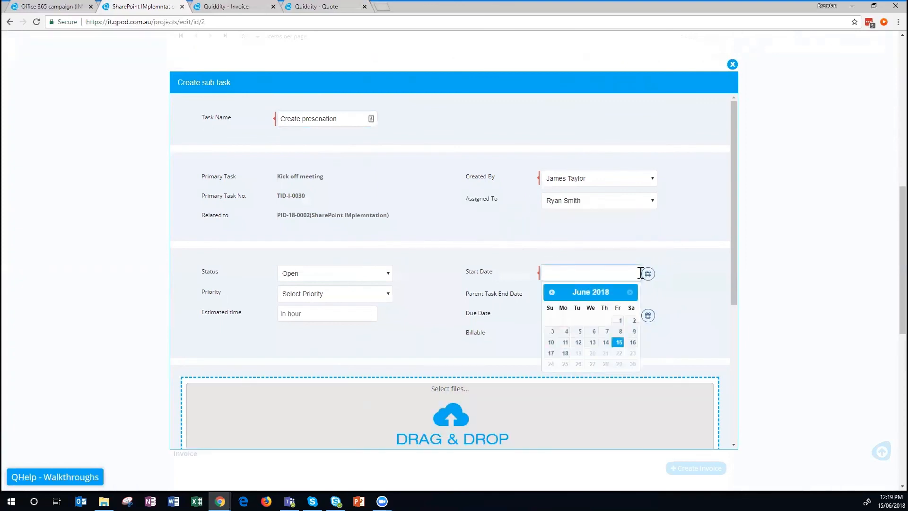
{"action": "left_click", "coordinate": [619, 343]}
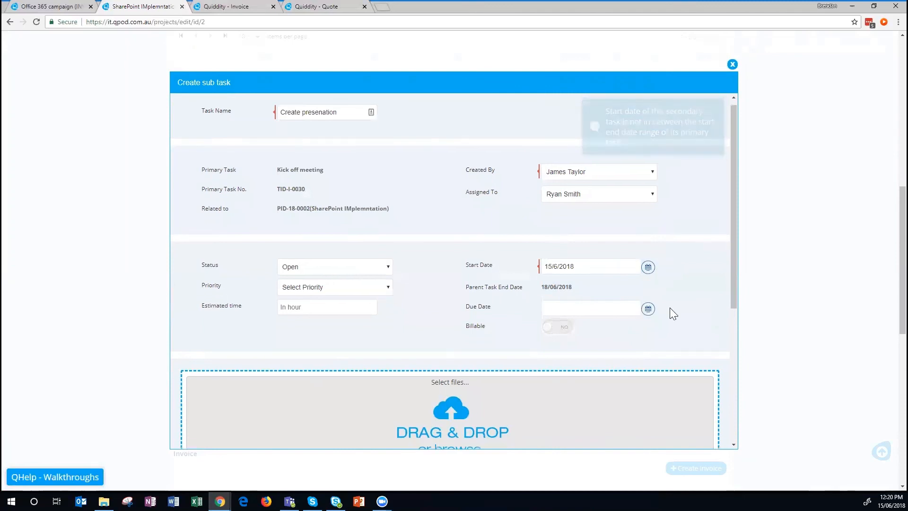
{"action": "scroll", "coordinate": [668, 312], "scroll_direction": "down", "scroll_amount": 5}
{"action": "left_click", "coordinate": [700, 424]}
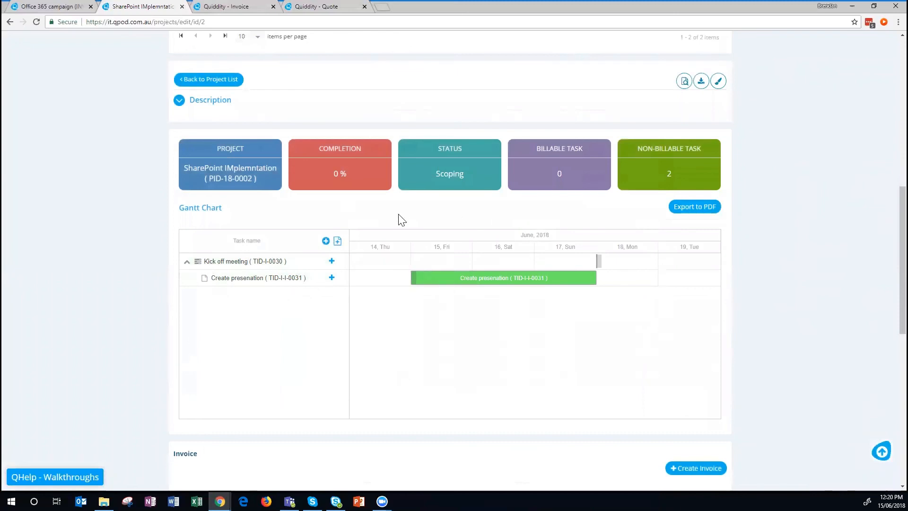
Extend the Kick off meeting bar on the Gantt chart through 18 June.
{"action": "mouse_move", "coordinate": [598, 278]}
{"action": "left_click_drag", "start_coordinate": [598, 278], "coordinate": [412, 259]}
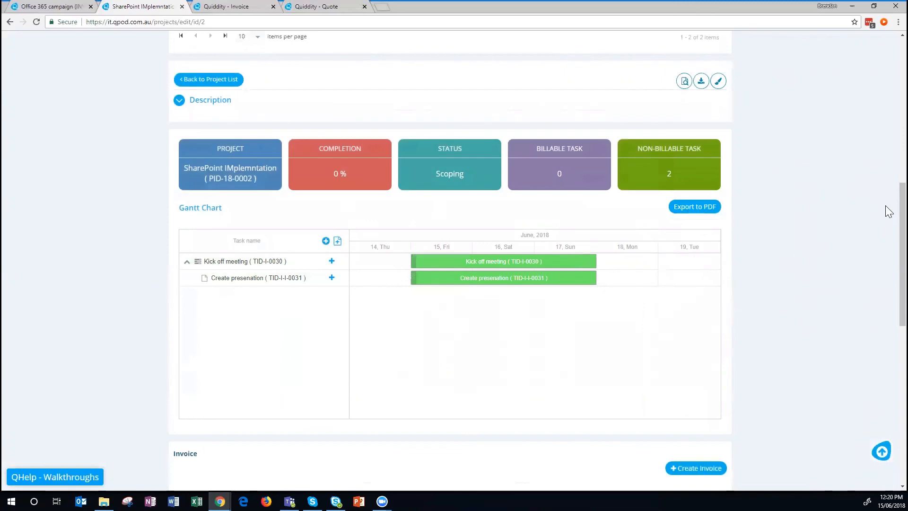
{"action": "scroll", "coordinate": [885, 199], "scroll_direction": "up", "scroll_amount": 8}
{"action": "scroll", "coordinate": [884, 67], "scroll_direction": "up", "scroll_amount": 2}
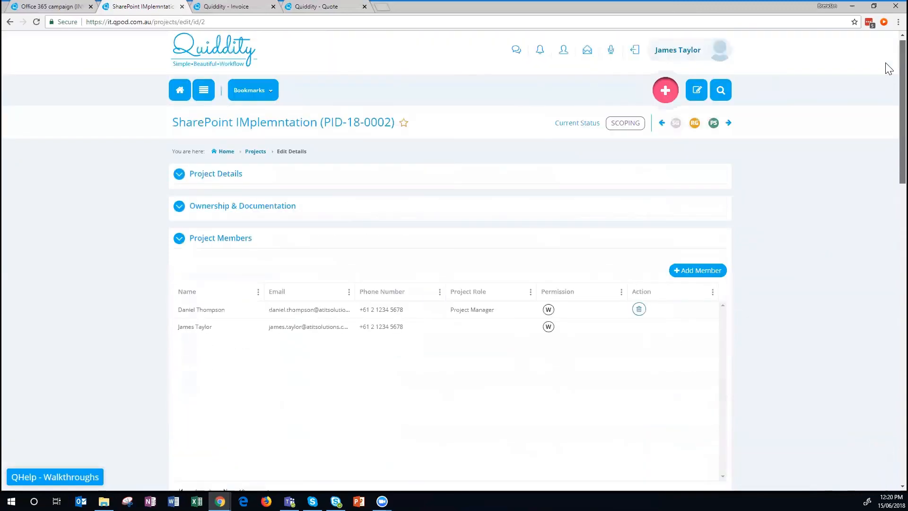
{"action": "scroll", "coordinate": [885, 98], "scroll_direction": "down", "scroll_amount": 4}
{"action": "scroll", "coordinate": [888, 130], "scroll_direction": "down", "scroll_amount": 10}
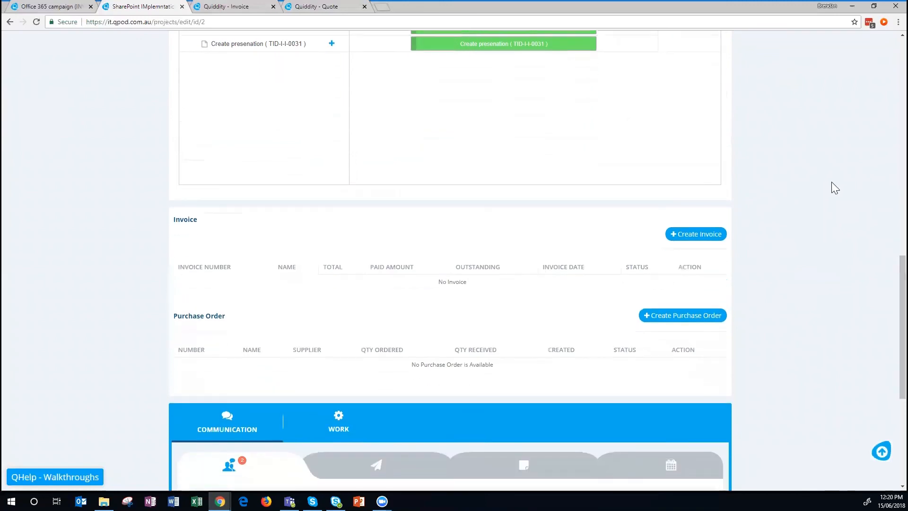
Check the Communication feed entry logging Kick off meeting dates 2018-06-15 to 2018-06-18.
{"action": "left_click_drag", "start_coordinate": [175, 220], "coordinate": [239, 227]}
{"action": "left_click", "coordinate": [804, 285]}
{"action": "scroll", "coordinate": [586, 283], "scroll_direction": "up", "scroll_amount": 4}
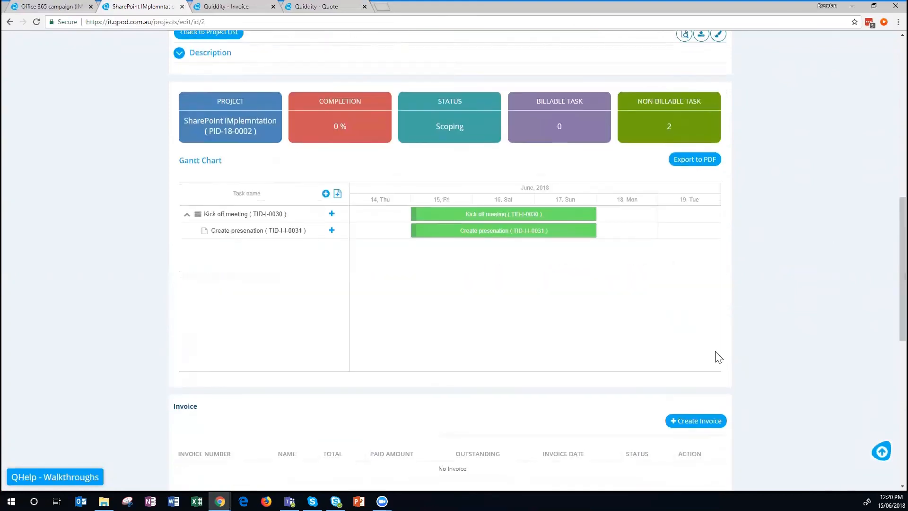
{"action": "scroll", "coordinate": [665, 331], "scroll_direction": "down", "scroll_amount": 3}
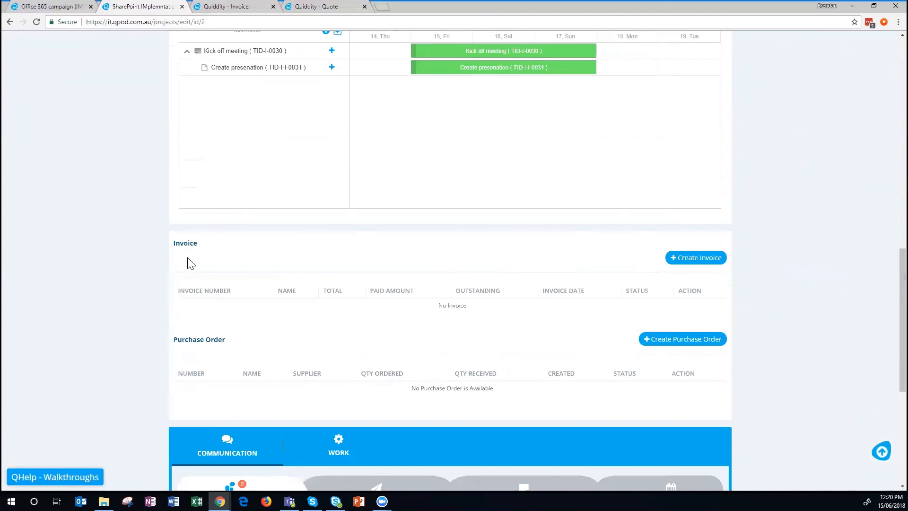
{"action": "scroll", "coordinate": [796, 254], "scroll_direction": "up", "scroll_amount": 10}
{"action": "scroll", "coordinate": [785, 254], "scroll_direction": "down", "scroll_amount": 12}
{"action": "scroll", "coordinate": [784, 247], "scroll_direction": "down", "scroll_amount": 5}
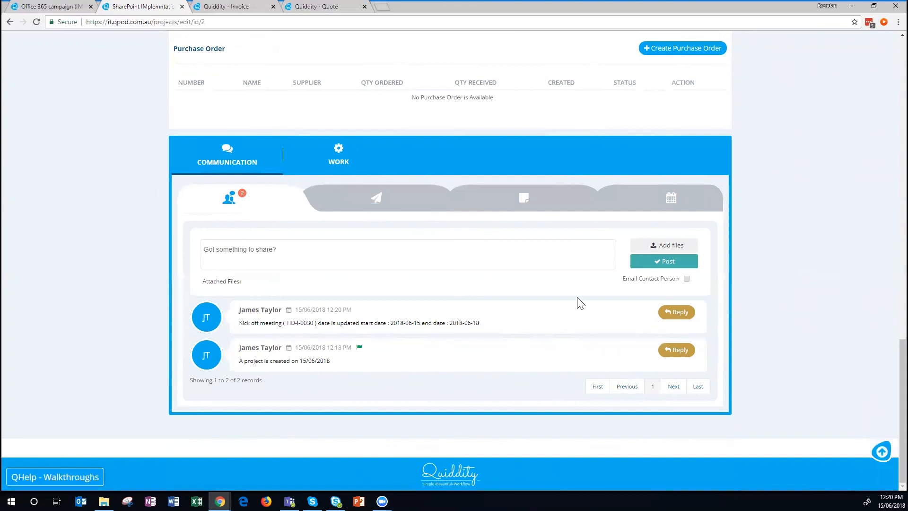
Start a Log Work entry on the Work tab running from 12:20 to 13:20.
{"action": "left_click", "coordinate": [338, 156]}
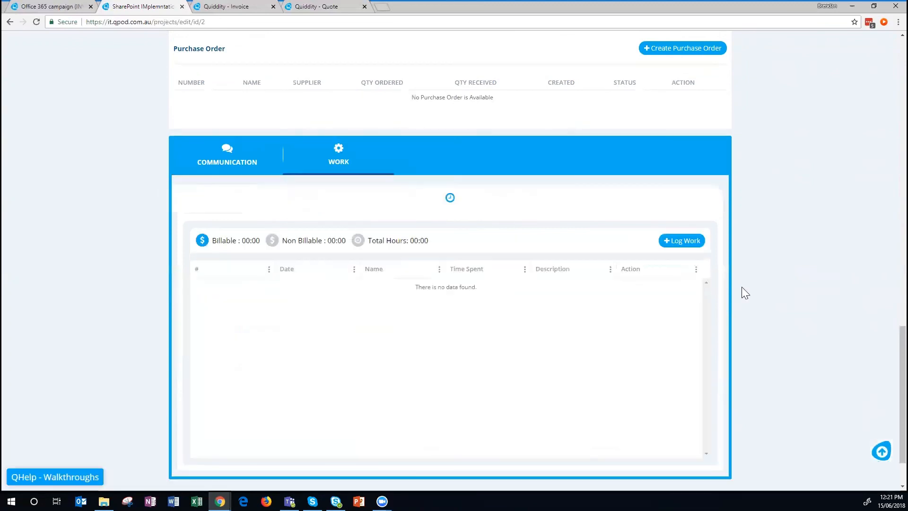
{"action": "left_click", "coordinate": [678, 248]}
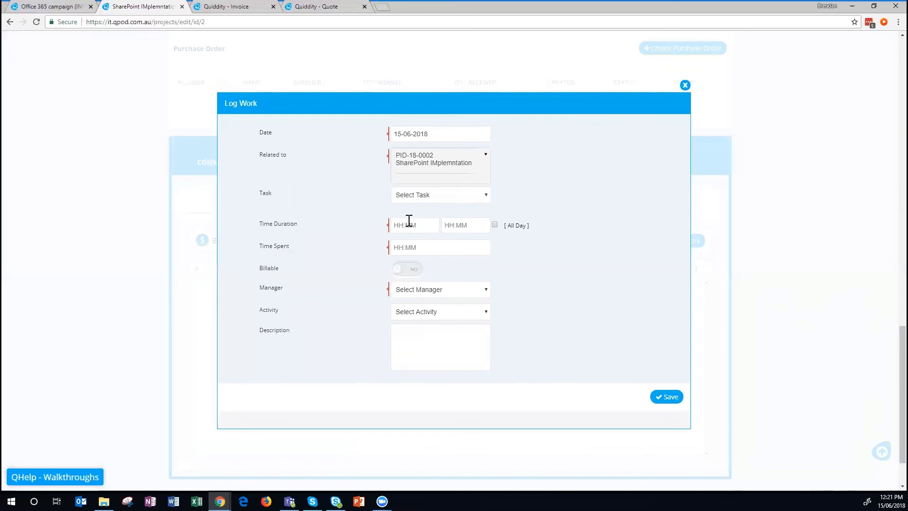
{"action": "left_click", "coordinate": [398, 232]}
{"action": "left_click", "coordinate": [412, 278]}
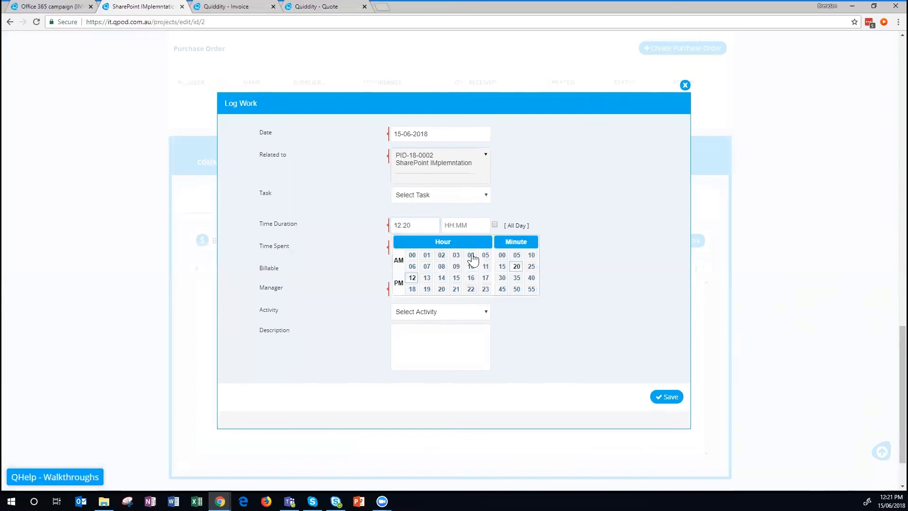
{"action": "left_click", "coordinate": [467, 225]}
{"action": "left_click", "coordinate": [477, 277]}
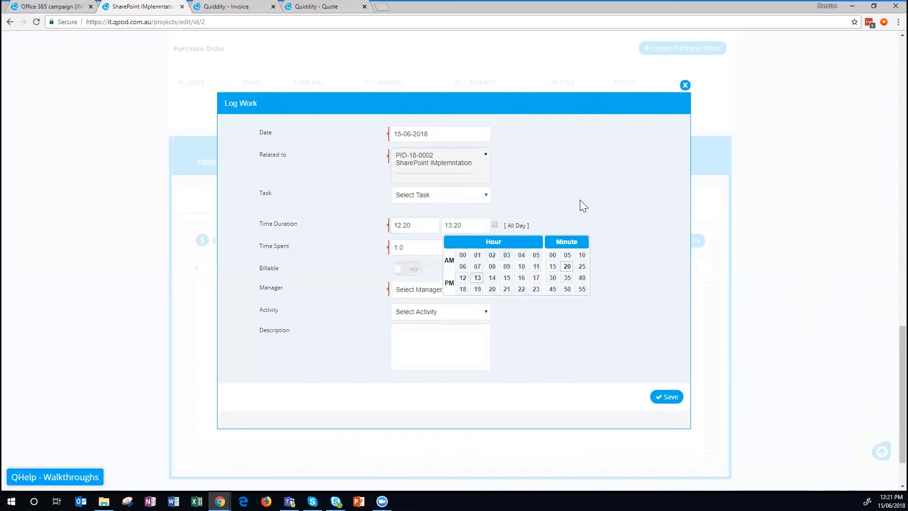
{"action": "left_click", "coordinate": [582, 204]}
Choose the manager, Post Sales activity and Create presenation task, then save the entry.
{"action": "left_click", "coordinate": [403, 273]}
{"action": "left_click", "coordinate": [419, 291]}
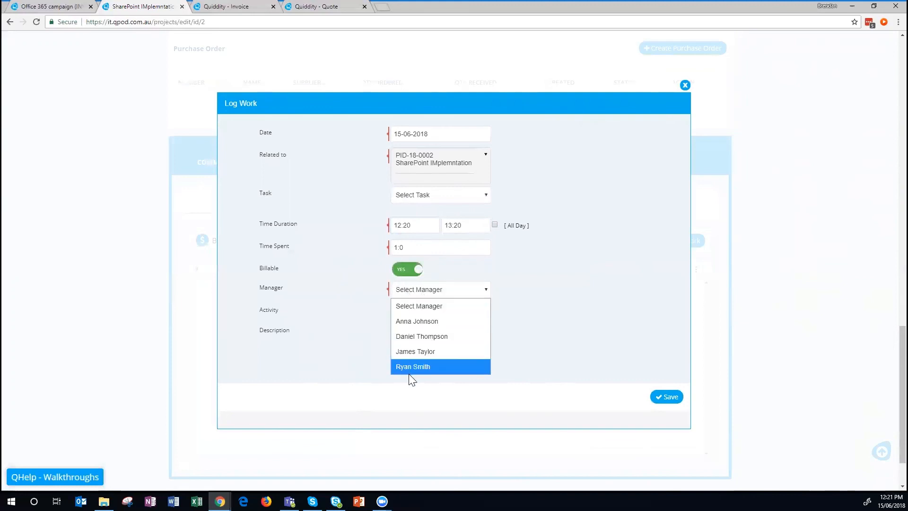
{"action": "left_click", "coordinate": [443, 353]}
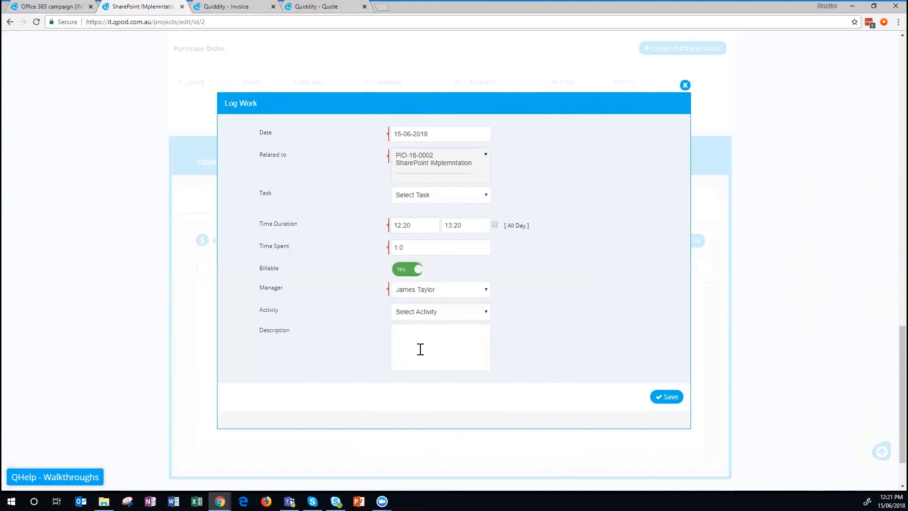
{"action": "left_click", "coordinate": [423, 317]}
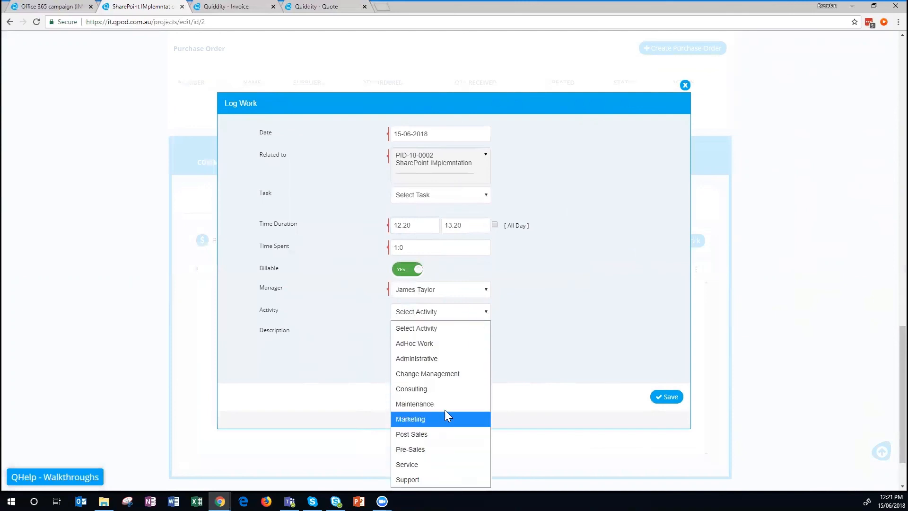
{"action": "left_click", "coordinate": [424, 434]}
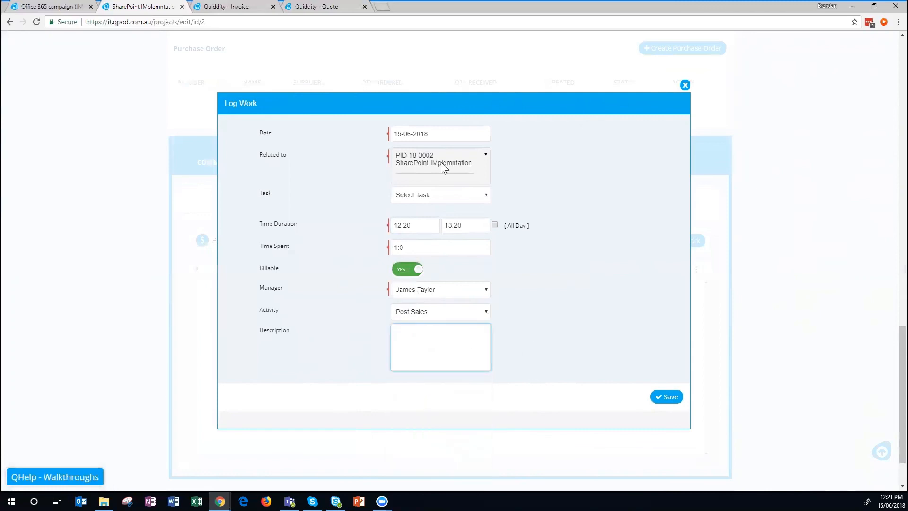
{"action": "left_click", "coordinate": [430, 197]}
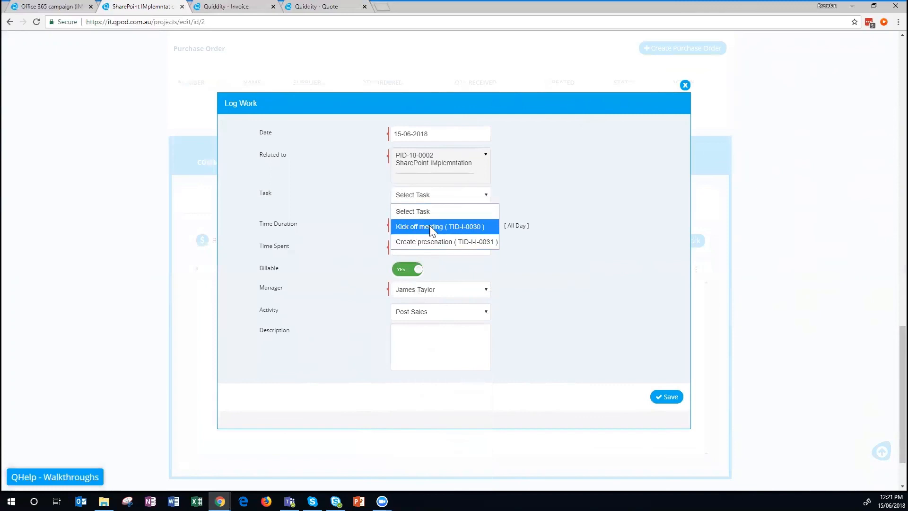
{"action": "left_click", "coordinate": [437, 242]}
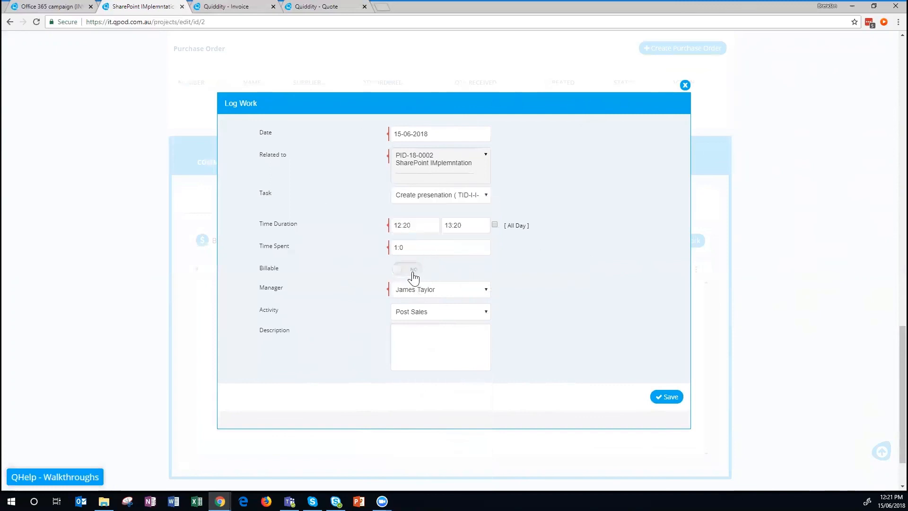
{"action": "left_click", "coordinate": [659, 397]}
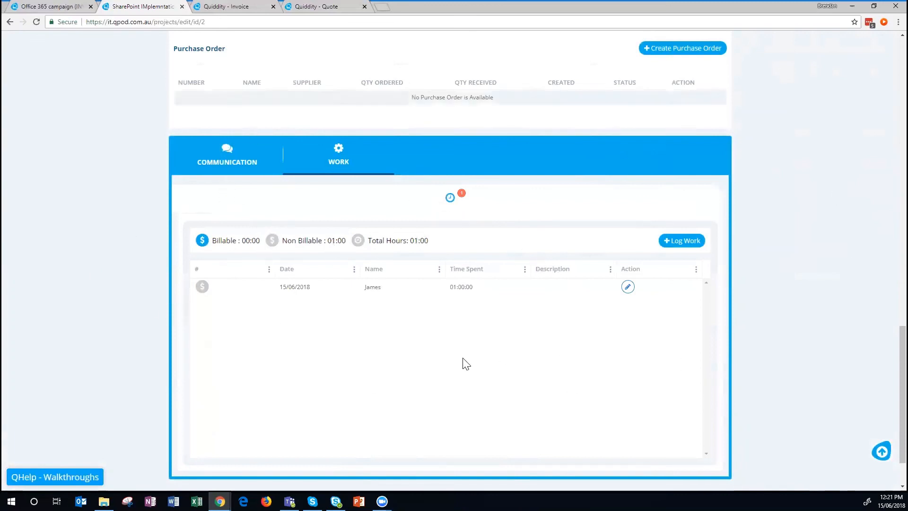
Open the Reports panel from the main navigation menu.
{"action": "scroll", "coordinate": [768, 293], "scroll_direction": "up", "scroll_amount": 15}
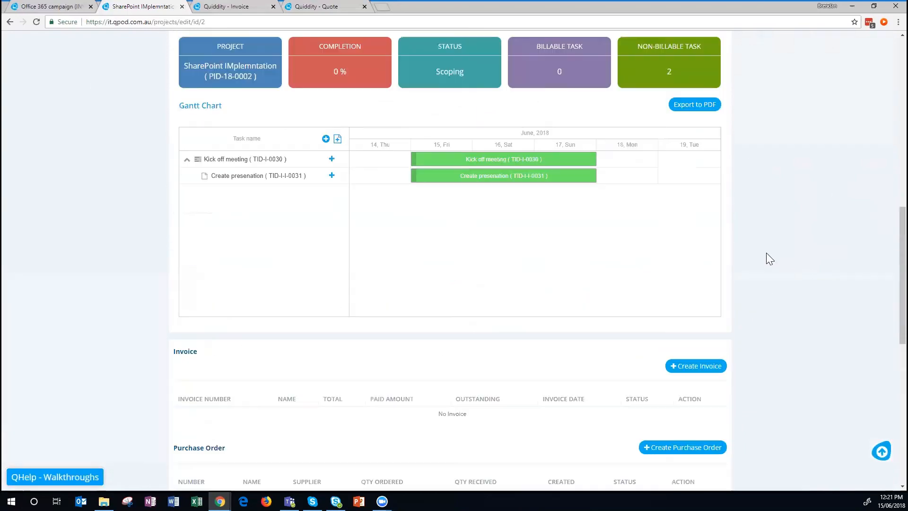
{"action": "scroll", "coordinate": [804, 208], "scroll_direction": "up", "scroll_amount": 1}
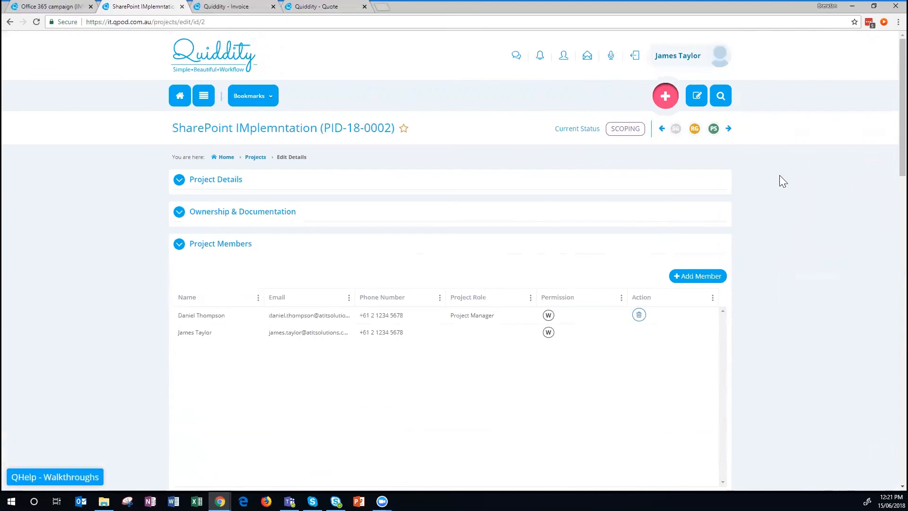
{"action": "left_click", "coordinate": [203, 97]}
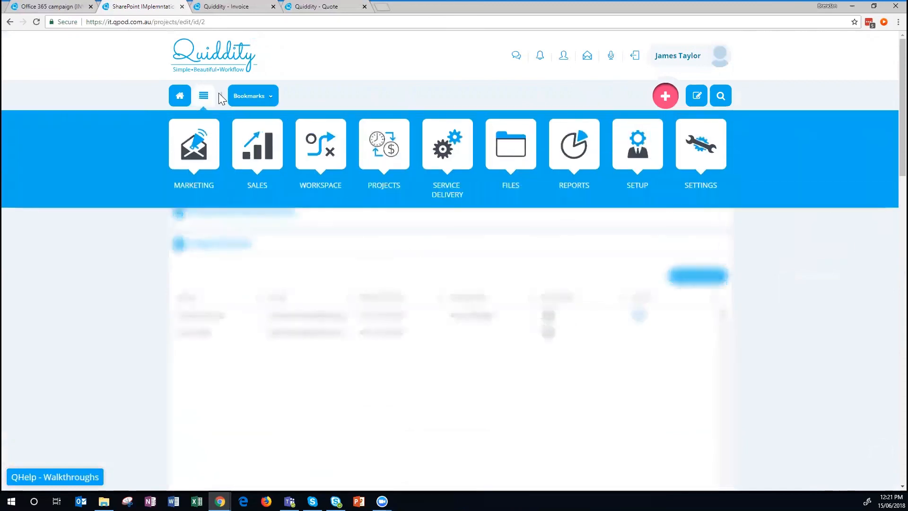
{"action": "left_click", "coordinate": [577, 180]}
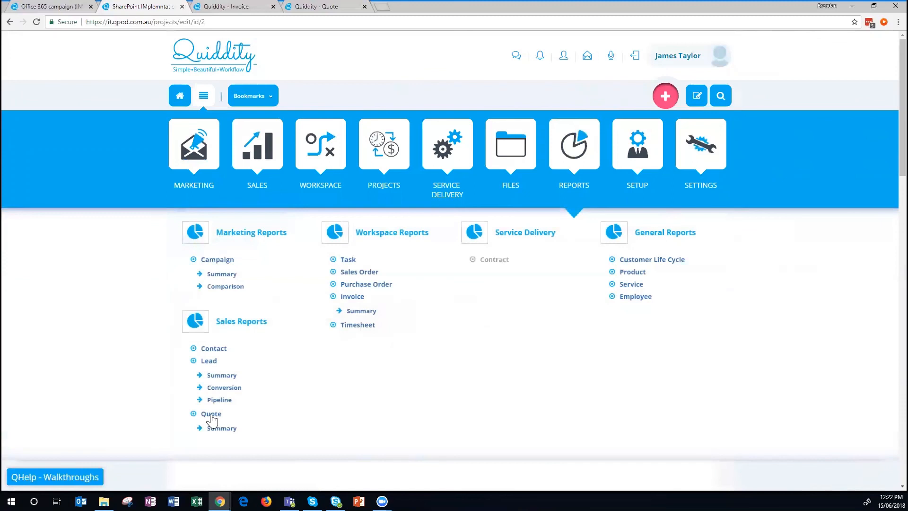
Open the Sales Quote Summary report filtered to the last 7 days.
{"action": "left_click", "coordinate": [222, 428]}
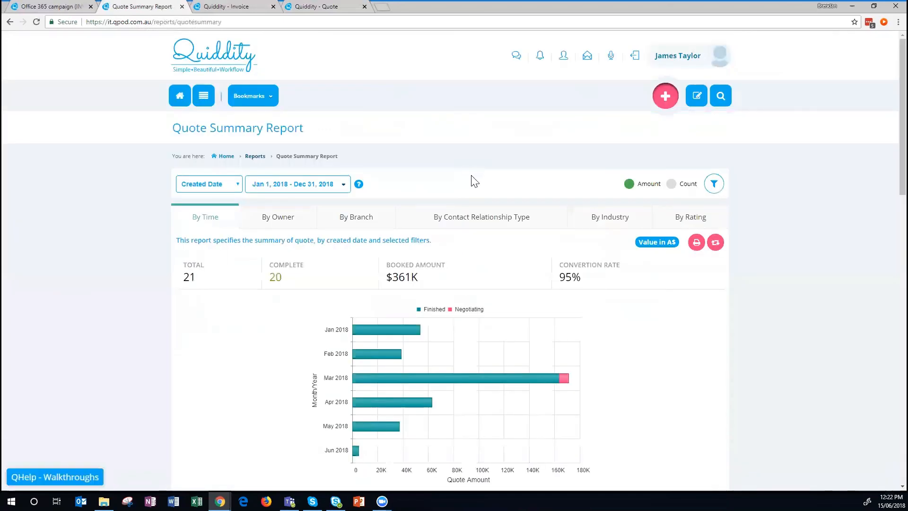
{"action": "scroll", "coordinate": [474, 181], "scroll_direction": "down", "scroll_amount": 1}
{"action": "scroll", "coordinate": [474, 181], "scroll_direction": "down", "scroll_amount": 6}
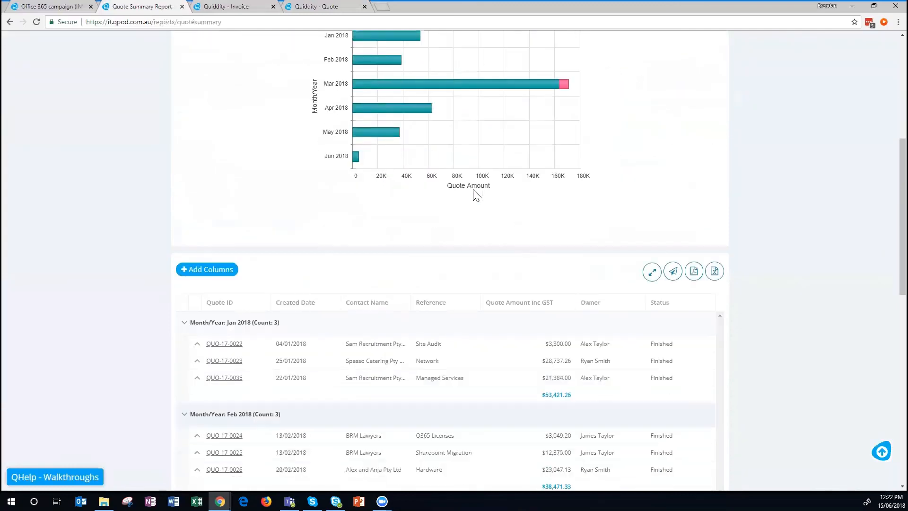
{"action": "scroll", "coordinate": [488, 306], "scroll_direction": "up", "scroll_amount": 7}
{"action": "left_click", "coordinate": [265, 186]}
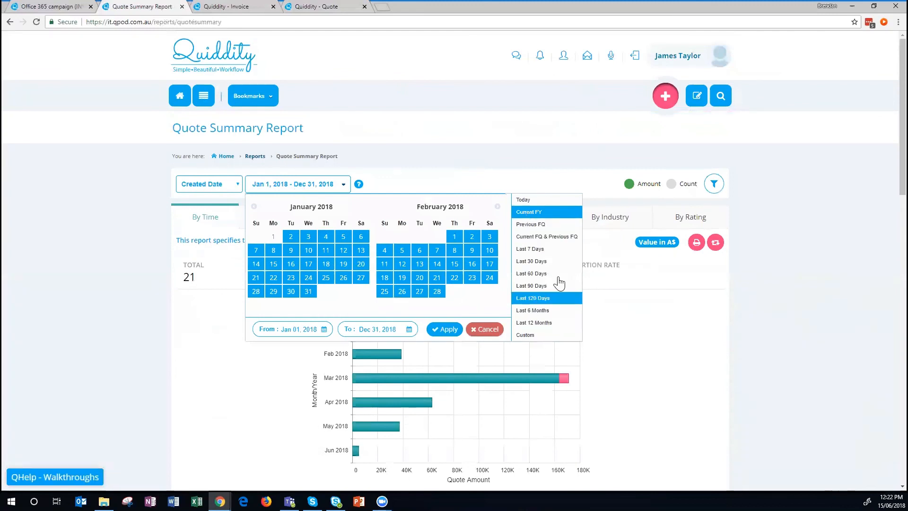
{"action": "left_click", "coordinate": [530, 249]}
{"action": "left_click", "coordinate": [444, 329]}
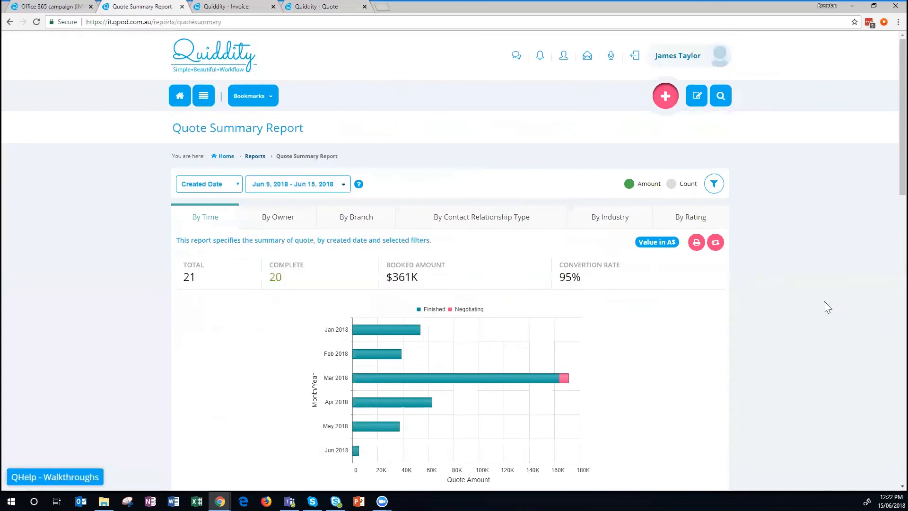
Review the new $4,950.00 quote's amount, owner and status, then return to the Dashboard.
{"action": "scroll", "coordinate": [647, 298], "scroll_direction": "down", "scroll_amount": 7}
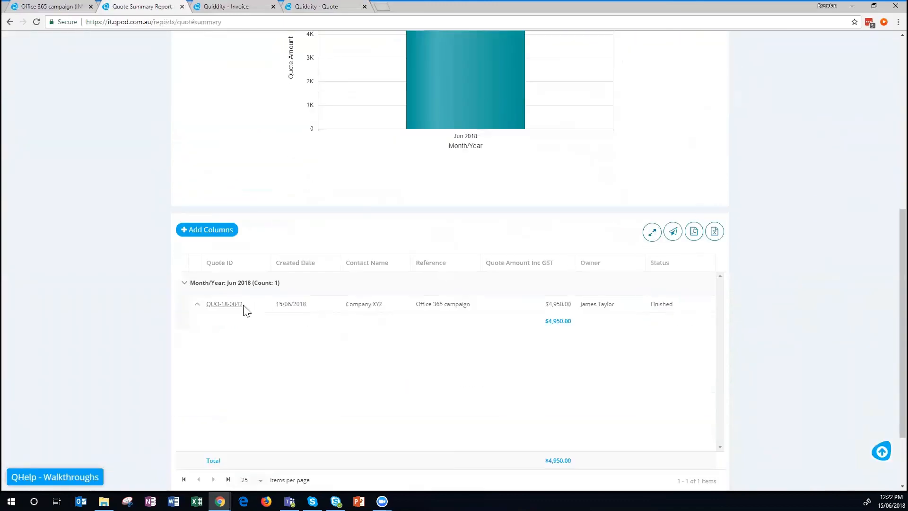
{"action": "left_click_drag", "start_coordinate": [358, 305], "coordinate": [383, 305]}
{"action": "left_click_drag", "start_coordinate": [552, 304], "coordinate": [675, 304]}
{"action": "left_click", "coordinate": [675, 304]}
{"action": "scroll", "coordinate": [733, 379], "scroll_direction": "down", "scroll_amount": 2}
{"action": "scroll", "coordinate": [718, 297], "scroll_direction": "up", "scroll_amount": 9}
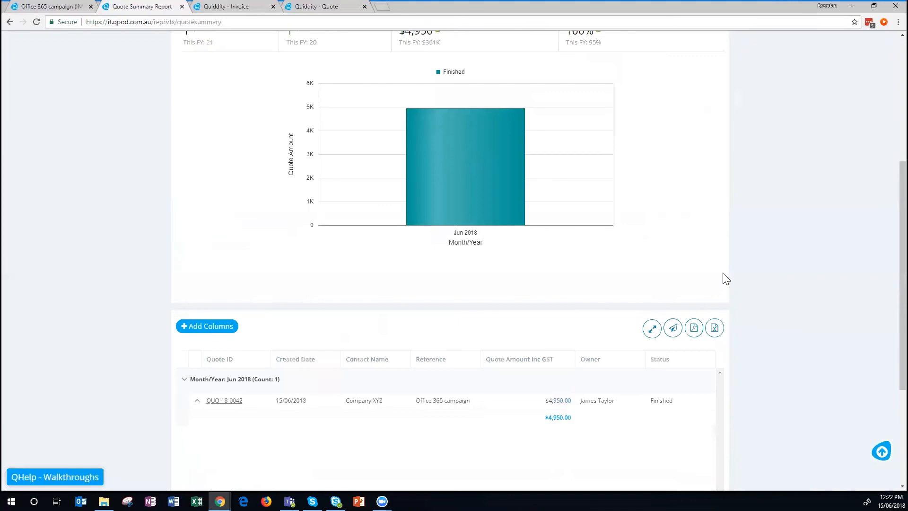
{"action": "left_click", "coordinate": [179, 95]}
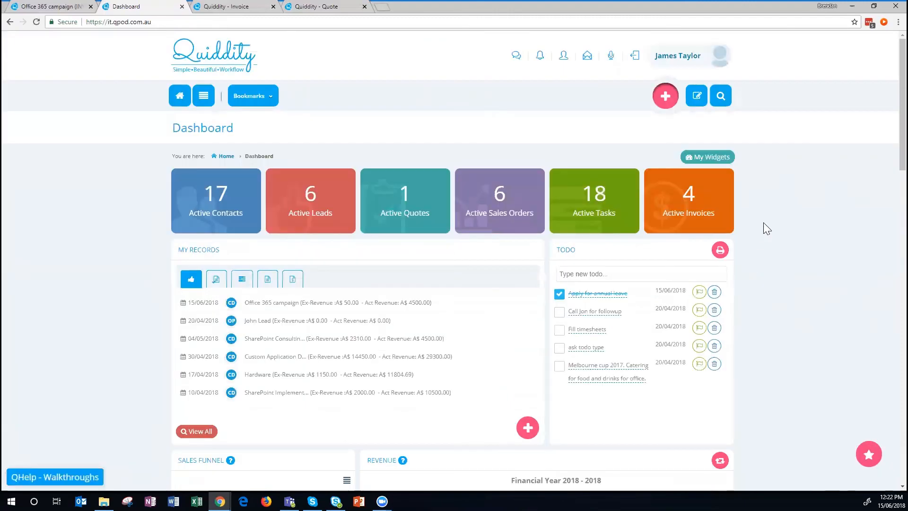
Choose 'SharePoint IMplemntation ( PID-18-0002 )' in the dashboard's project timeline dropdown.
{"action": "scroll", "coordinate": [764, 222], "scroll_direction": "down", "scroll_amount": 9}
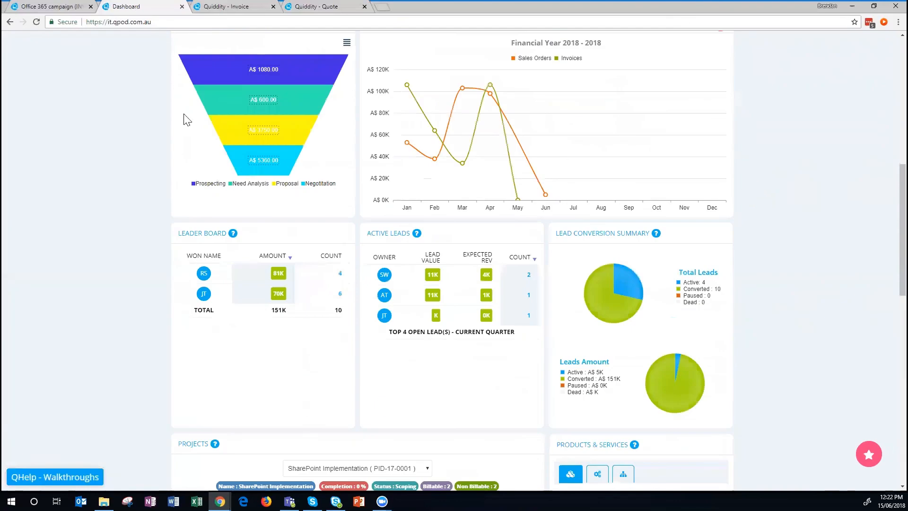
{"action": "mouse_move", "coordinate": [211, 70]}
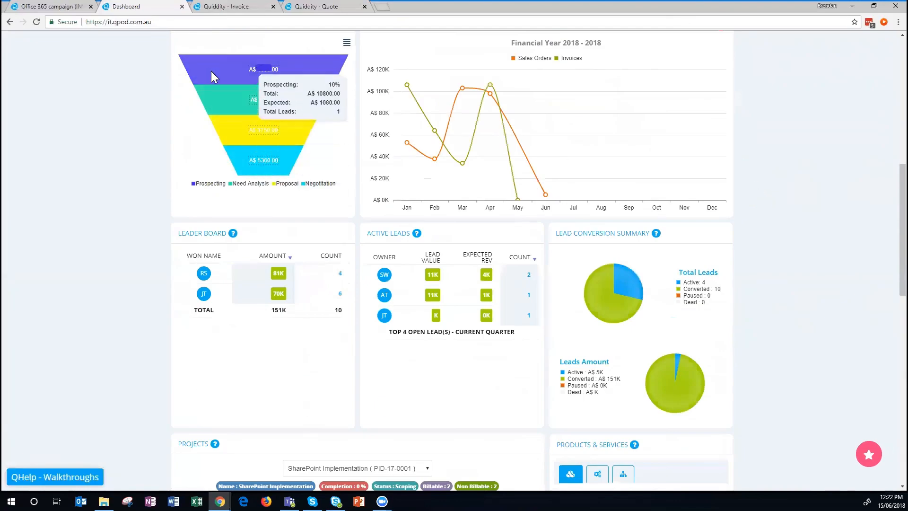
{"action": "scroll", "coordinate": [757, 258], "scroll_direction": "down", "scroll_amount": 4}
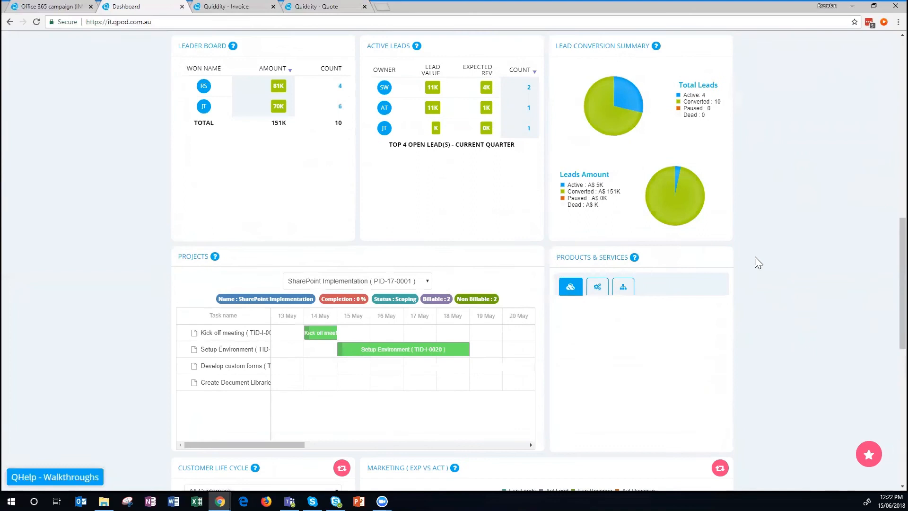
{"action": "scroll", "coordinate": [757, 257], "scroll_direction": "down", "scroll_amount": 2}
{"action": "left_click", "coordinate": [330, 173]}
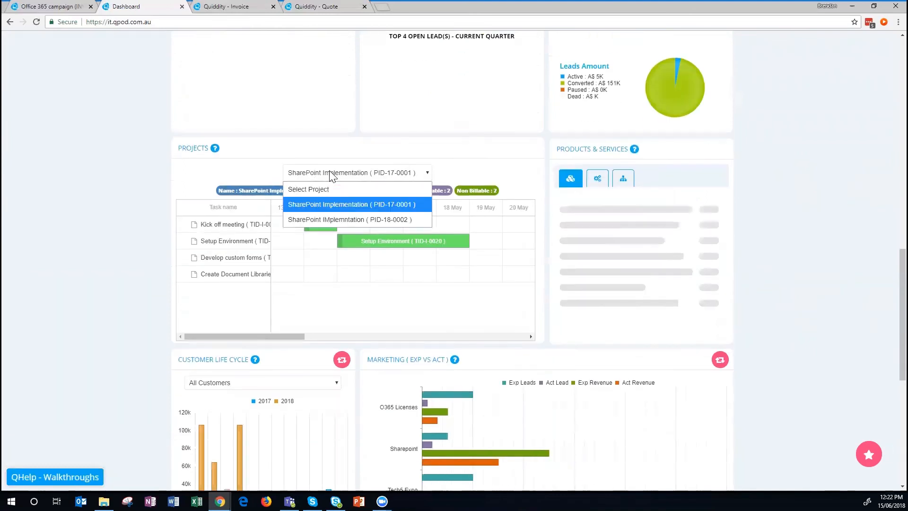
{"action": "left_click", "coordinate": [348, 219]}
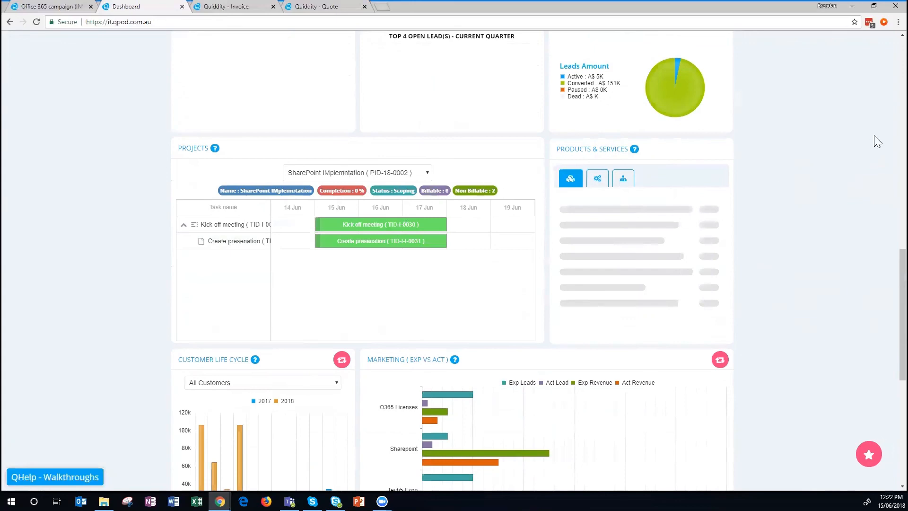
{"action": "scroll", "coordinate": [807, 158], "scroll_direction": "down", "scroll_amount": 2}
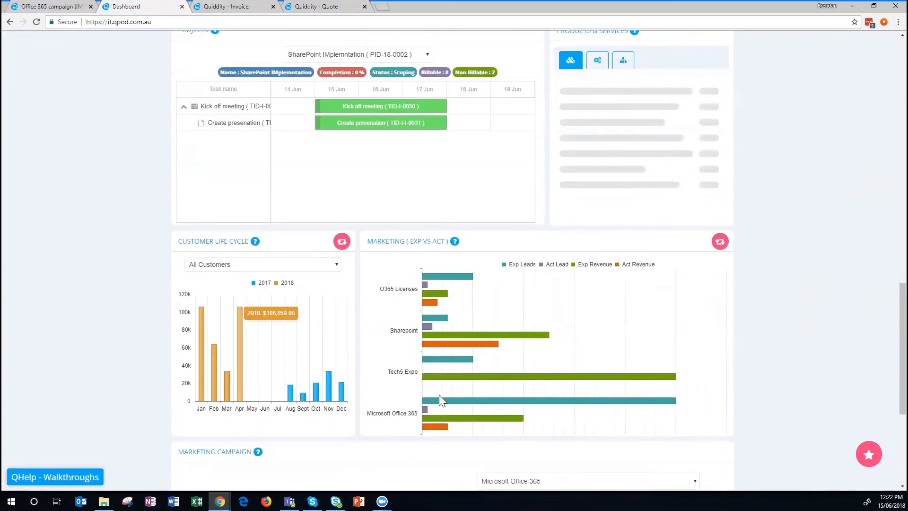
{"action": "scroll", "coordinate": [568, 300], "scroll_direction": "down", "scroll_amount": 4}
{"action": "scroll", "coordinate": [473, 246], "scroll_direction": "up", "scroll_amount": 3}
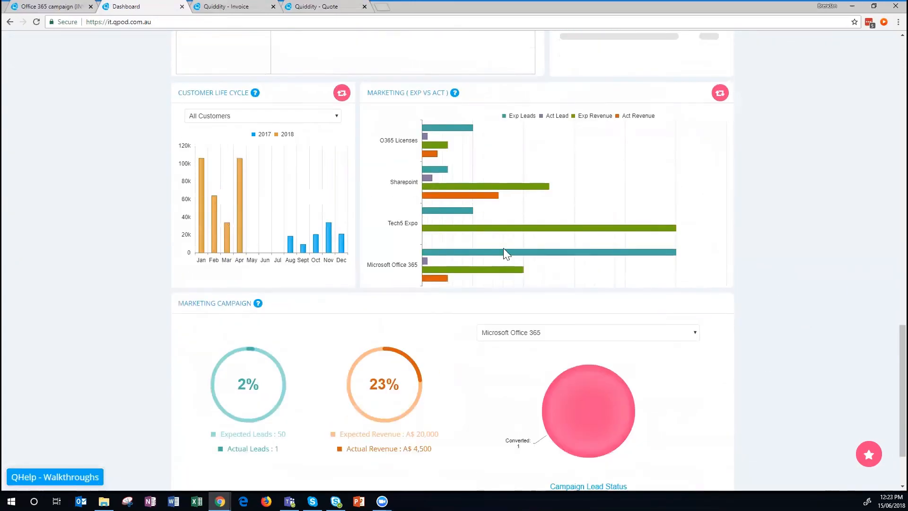
{"action": "scroll", "coordinate": [641, 248], "scroll_direction": "down", "scroll_amount": 2}
Keep Microsoft Office 365 in the Marketing Campaign widget and review its 50 expected leads and A$4,500.00 revenue.
{"action": "left_click", "coordinate": [517, 318]}
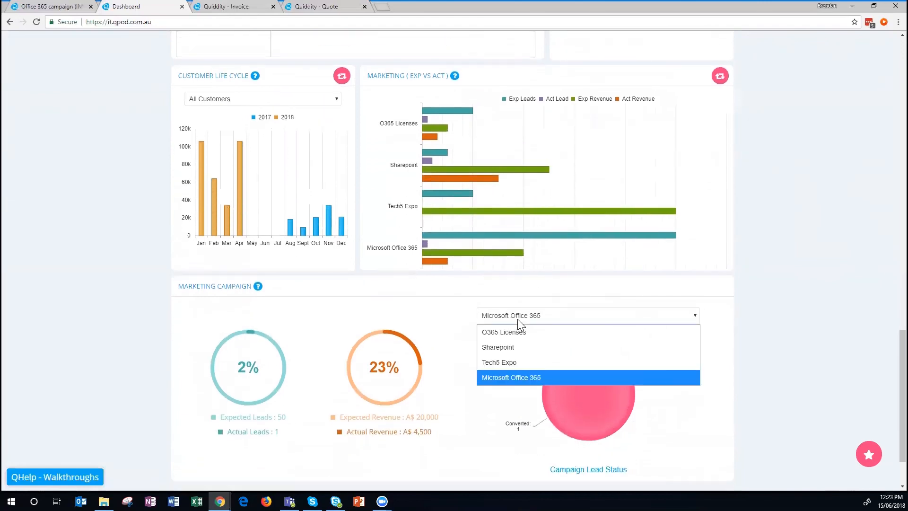
{"action": "left_click", "coordinate": [540, 378]}
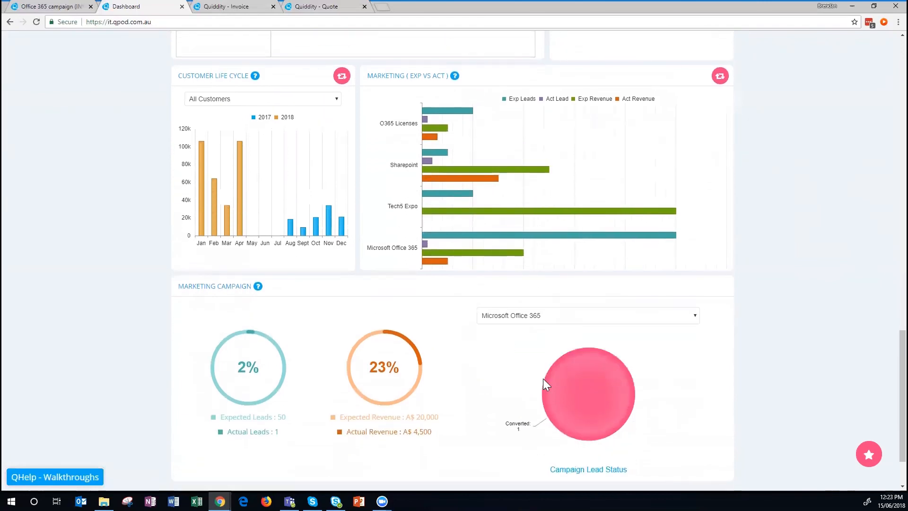
{"action": "scroll", "coordinate": [299, 392], "scroll_direction": "down", "scroll_amount": 1}
{"action": "left_click_drag", "start_coordinate": [231, 384], "coordinate": [281, 389]}
{"action": "left_click_drag", "start_coordinate": [222, 370], "coordinate": [298, 374]}
{"action": "left_click", "coordinate": [310, 434]}
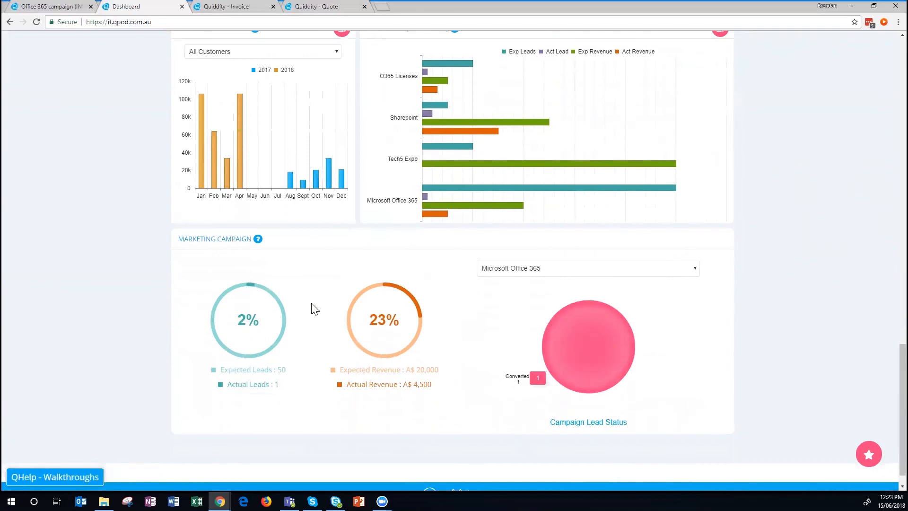
{"action": "left_click_drag", "start_coordinate": [347, 384], "coordinate": [439, 391]}
{"action": "left_click", "coordinate": [442, 394]}
{"action": "left_click_drag", "start_coordinate": [889, 377], "coordinate": [889, 49]}
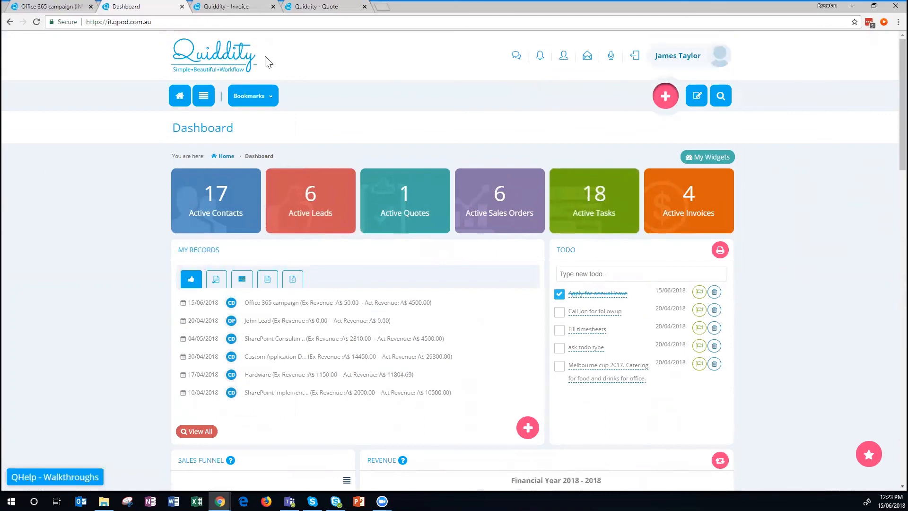
Go to Sales > Quotes and start a new quote.
{"action": "right_click", "coordinate": [420, 92]}
{"action": "left_click", "coordinate": [446, 83]}
{"action": "scroll", "coordinate": [405, 300], "scroll_direction": "down", "scroll_amount": 3}
{"action": "scroll", "coordinate": [402, 308], "scroll_direction": "up", "scroll_amount": 3}
{"action": "left_click", "coordinate": [202, 96]}
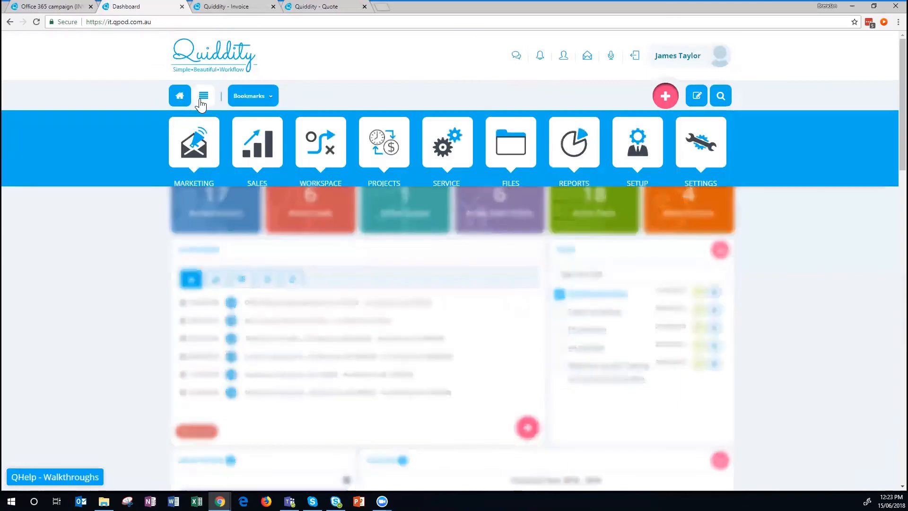
{"action": "left_click", "coordinate": [256, 191]}
{"action": "left_click", "coordinate": [501, 236]}
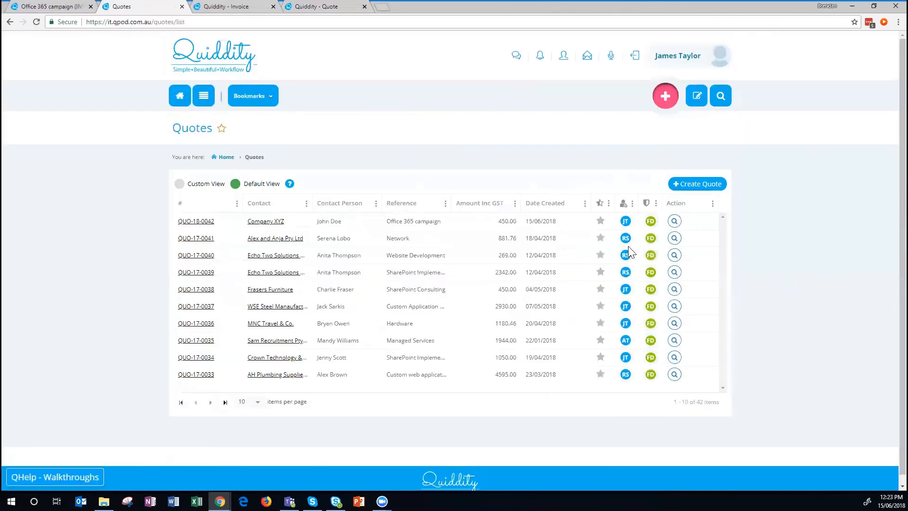
{"action": "left_click", "coordinate": [698, 183]}
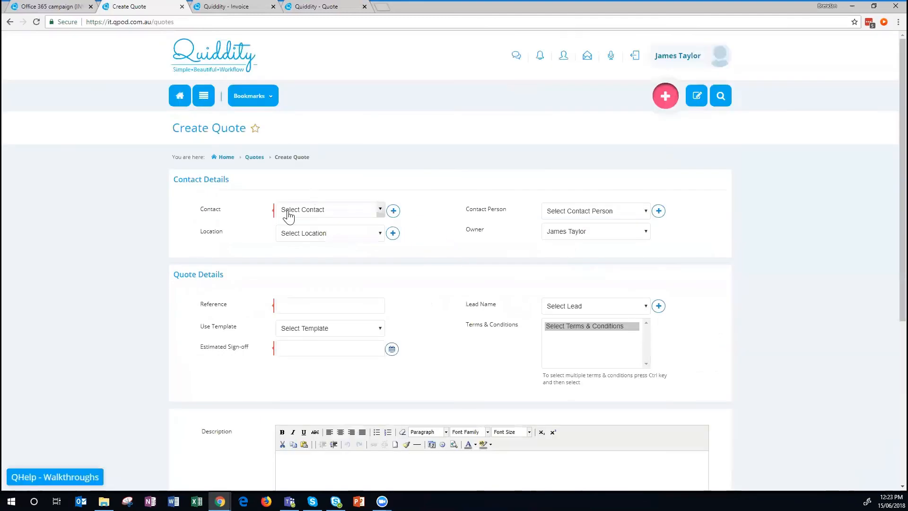
Set Company XYZ as the quote's contact and enter the quote reference.
{"action": "left_click", "coordinate": [289, 212]}
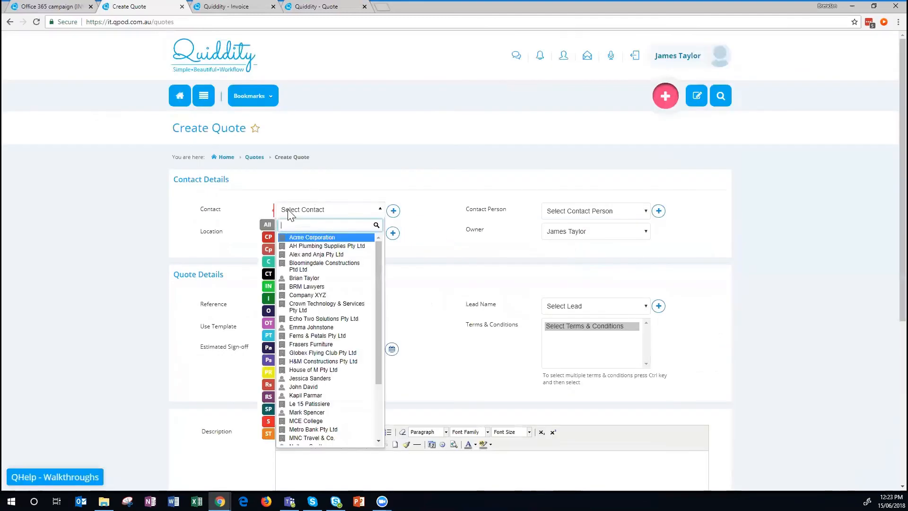
{"action": "type", "text": "xyz"}
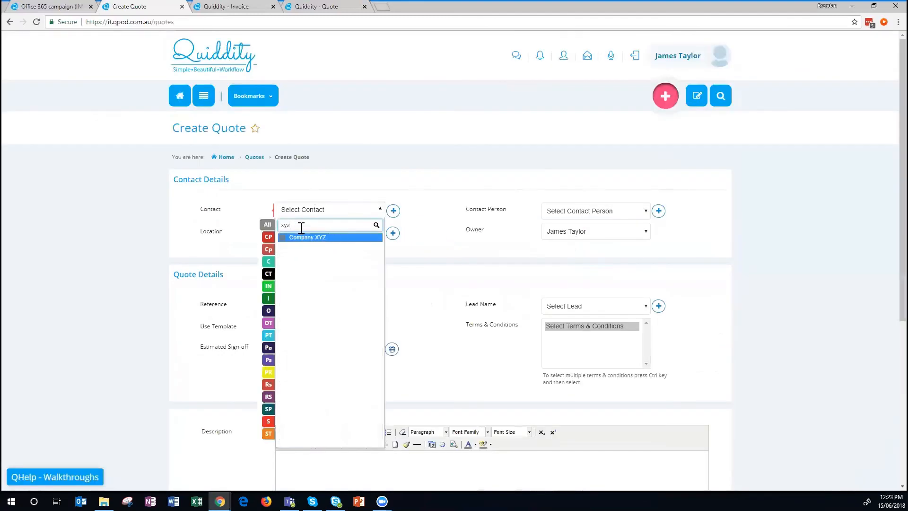
{"action": "left_click", "coordinate": [305, 238]}
{"action": "left_click", "coordinate": [302, 302]}
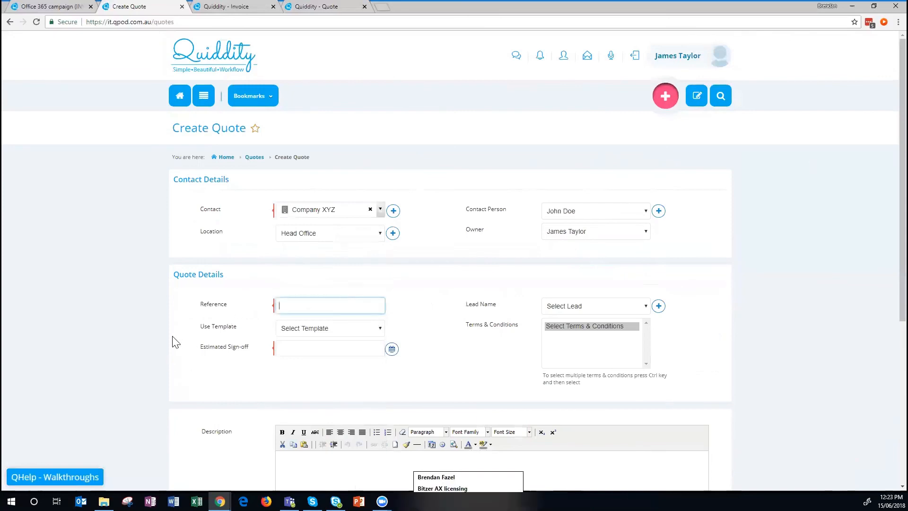
{"action": "scroll", "coordinate": [173, 340], "scroll_direction": "down", "scroll_amount": 3}
{"action": "left_click", "coordinate": [303, 166]}
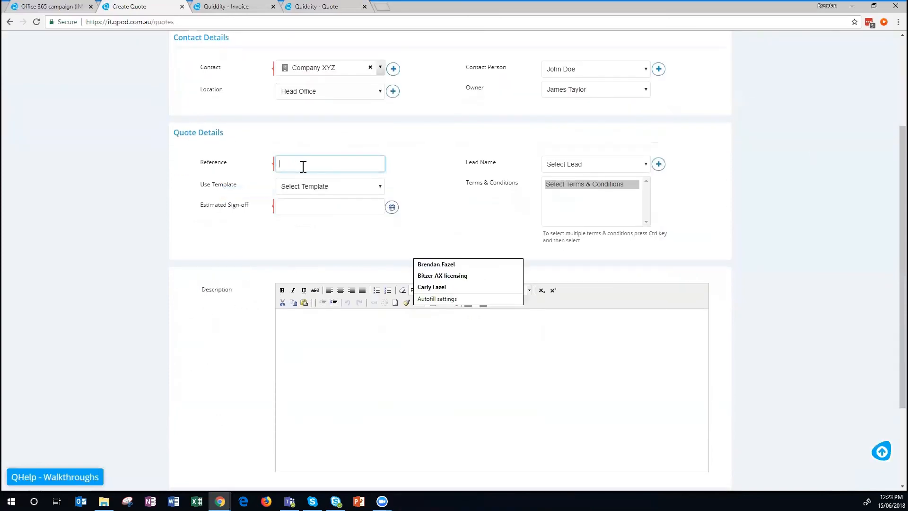
{"action": "type", "text": "SharePoint implementation"}
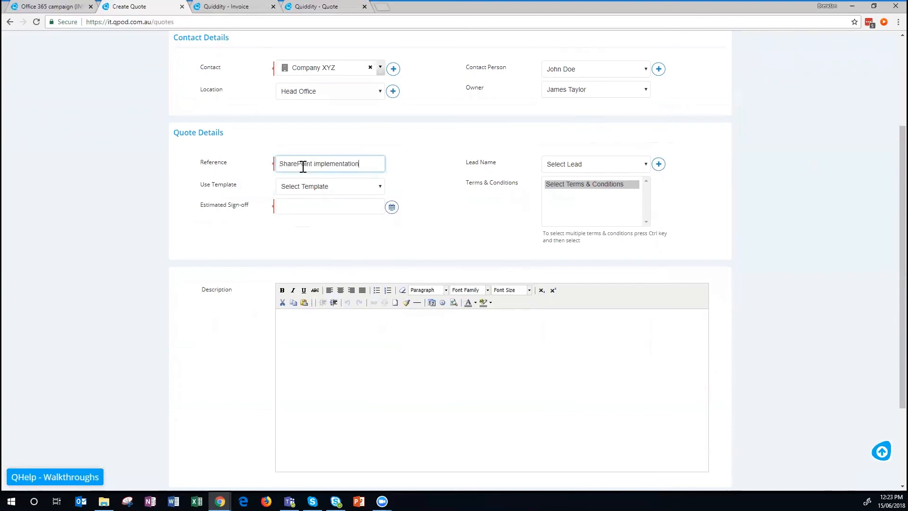
Set the estimated sign-off date to 29 June 2018 and create the quote.
{"action": "left_click", "coordinate": [391, 208]}
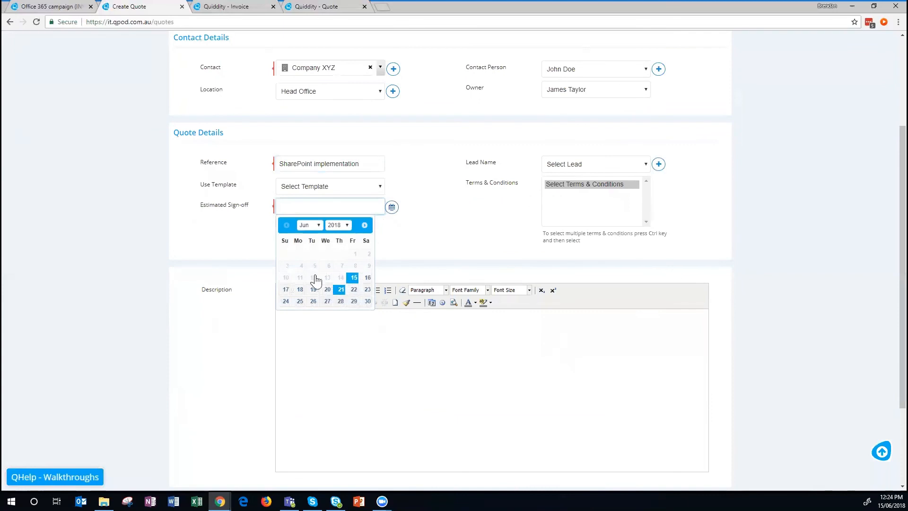
{"action": "left_click", "coordinate": [353, 301]}
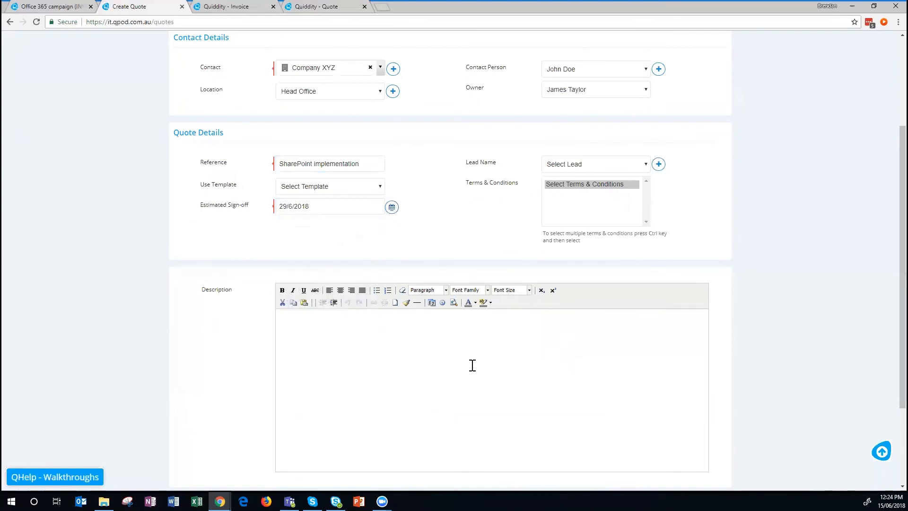
{"action": "scroll", "coordinate": [685, 236], "scroll_direction": "down", "scroll_amount": 3}
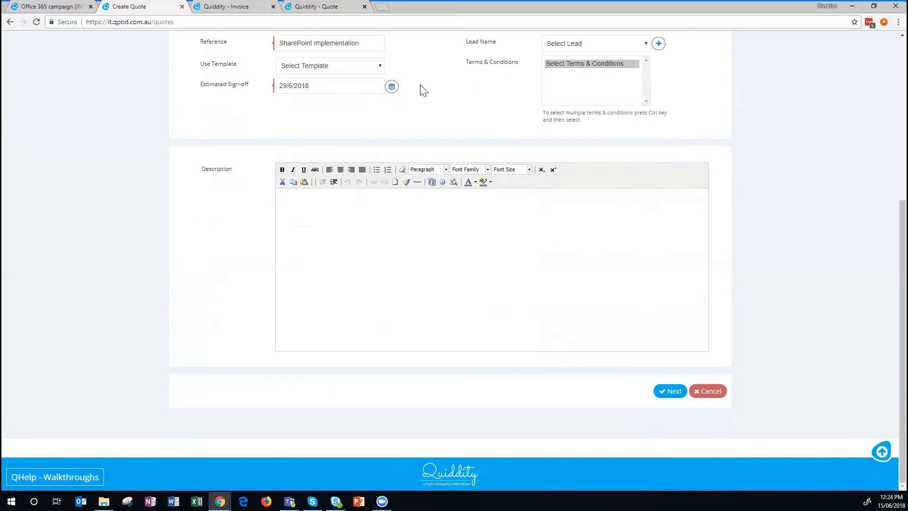
{"action": "scroll", "coordinate": [561, 199], "scroll_direction": "up", "scroll_amount": 3}
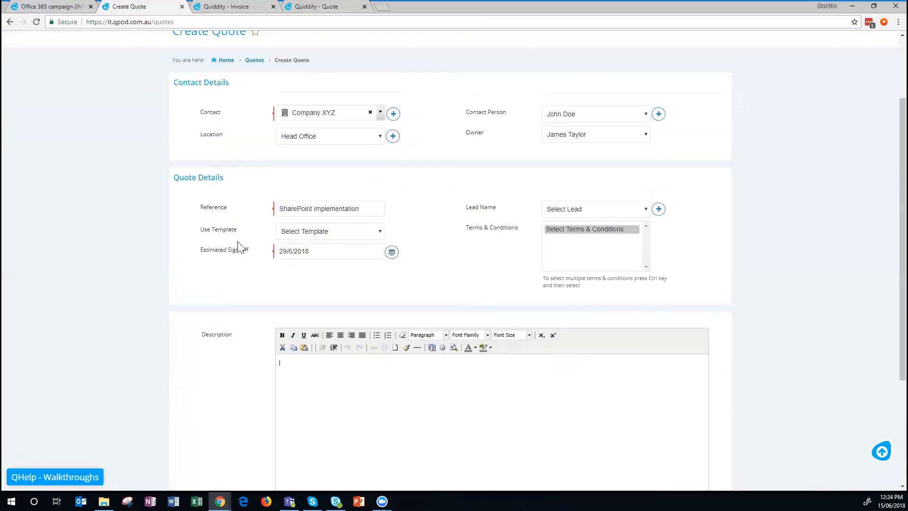
{"action": "scroll", "coordinate": [688, 270], "scroll_direction": "down", "scroll_amount": 3}
{"action": "left_click", "coordinate": [660, 395]}
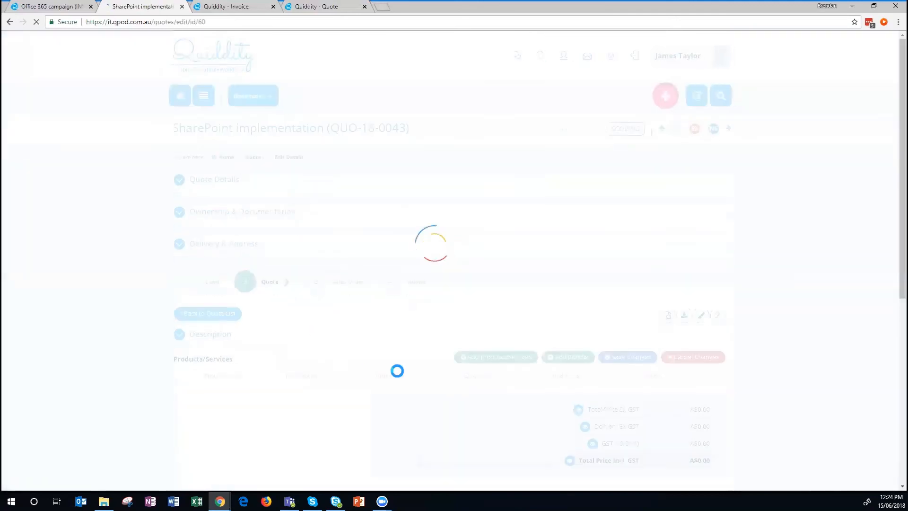
Add a SharePoint Implementation line at a $5,000.00 unit price and save the changes.
{"action": "scroll", "coordinate": [378, 374], "scroll_direction": "down", "scroll_amount": 2}
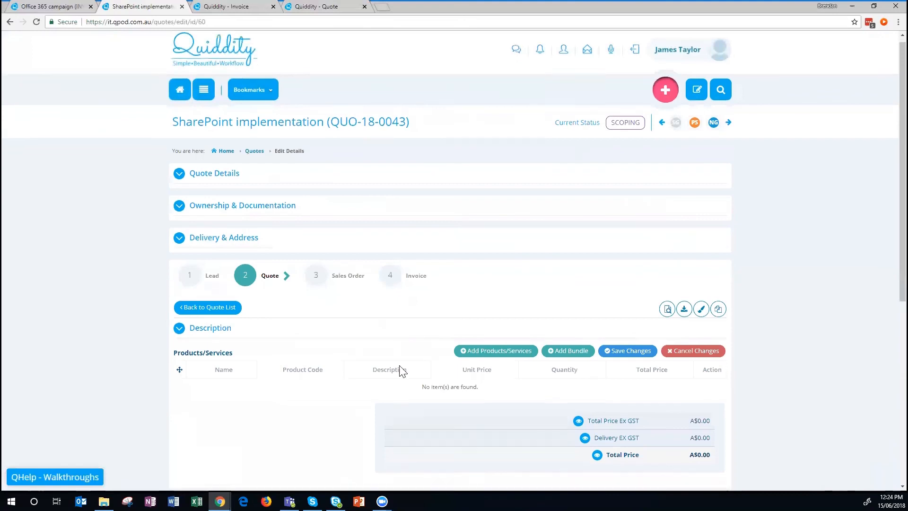
{"action": "left_click", "coordinate": [487, 262]}
{"action": "type", "text": "s"}
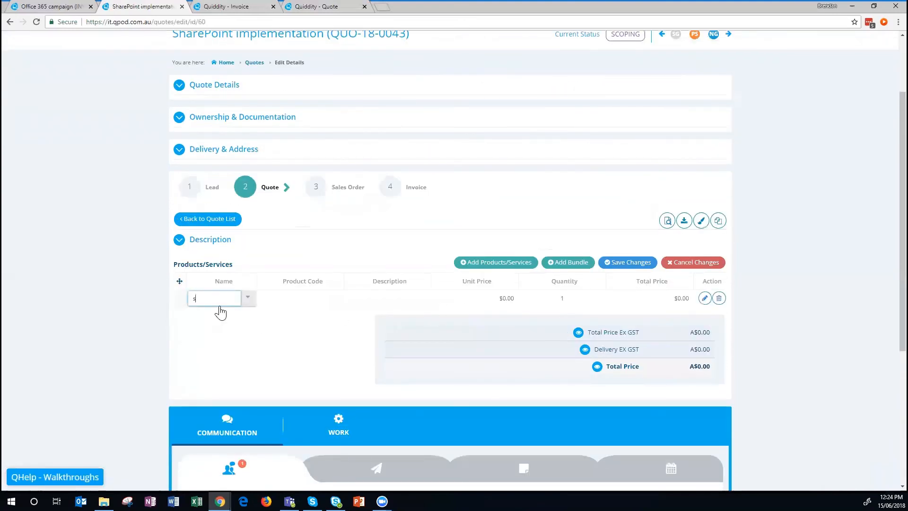
{"action": "type", "text": "hare"}
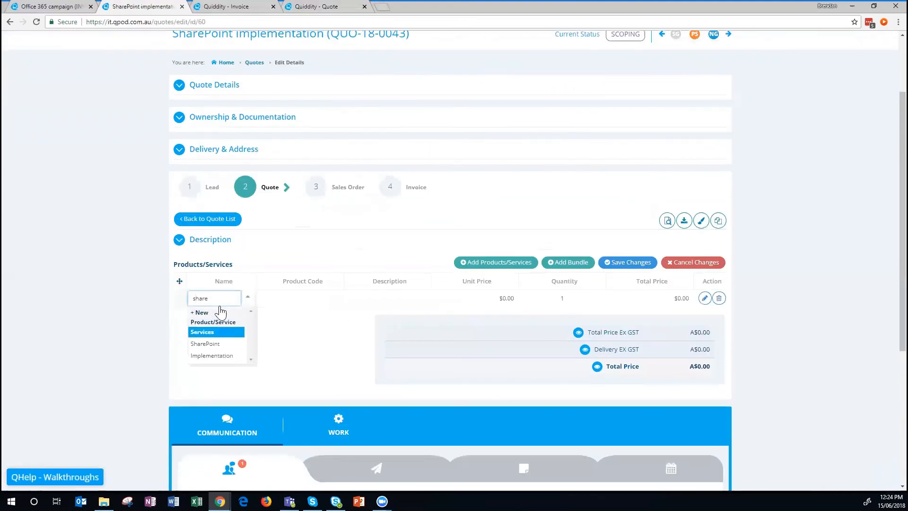
{"action": "left_click", "coordinate": [206, 355]}
{"action": "left_click", "coordinate": [485, 303]}
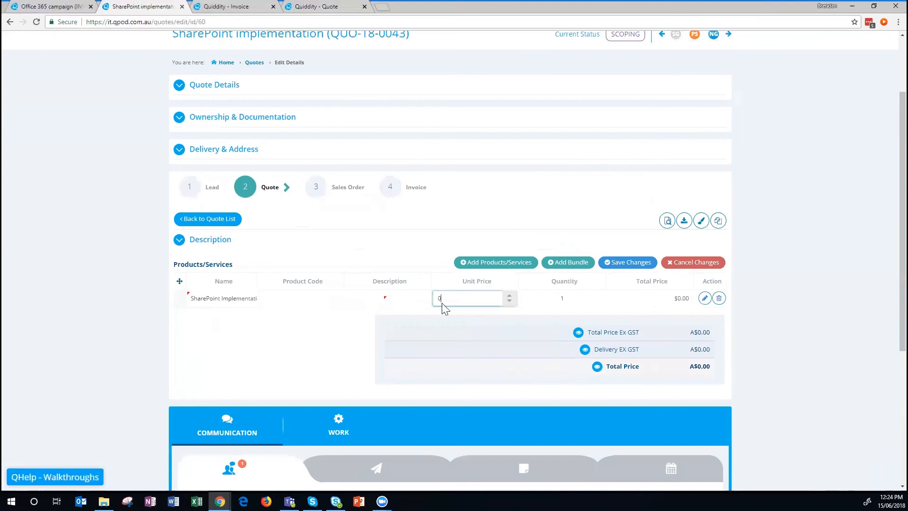
{"action": "left_click", "coordinate": [418, 298]}
{"action": "left_click", "coordinate": [475, 301]}
{"action": "left_click", "coordinate": [636, 264]}
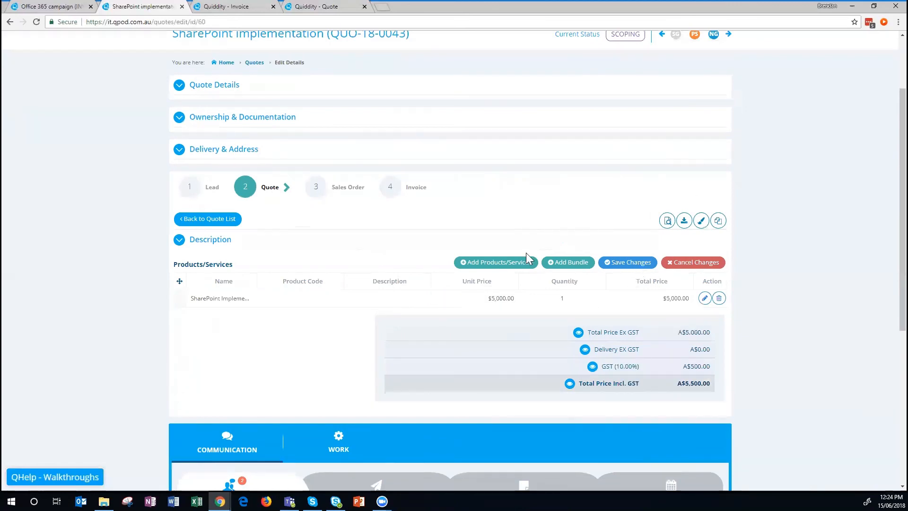
{"action": "scroll", "coordinate": [544, 258], "scroll_direction": "up", "scroll_amount": 2}
{"action": "left_click", "coordinate": [728, 129]}
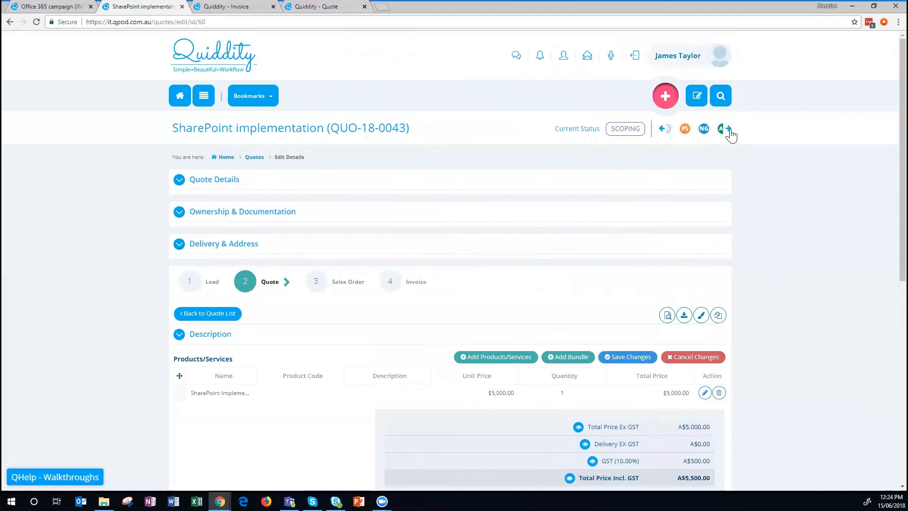
Approve quote QUO-18-0043 with eBrief Solution Workshop 1.pdf attached, then convert it to invoice INV-18-0094.
{"action": "left_click", "coordinate": [713, 132]}
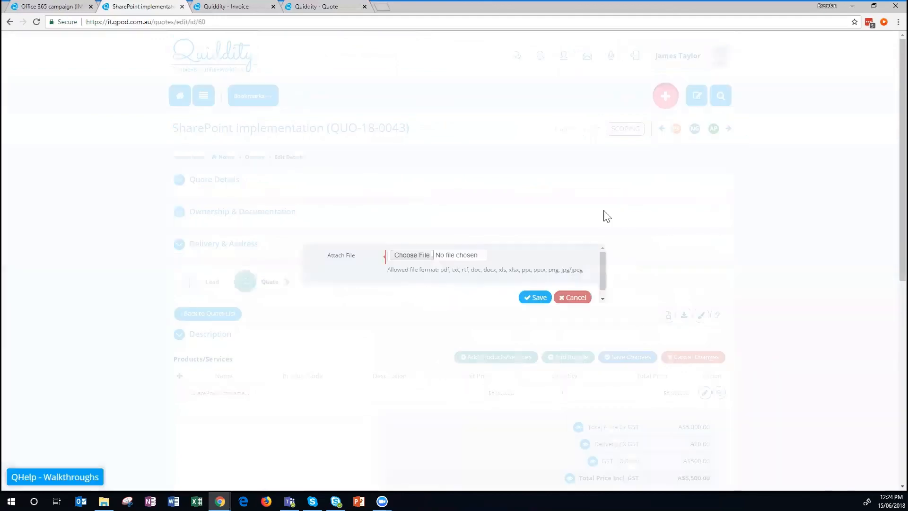
{"action": "left_click", "coordinate": [405, 252]}
{"action": "double_click", "coordinate": [599, 275]}
{"action": "left_click", "coordinate": [584, 292]}
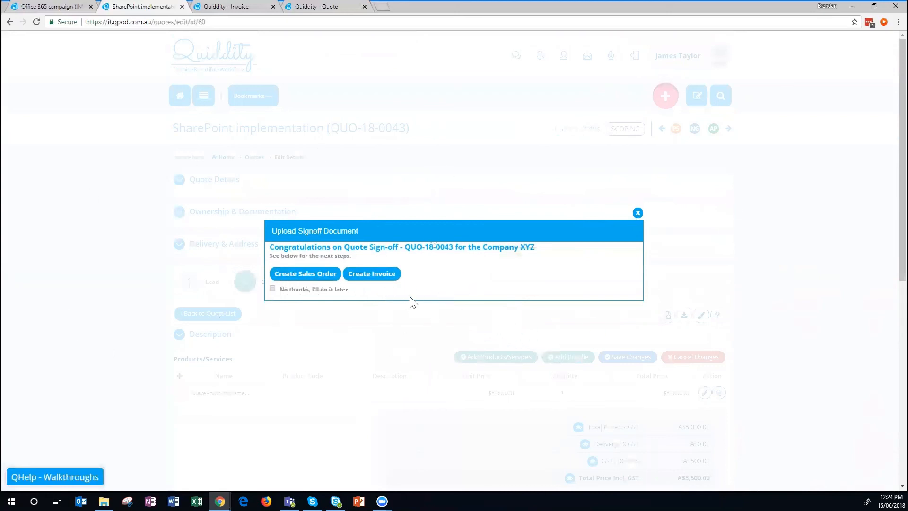
{"action": "left_click", "coordinate": [384, 274]}
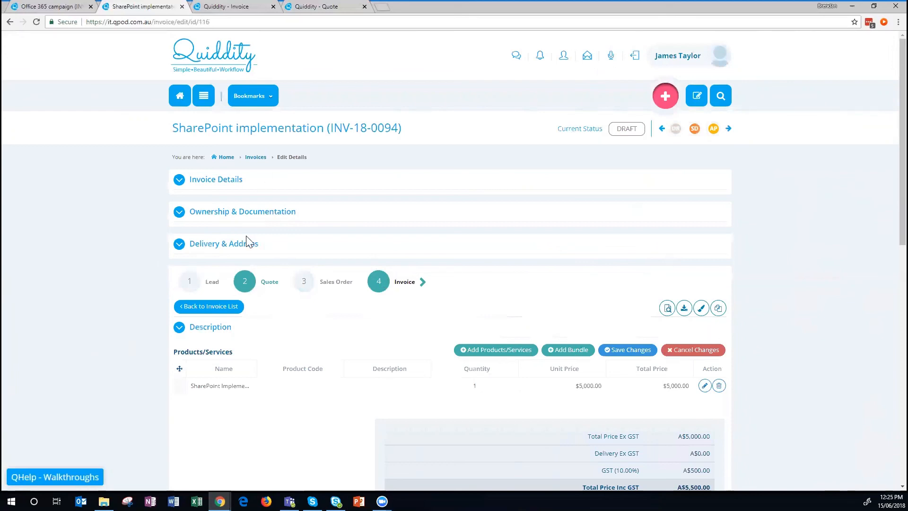
Review draft invoice INV-18-0094 (A$5,500.00 incl. GST), then return to the Dashboard showing 5 active invoices.
{"action": "scroll", "coordinate": [627, 218], "scroll_direction": "down", "scroll_amount": 3}
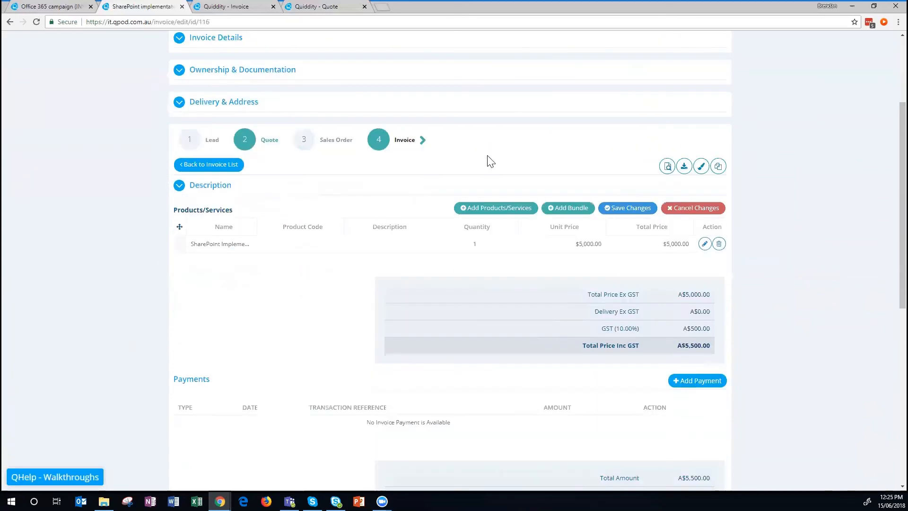
{"action": "scroll", "coordinate": [817, 258], "scroll_direction": "down", "scroll_amount": 3}
{"action": "scroll", "coordinate": [462, 203], "scroll_direction": "down", "scroll_amount": 5}
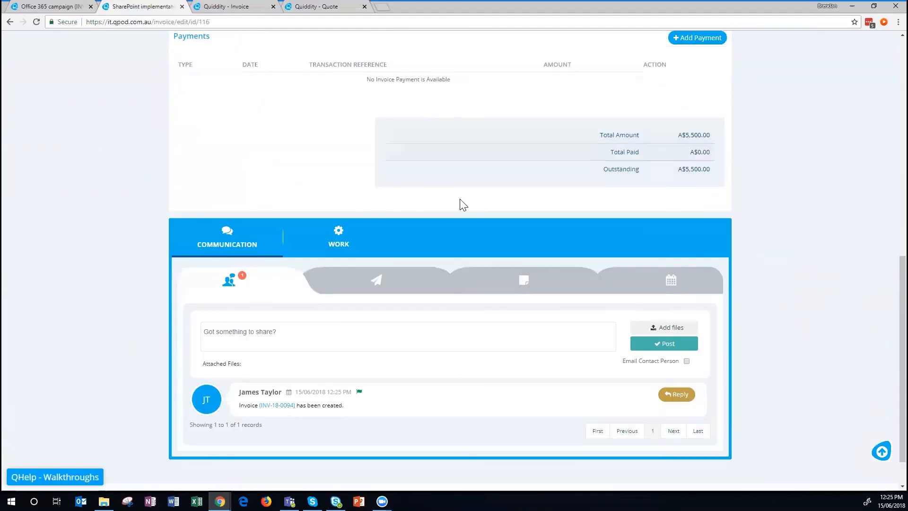
{"action": "scroll", "coordinate": [469, 219], "scroll_direction": "up", "scroll_amount": 11}
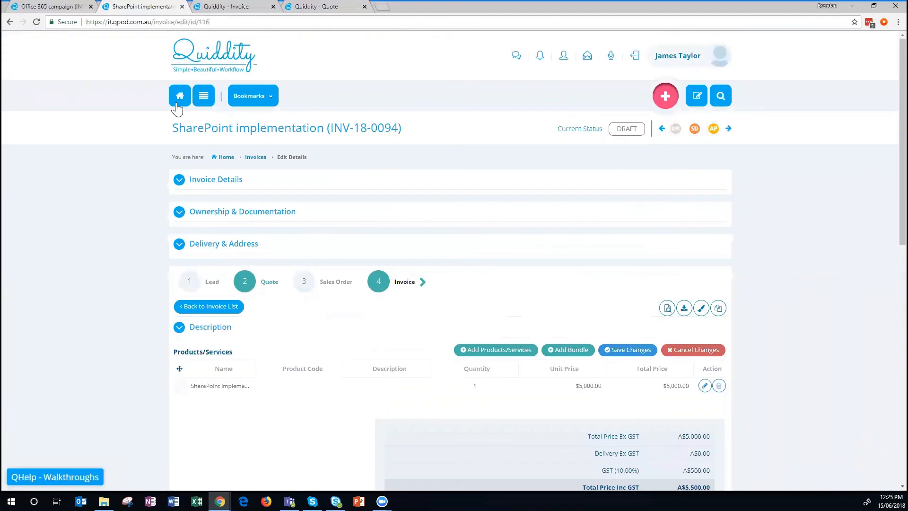
{"action": "left_click", "coordinate": [179, 99]}
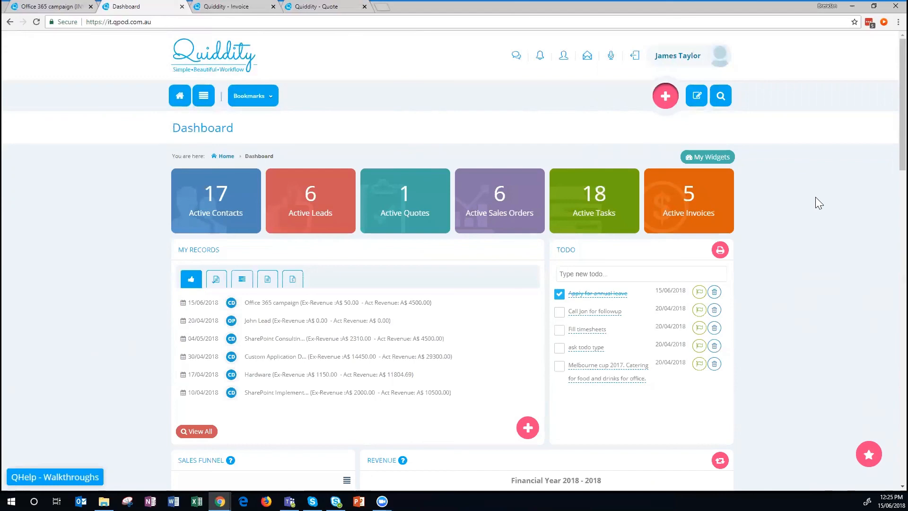
{"action": "scroll", "coordinate": [815, 197], "scroll_direction": "down", "scroll_amount": 14}
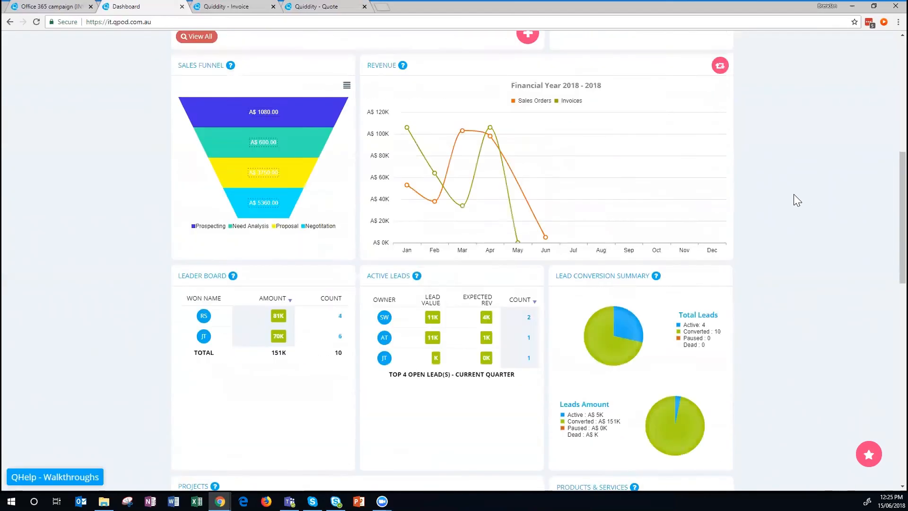
{"action": "scroll", "coordinate": [809, 199], "scroll_direction": "down", "scroll_amount": 6}
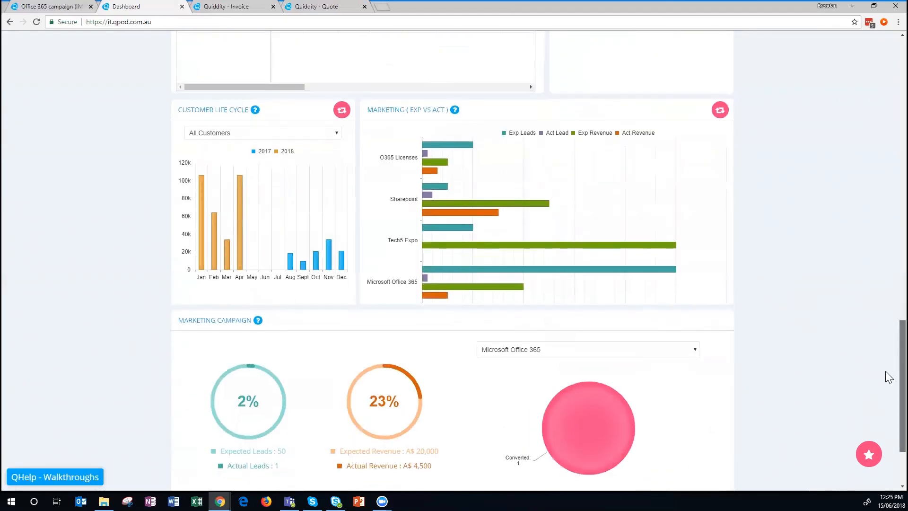
{"action": "scroll", "coordinate": [887, 188], "scroll_direction": "up", "scroll_amount": 4}
{"action": "scroll", "coordinate": [888, 188], "scroll_direction": "up", "scroll_amount": 15}
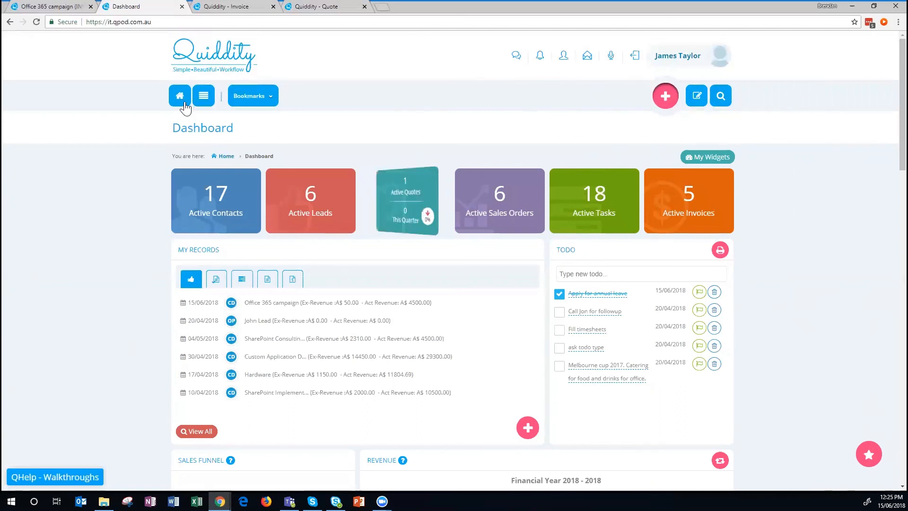
{"action": "left_click", "coordinate": [203, 96]}
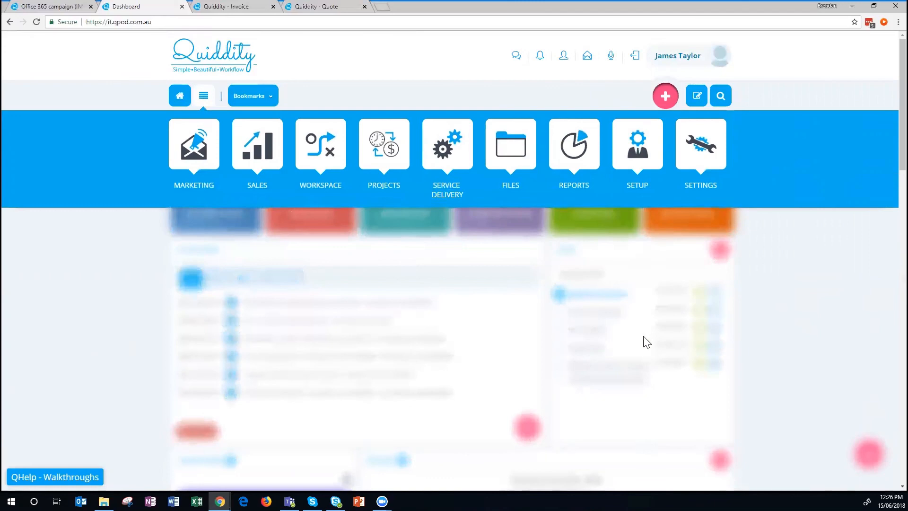
{"action": "left_click", "coordinate": [825, 341]}
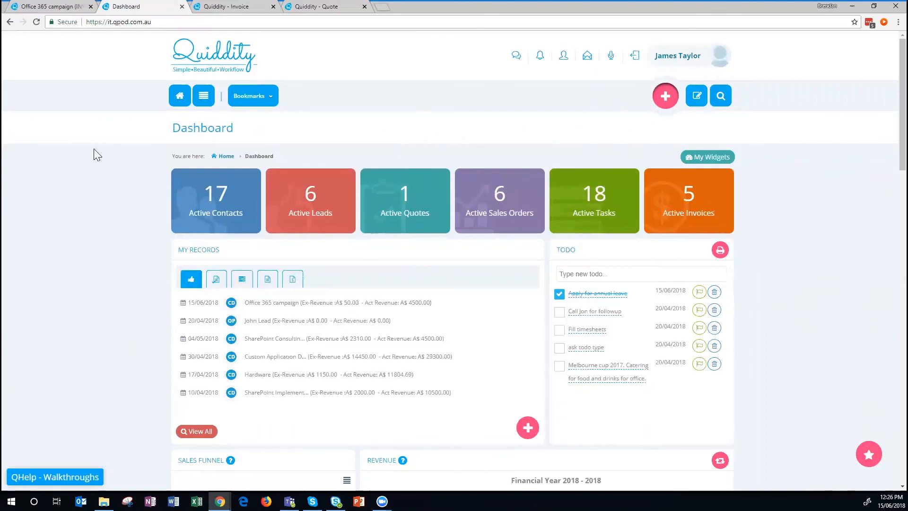
{"action": "left_click_drag", "start_coordinate": [174, 132], "coordinate": [182, 131]}
{"action": "left_click", "coordinate": [263, 132]}
{"action": "left_click", "coordinate": [696, 95]}
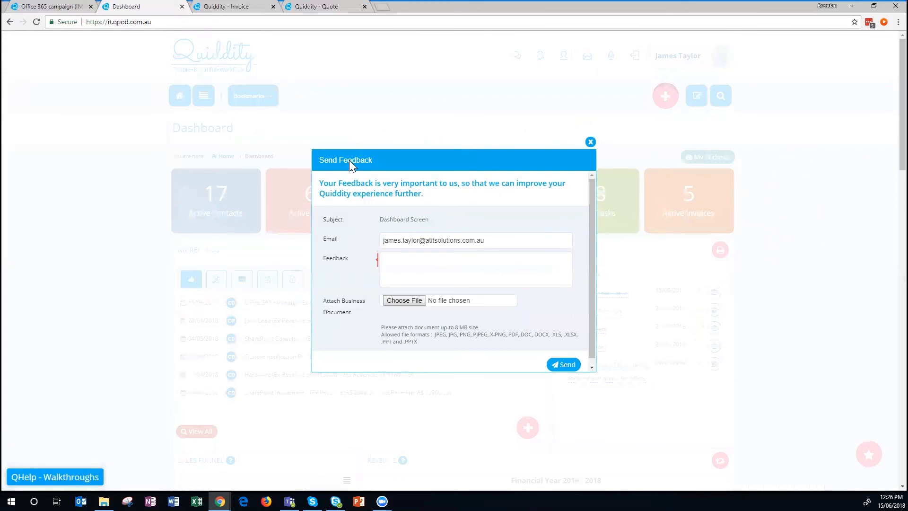
{"action": "left_click", "coordinate": [438, 267]}
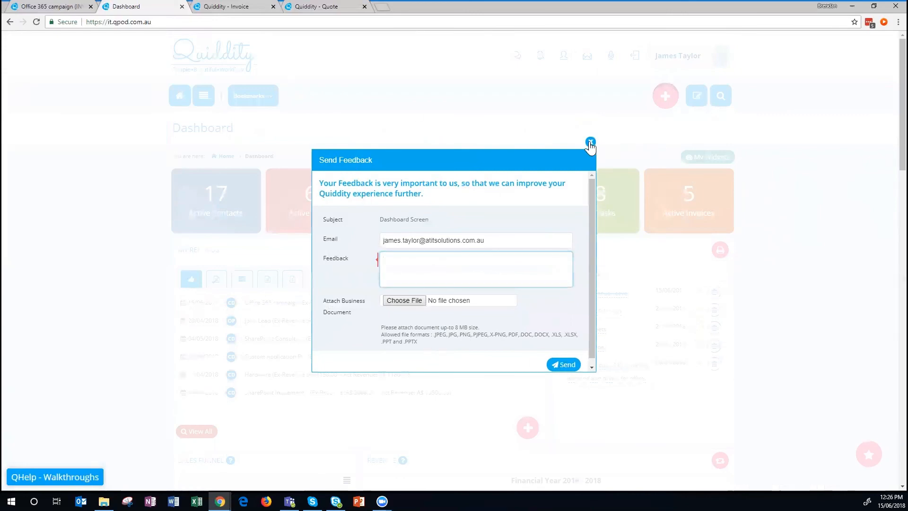
{"action": "left_click", "coordinate": [590, 142]}
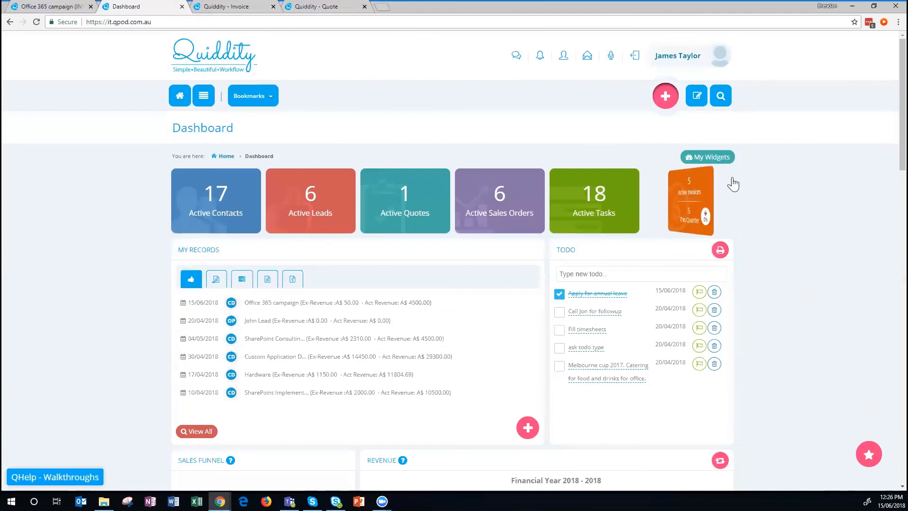